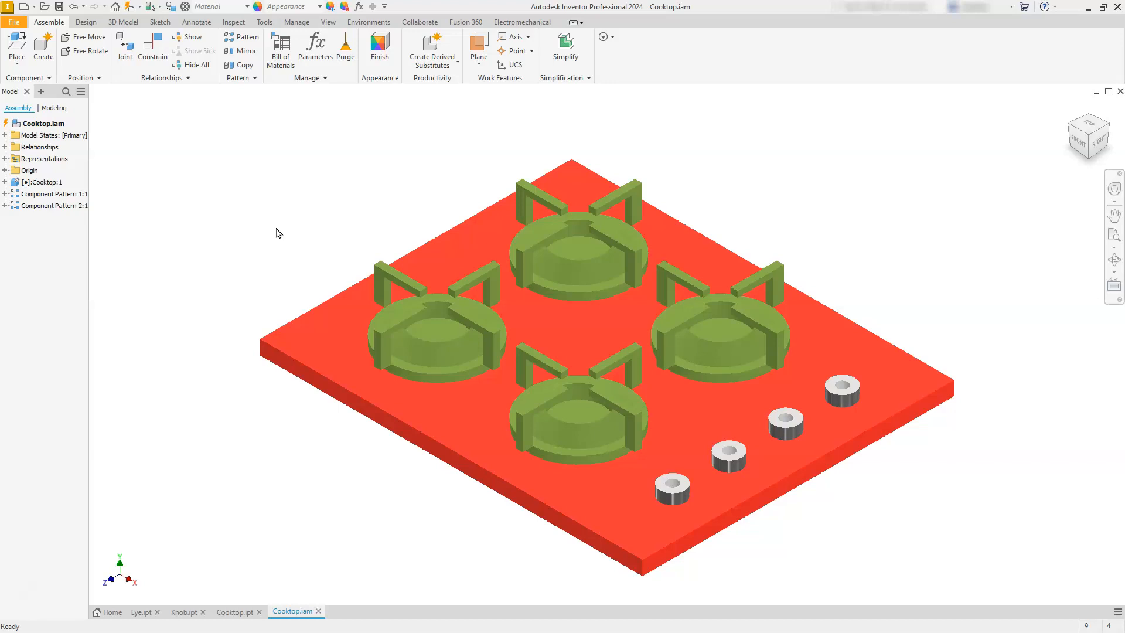
left_click(280, 238)
left_click(270, 486)
left_click(221, 612)
left_click(292, 573)
left_click(242, 590)
Create a new metric drawing from the ANSI (mm).idw template, using the plain template without a predefined view layout.
mouse_move(149, 620)
left_click(25, 7)
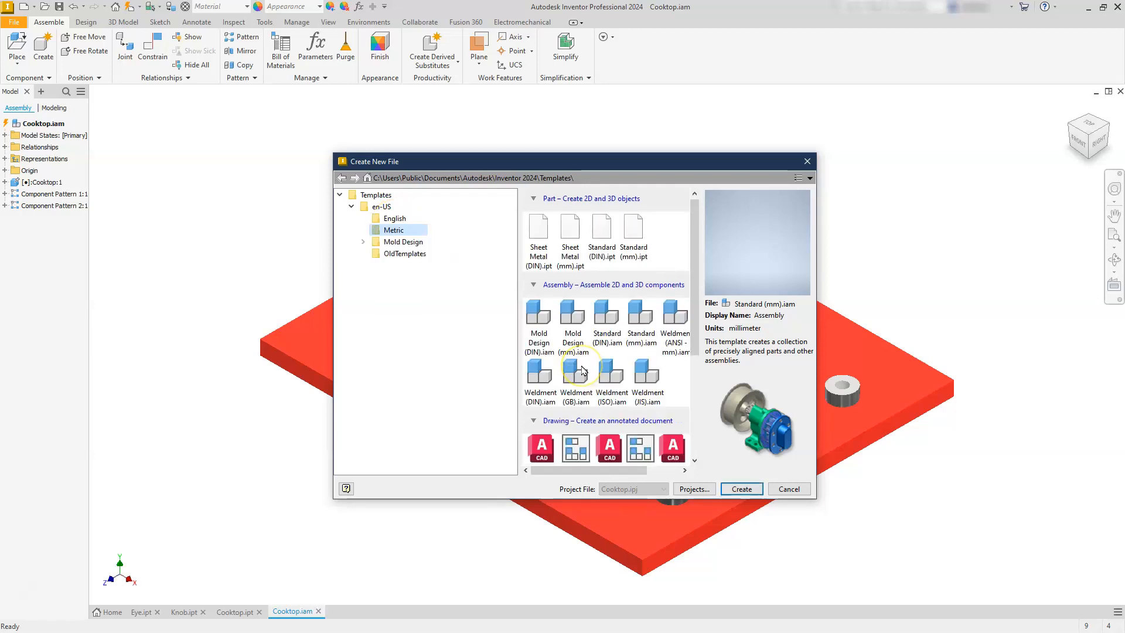
scroll(582, 370, "down", 3)
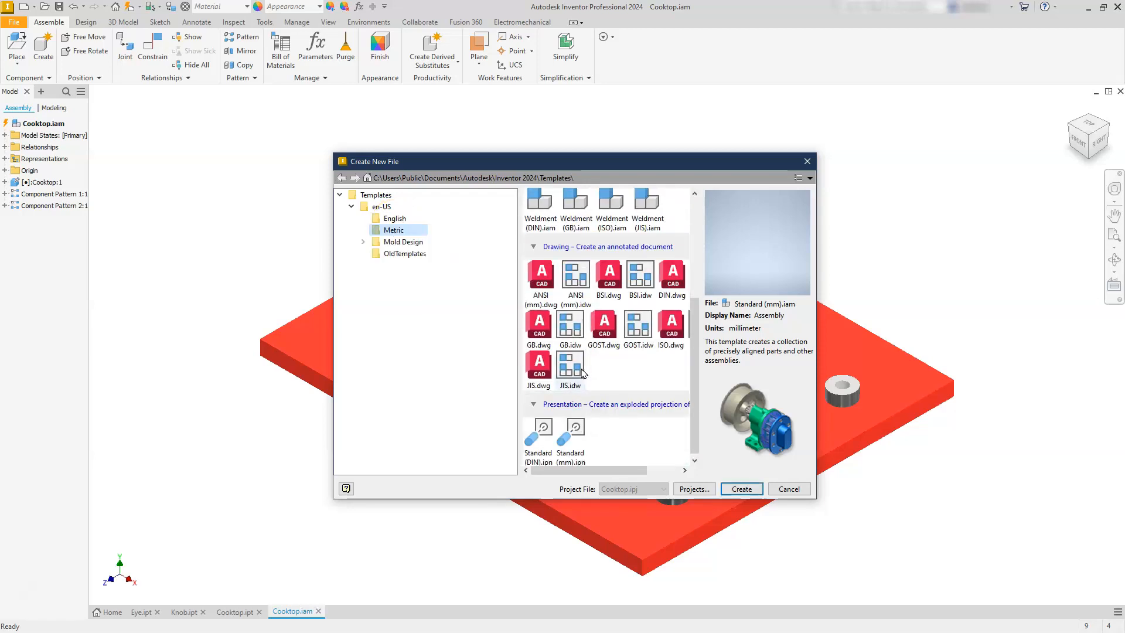
left_click(576, 279)
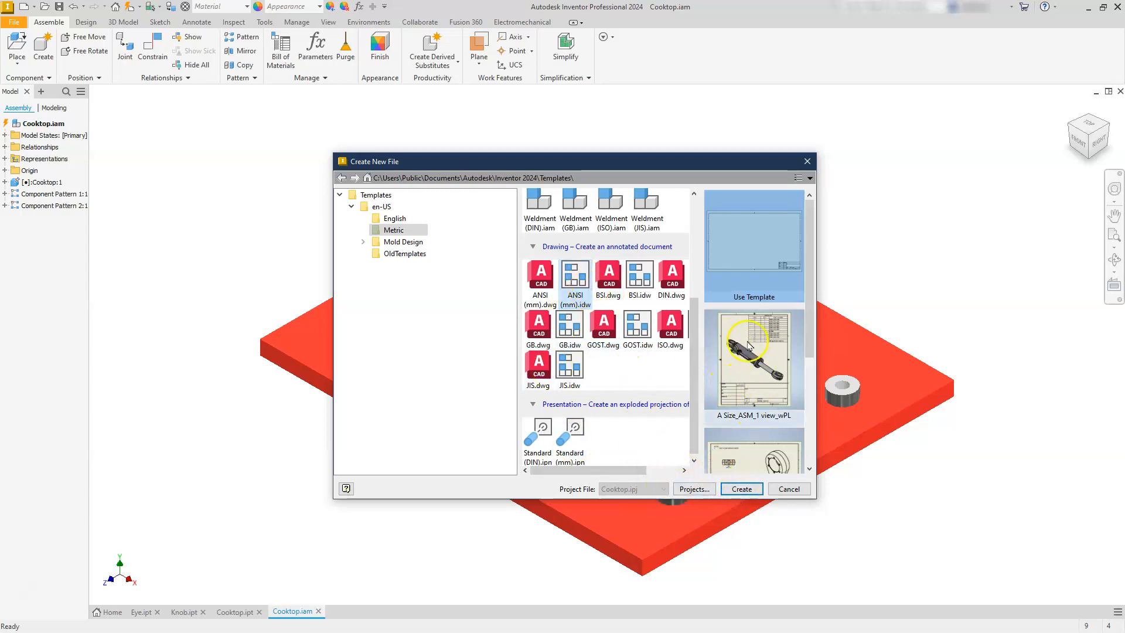
scroll(731, 418, "down", 3)
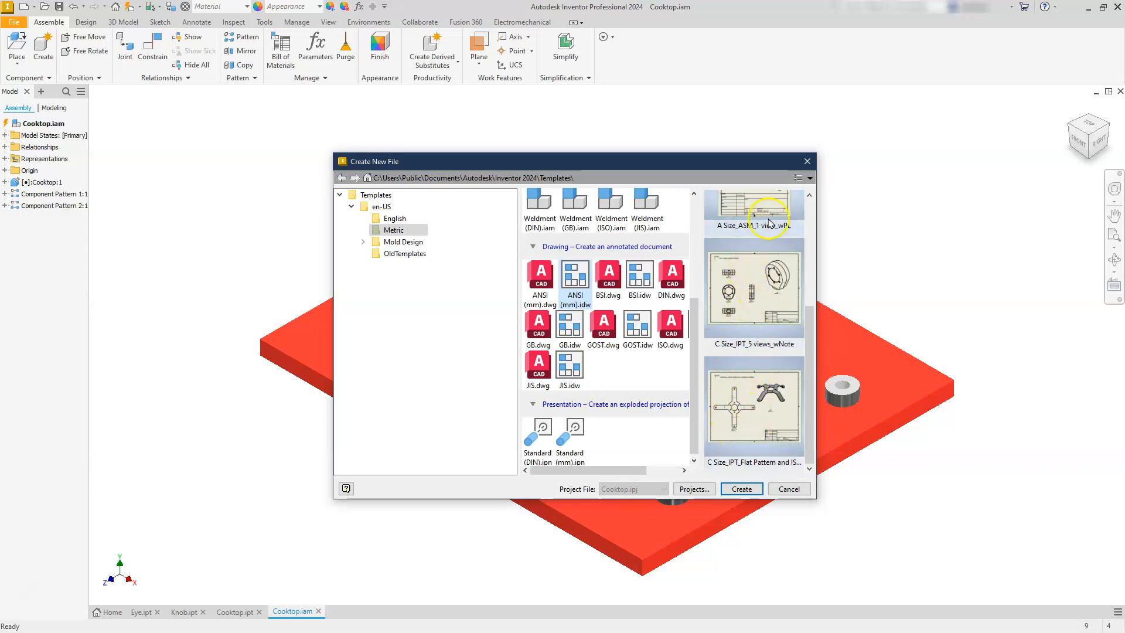
scroll(735, 363, "up", 3)
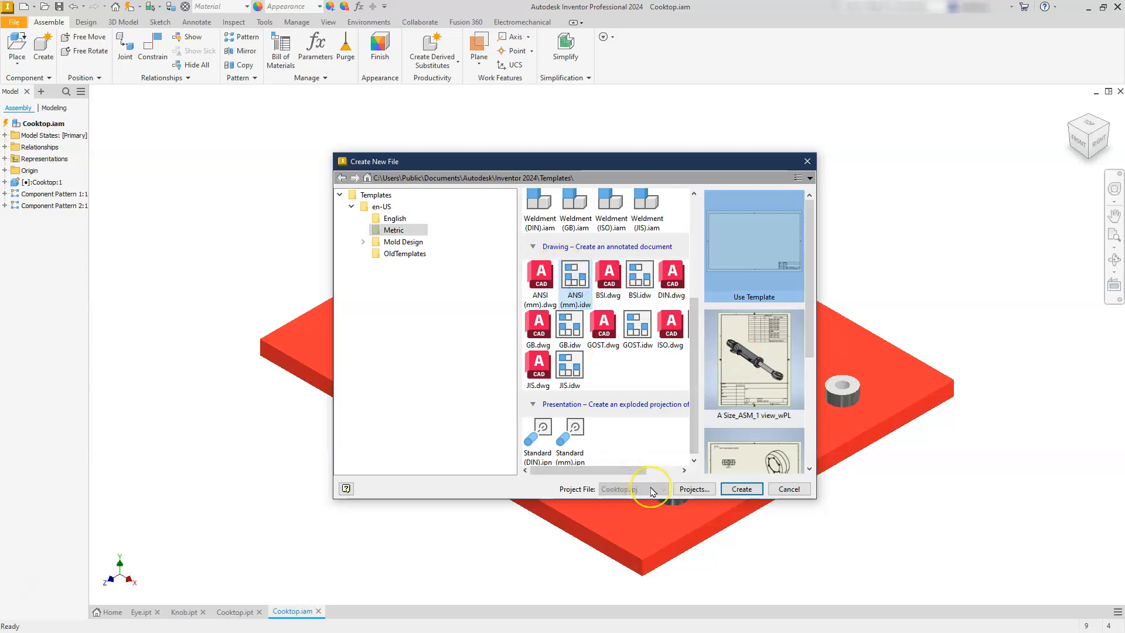
left_click(737, 490)
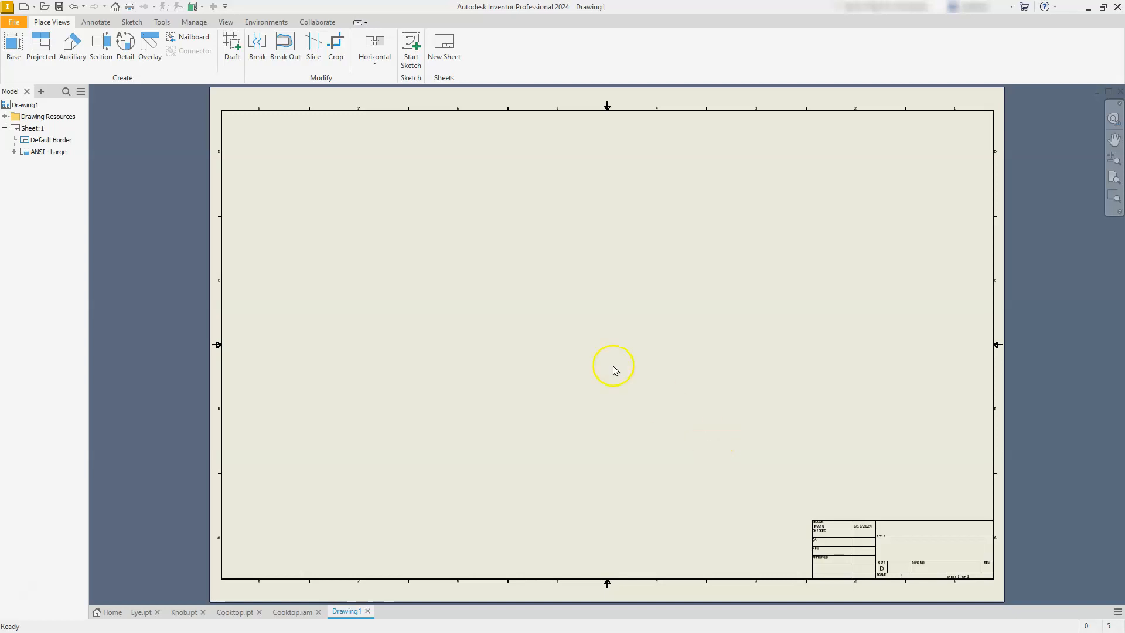
Delete the ANSI - Large title block from Sheet:1.
left_click(27, 143)
left_click(35, 154)
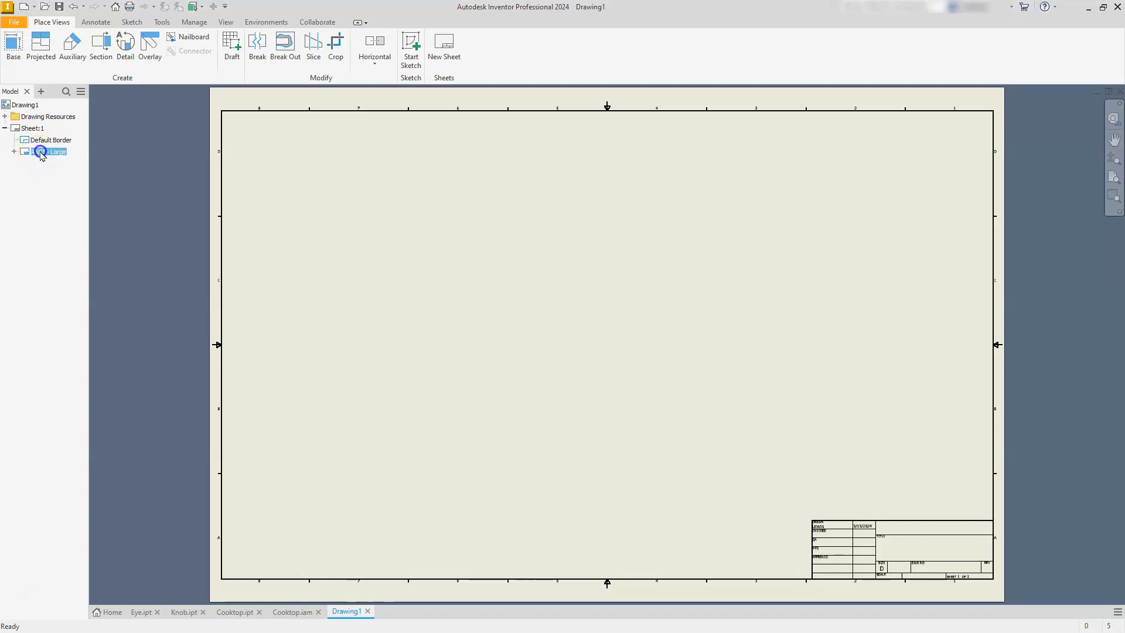
left_click(815, 595)
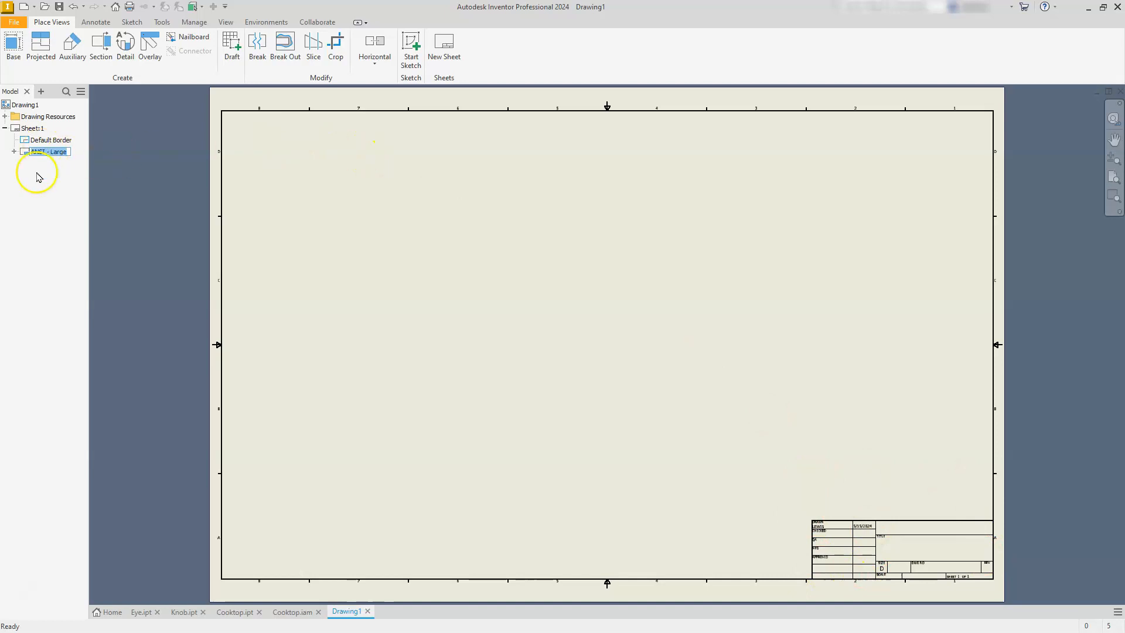
left_click(126, 264)
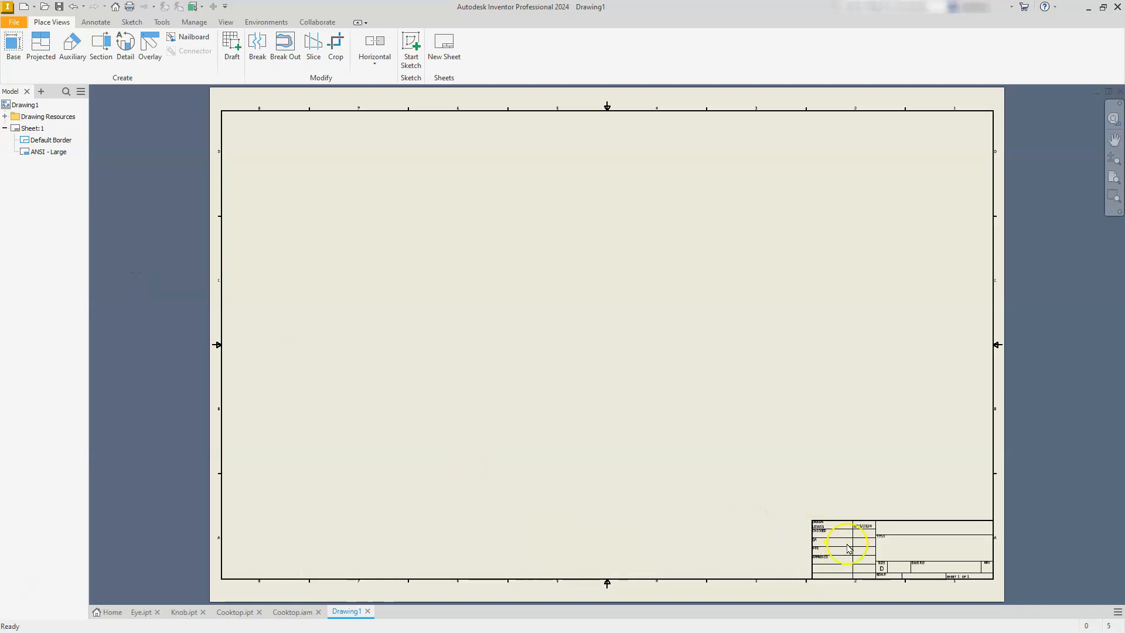
left_click(39, 152)
right_click(27, 152)
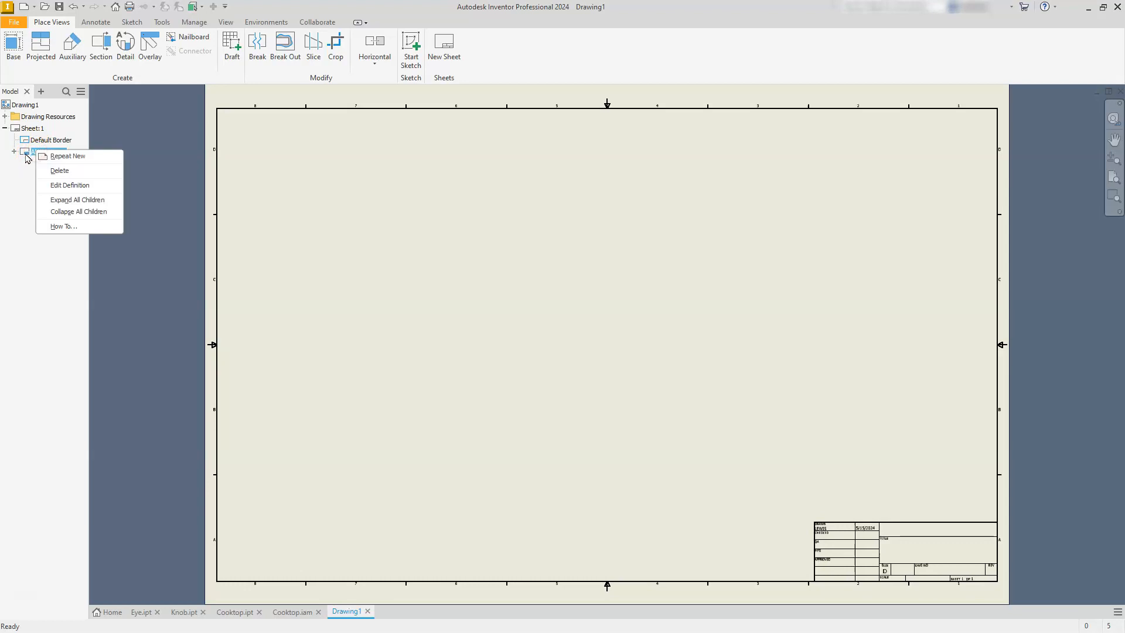
left_click(58, 171)
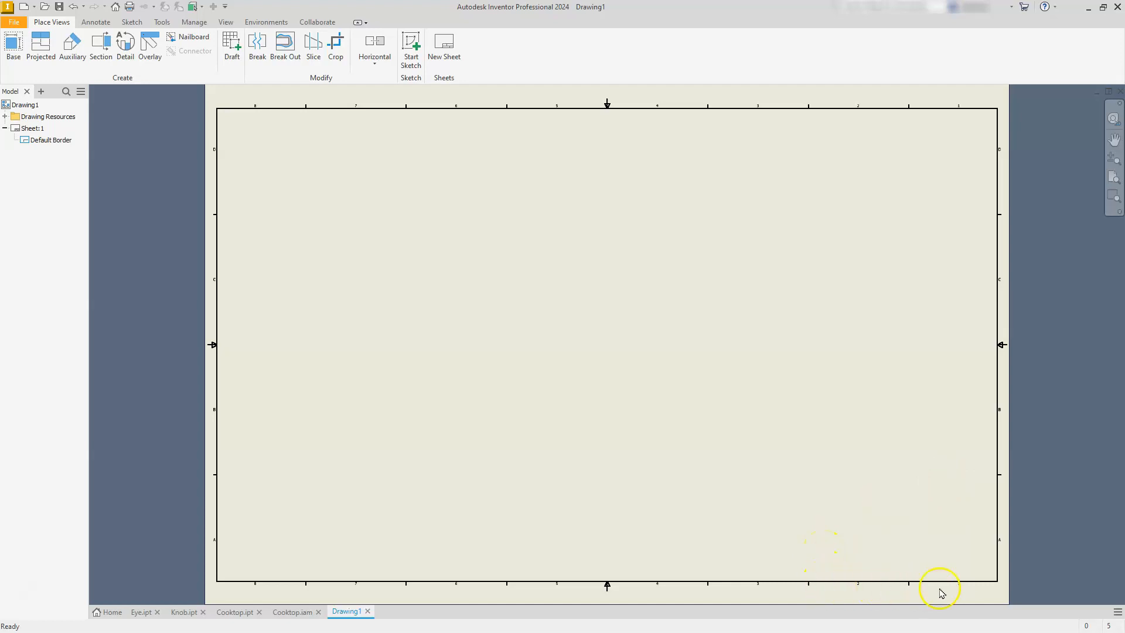
Edit Sheet:1 to use size B in landscape orientation.
left_click(17, 131)
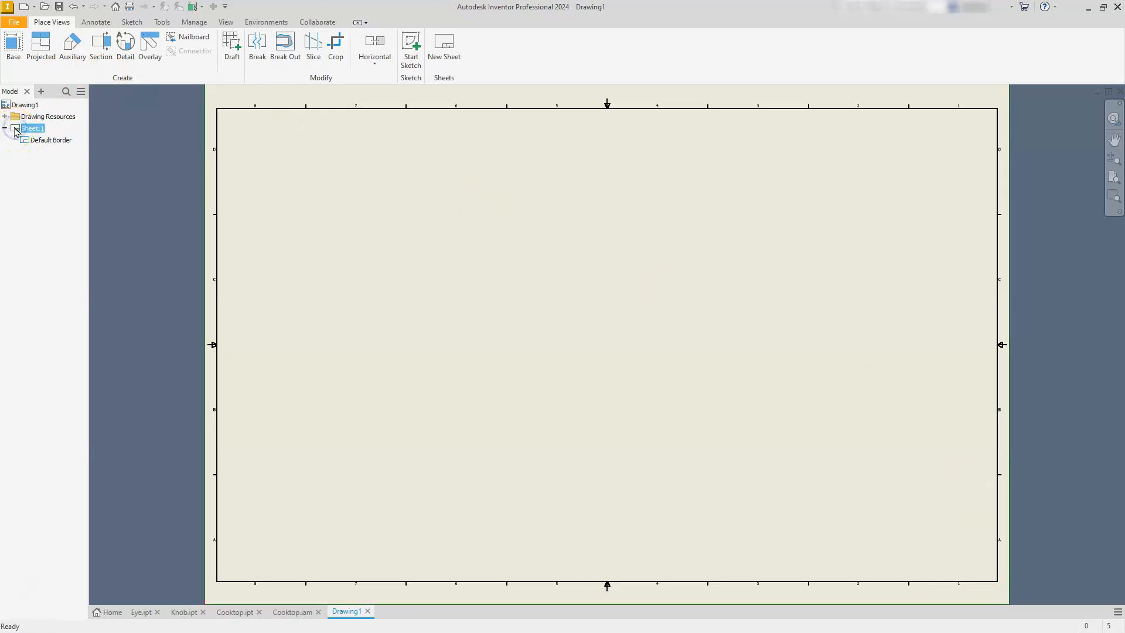
left_click(15, 130)
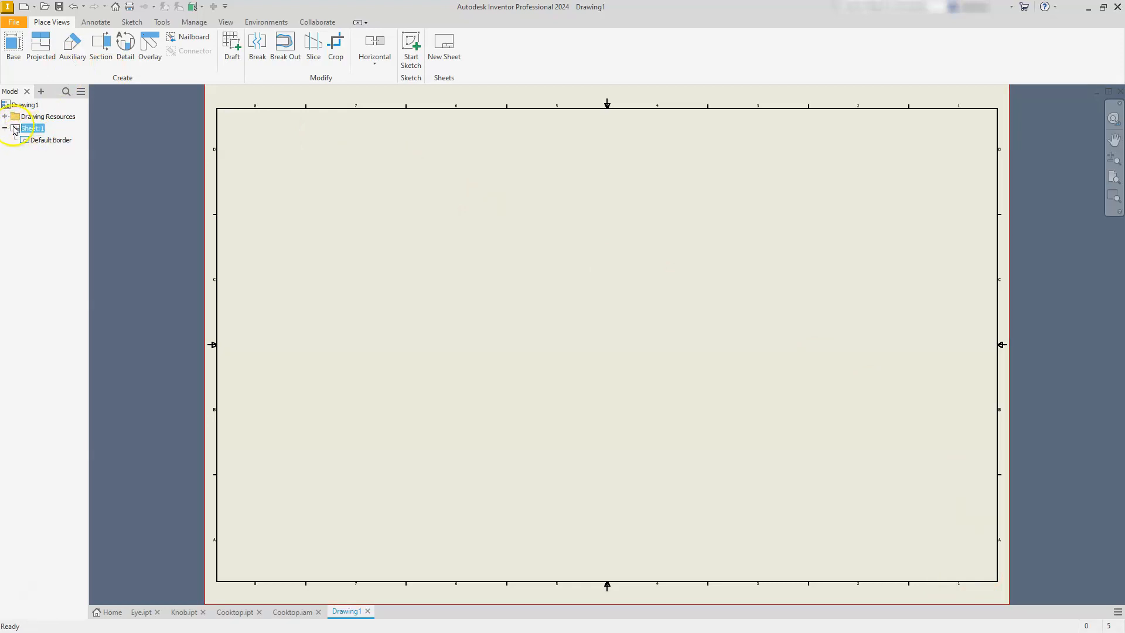
right_click(13, 127)
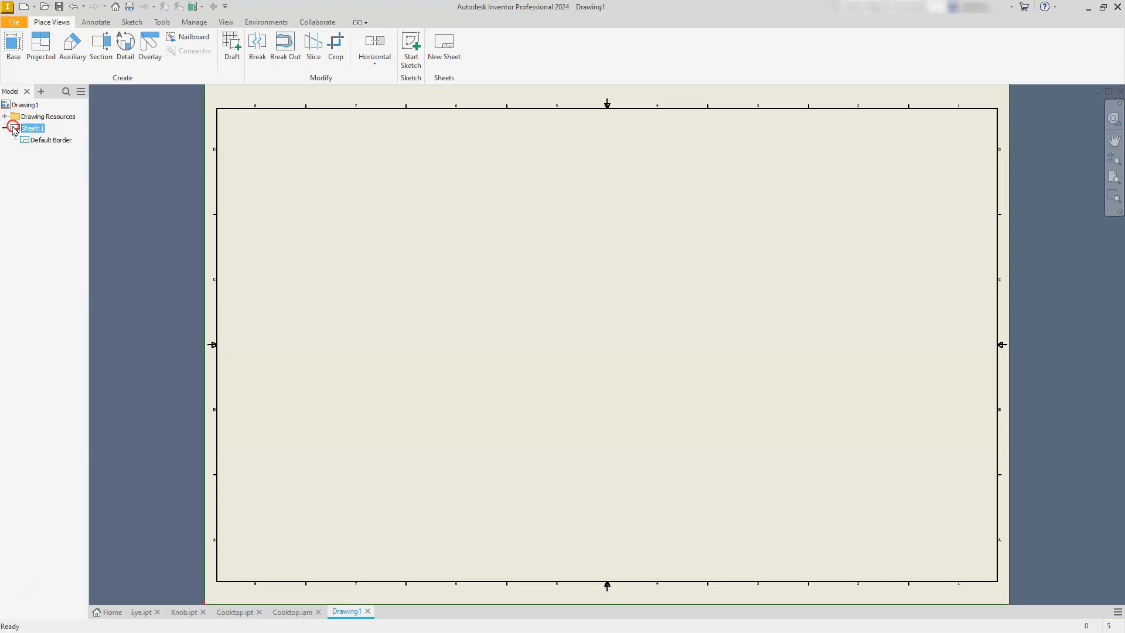
right_click(13, 128)
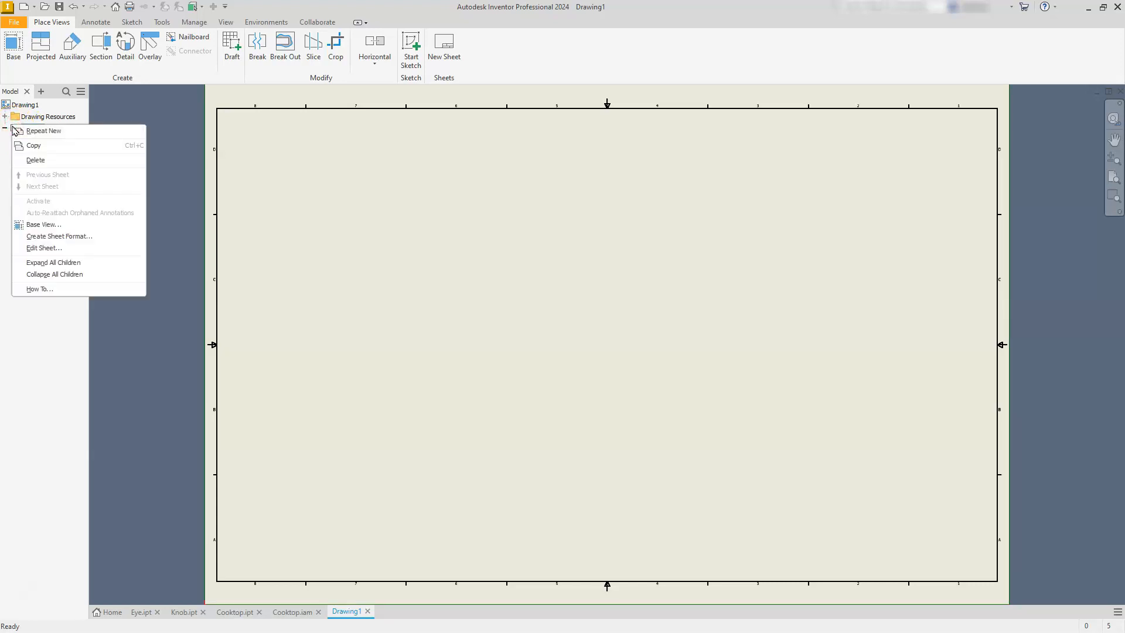
left_click(52, 250)
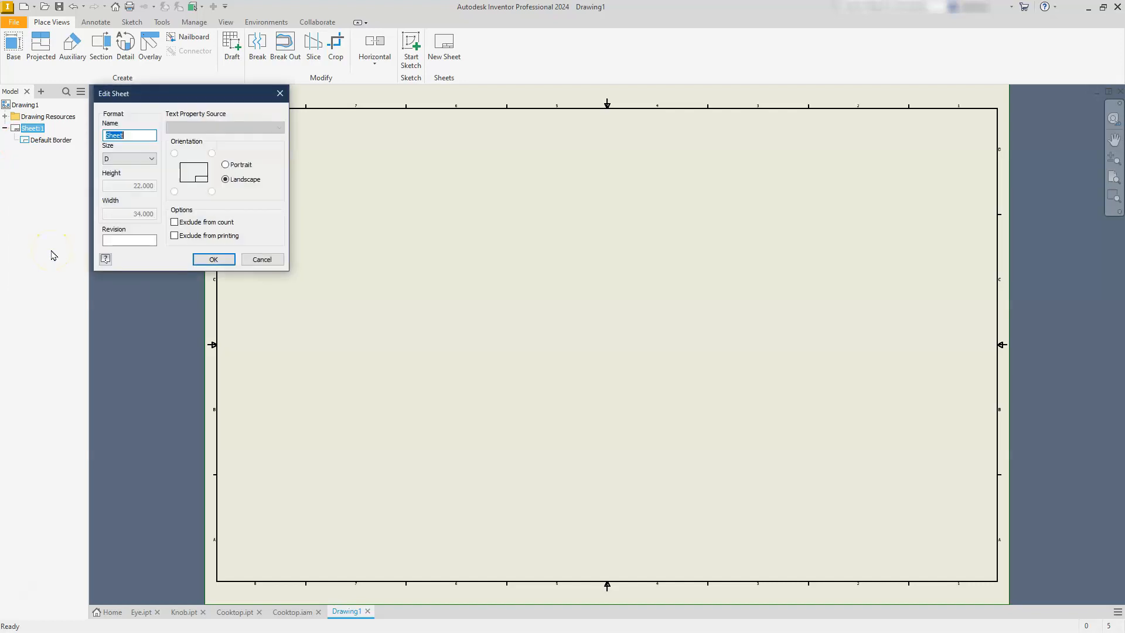
left_click(132, 164)
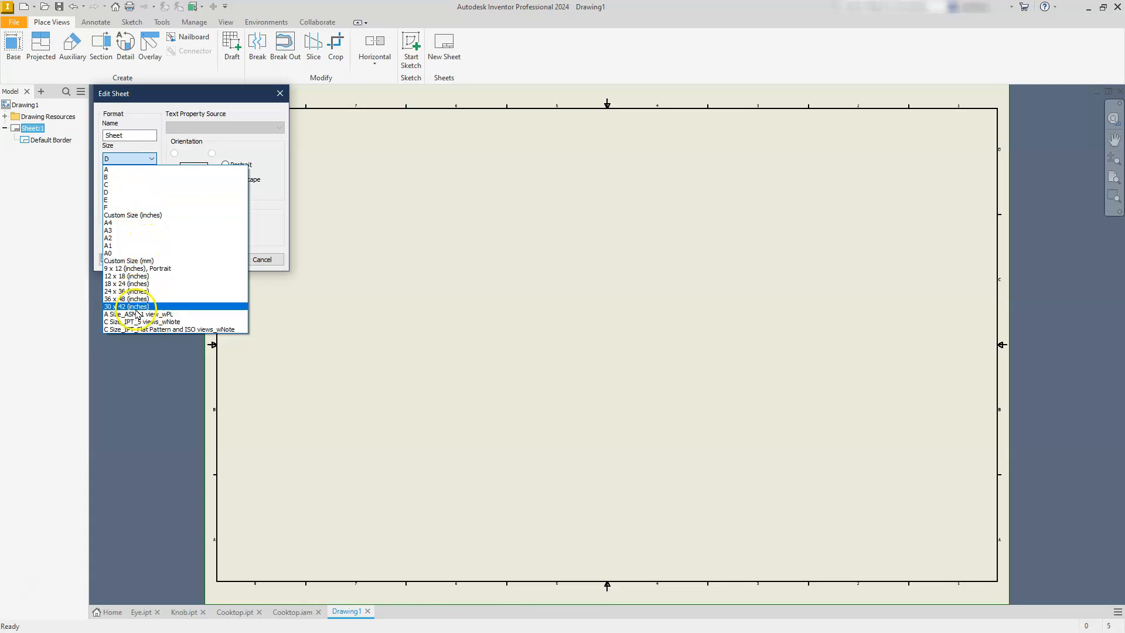
left_click(134, 179)
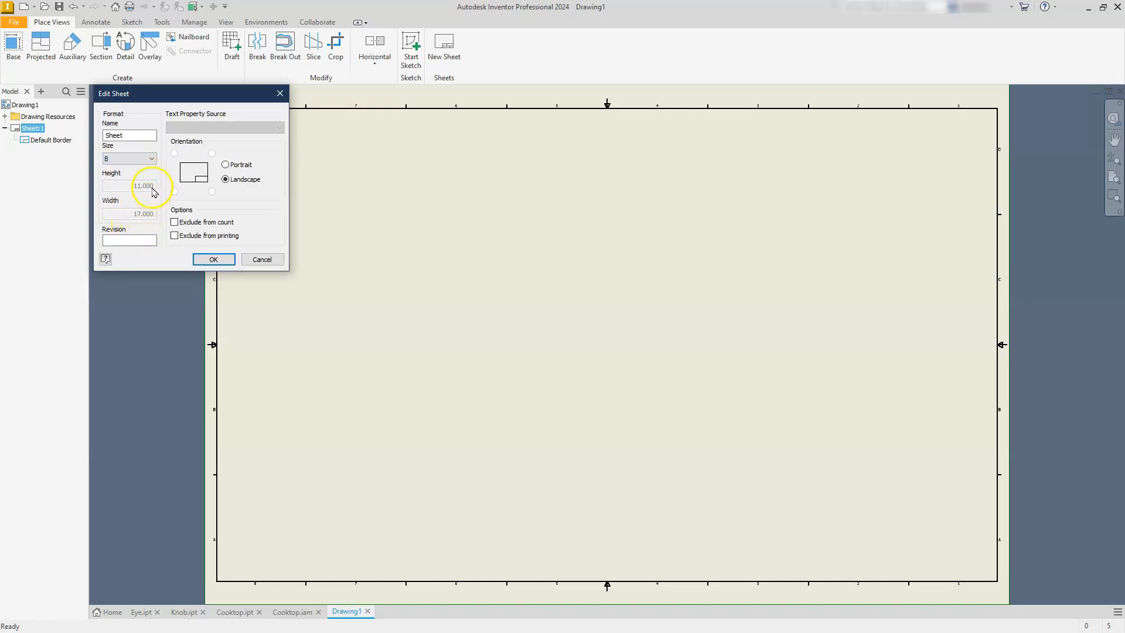
left_click(210, 259)
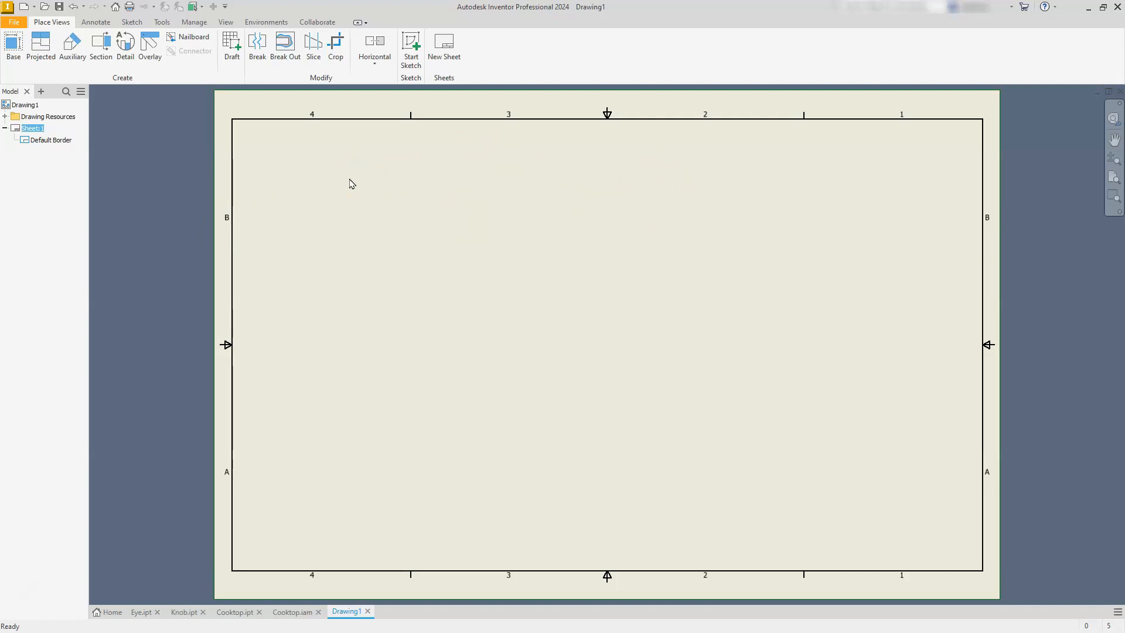
Place a front base view of Cooktop.iam in the lower-left area of the sheet at scale .5.
left_click(9, 46)
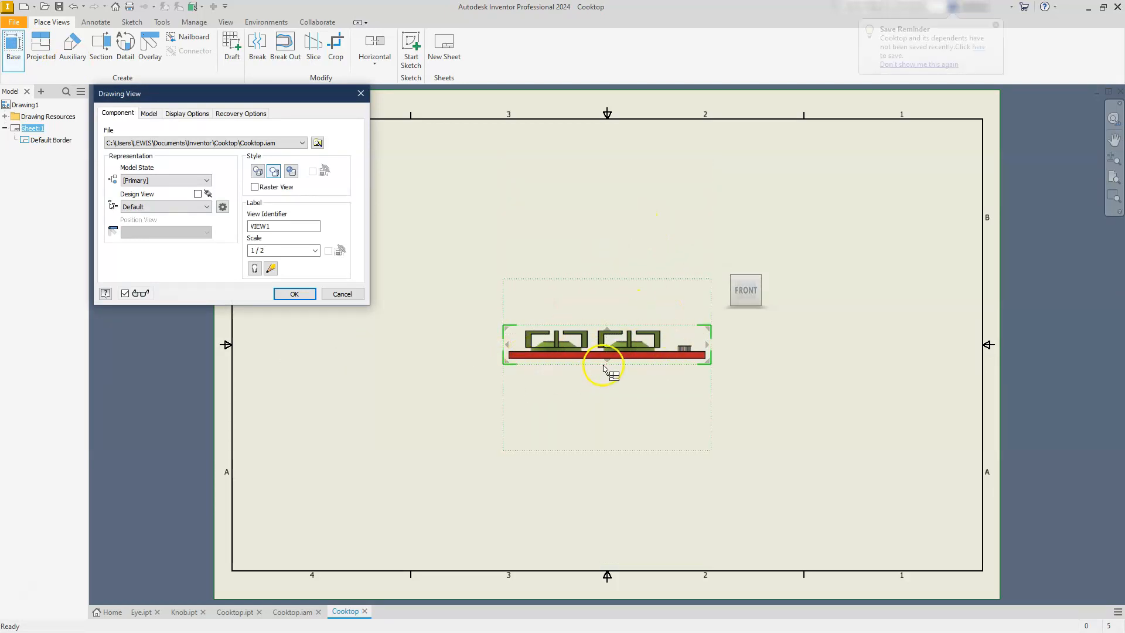
left_click_drag(609, 348, 407, 498)
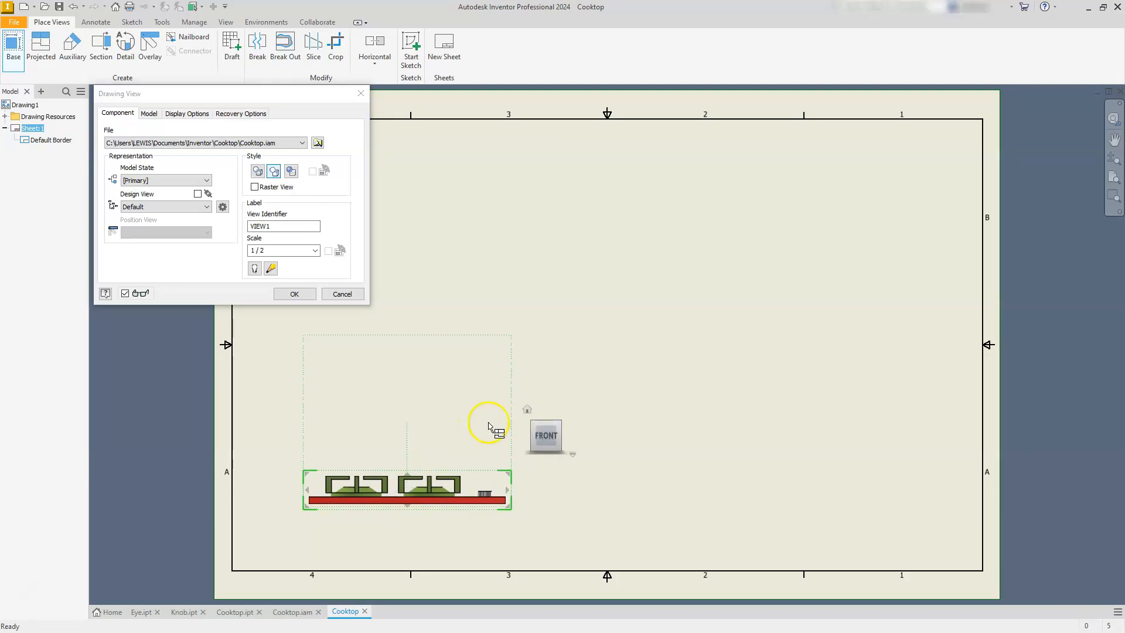
left_click(546, 416)
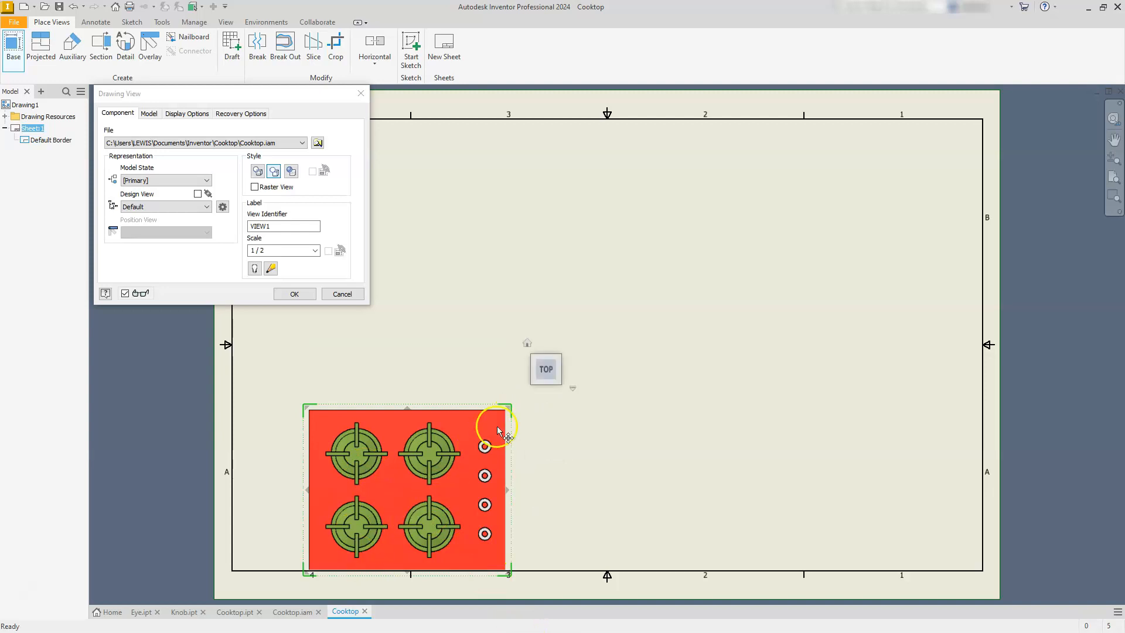
left_click(551, 396)
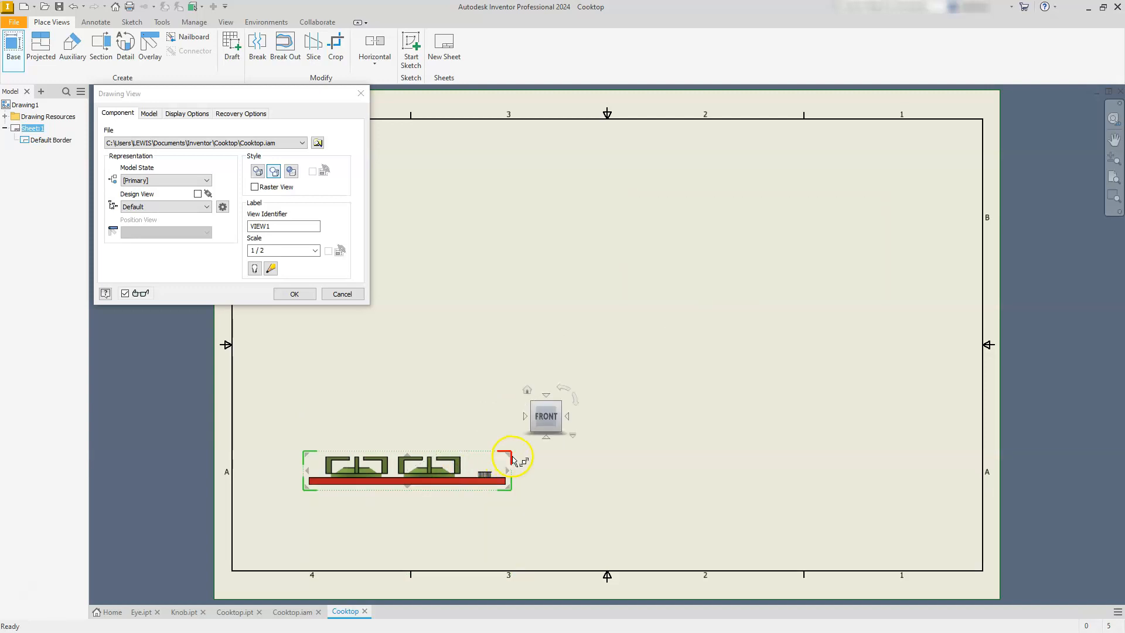
left_click_drag(509, 456, 578, 408)
left_click_drag(504, 458, 540, 468)
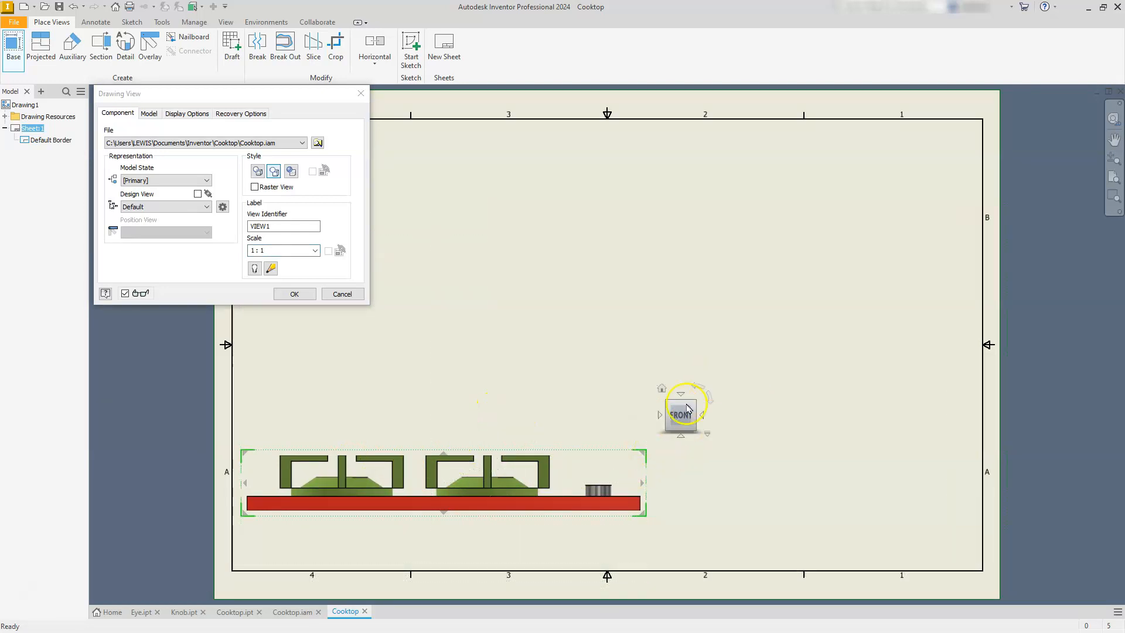
left_click_drag(264, 251, 236, 252)
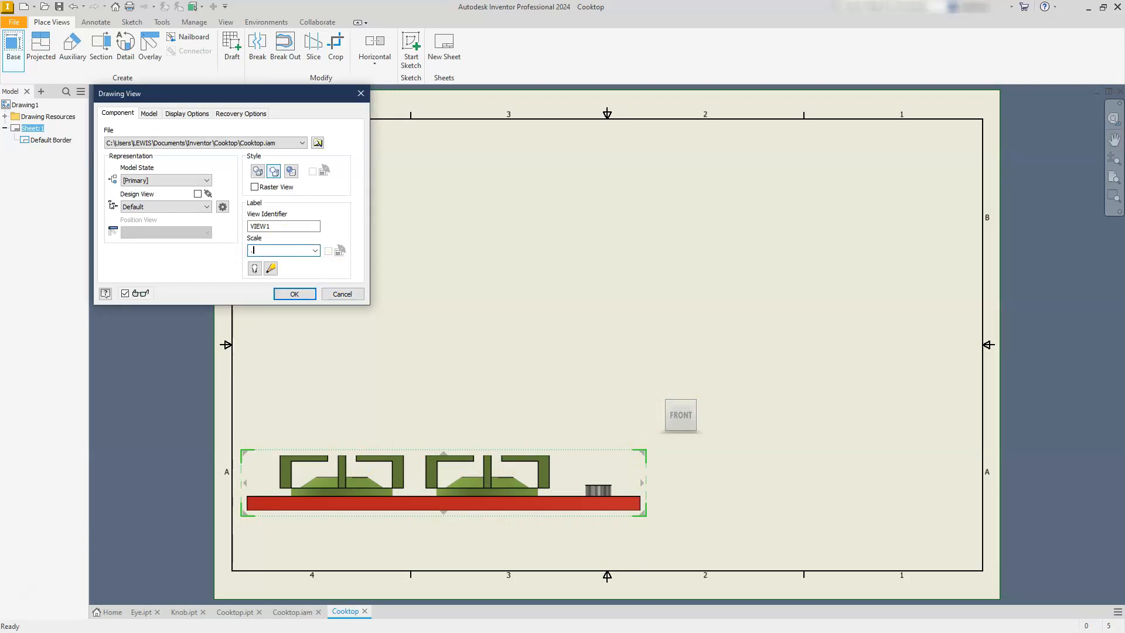
type(".5")
key("Return")
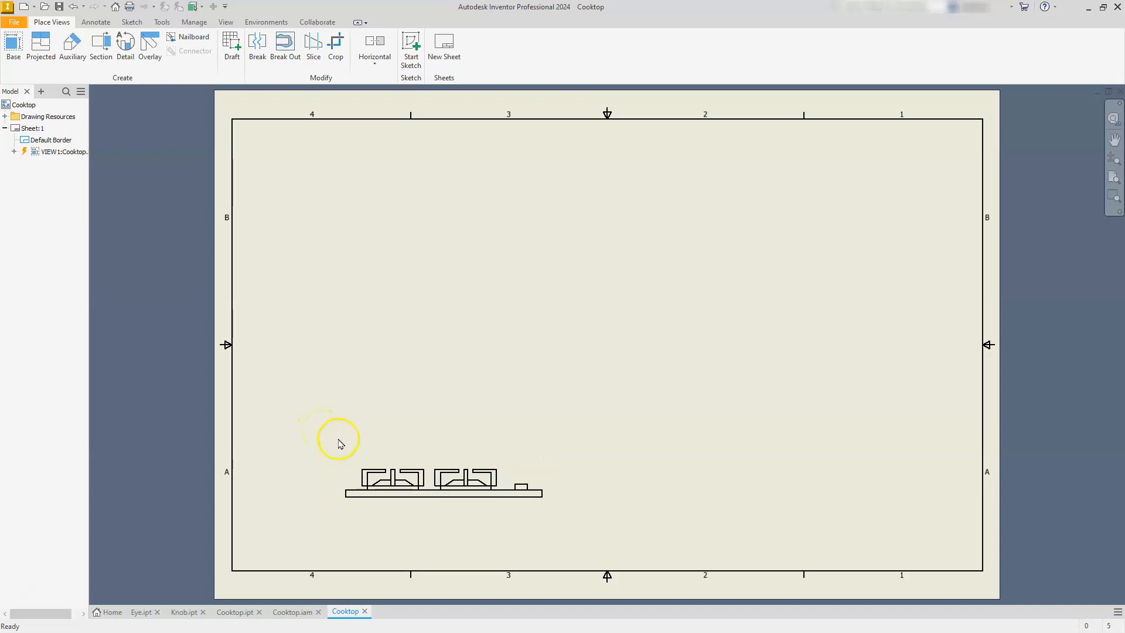
Edit the front view's scale to enlarge the view to about one and a half times its size.
left_click(412, 507)
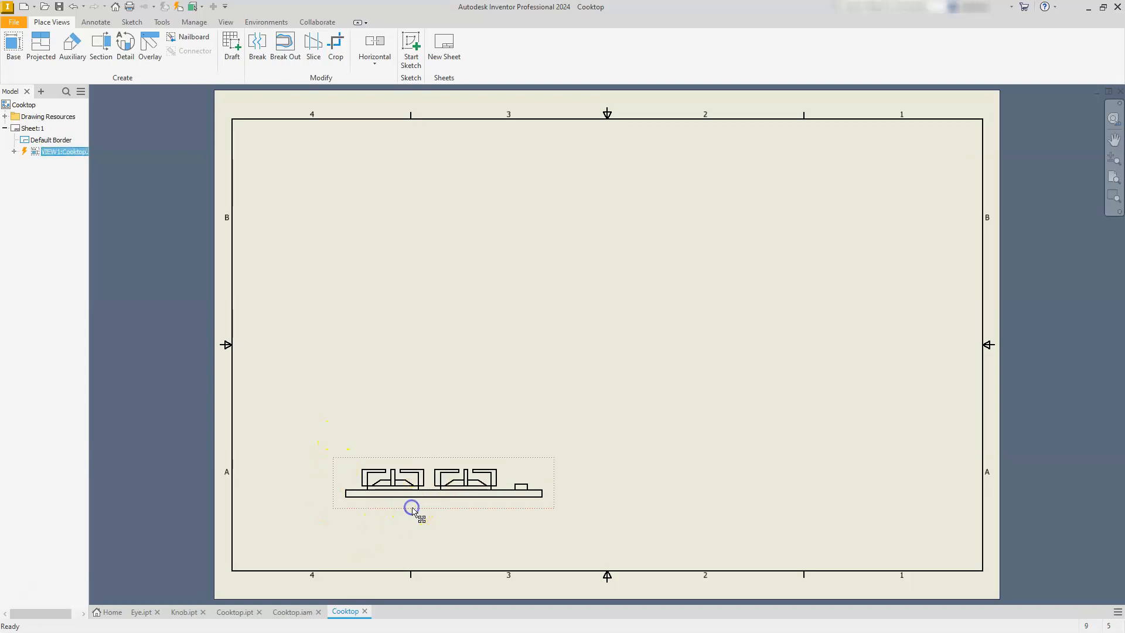
right_click(413, 510)
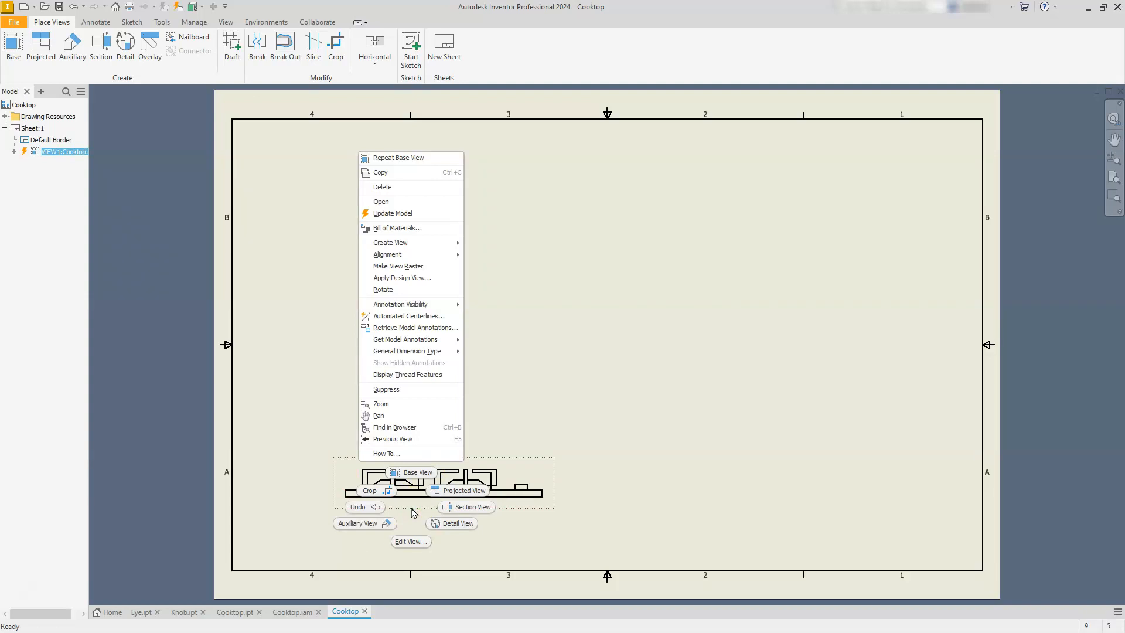
left_click(412, 545)
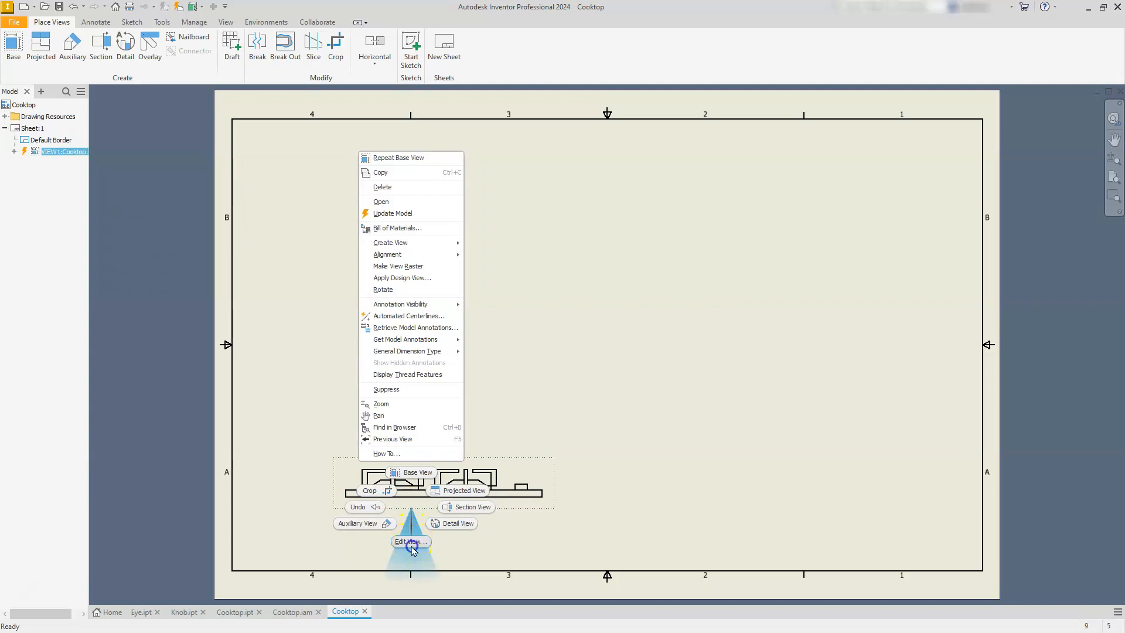
left_click(229, 262)
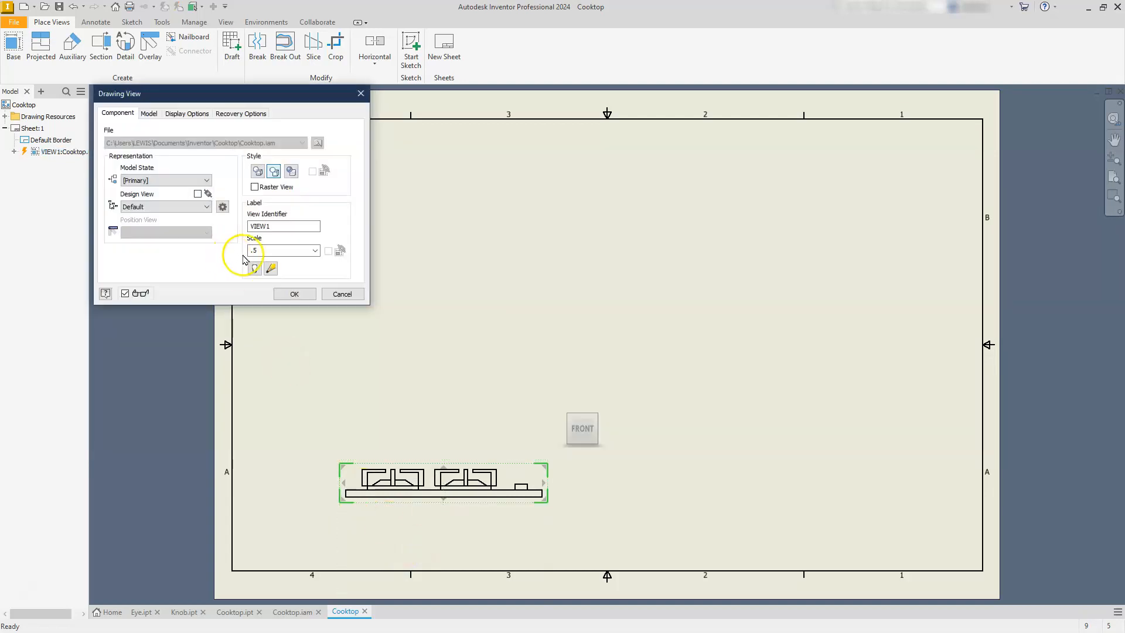
double_click(252, 251)
type(".")
key("Return")
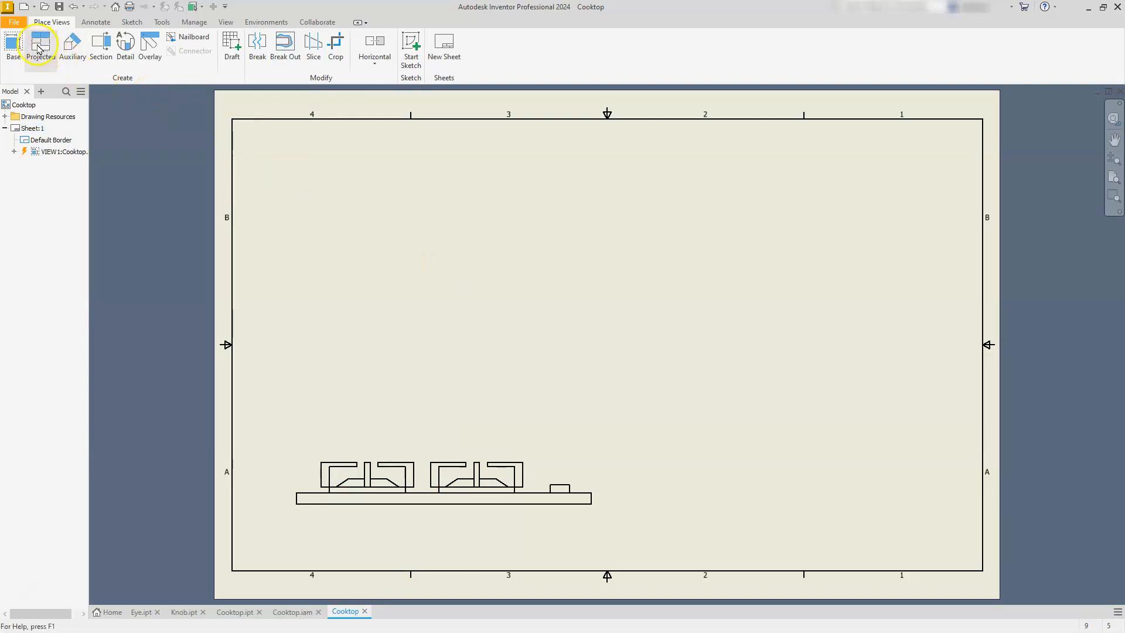
Create projected top and right-side views from the front view, placing them above and beside it on the sheet.
left_click(36, 47)
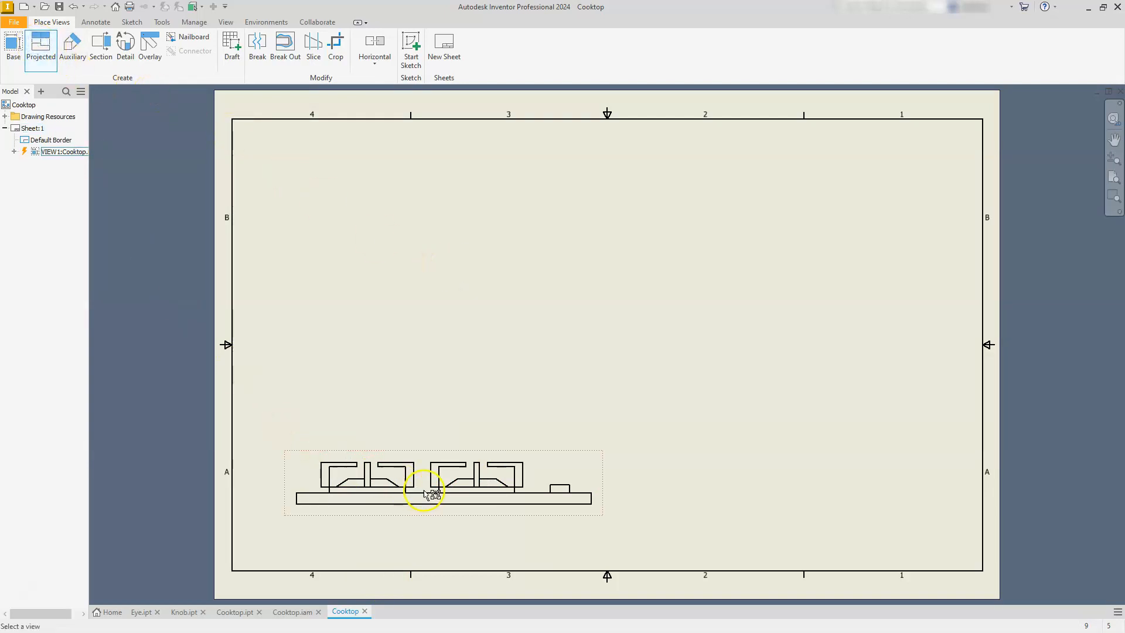
left_click(429, 472)
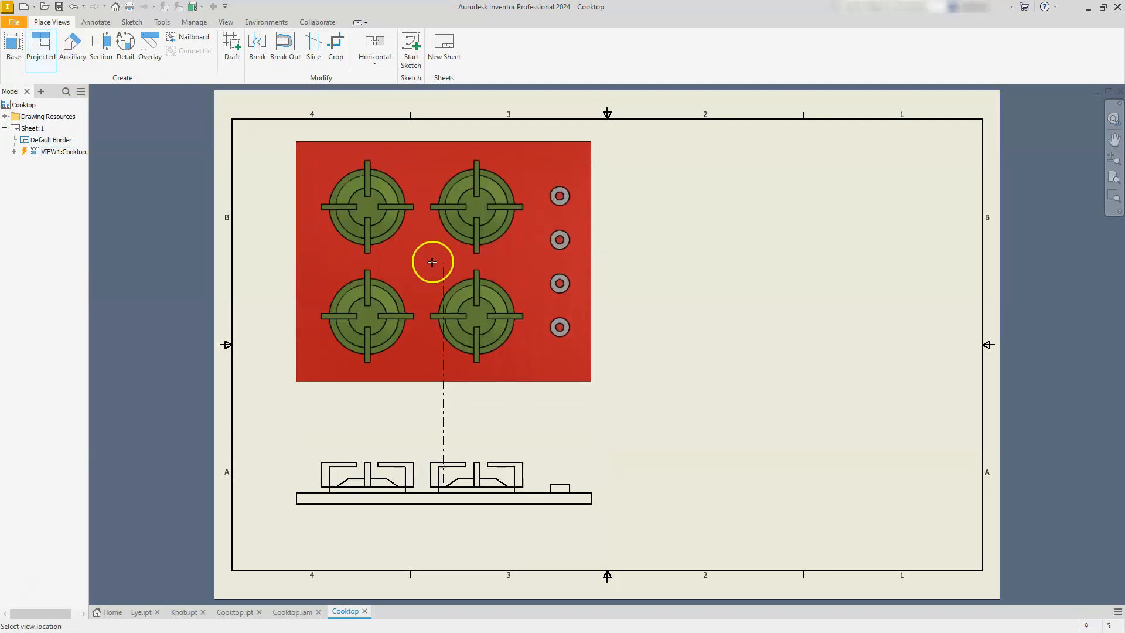
left_click(434, 273)
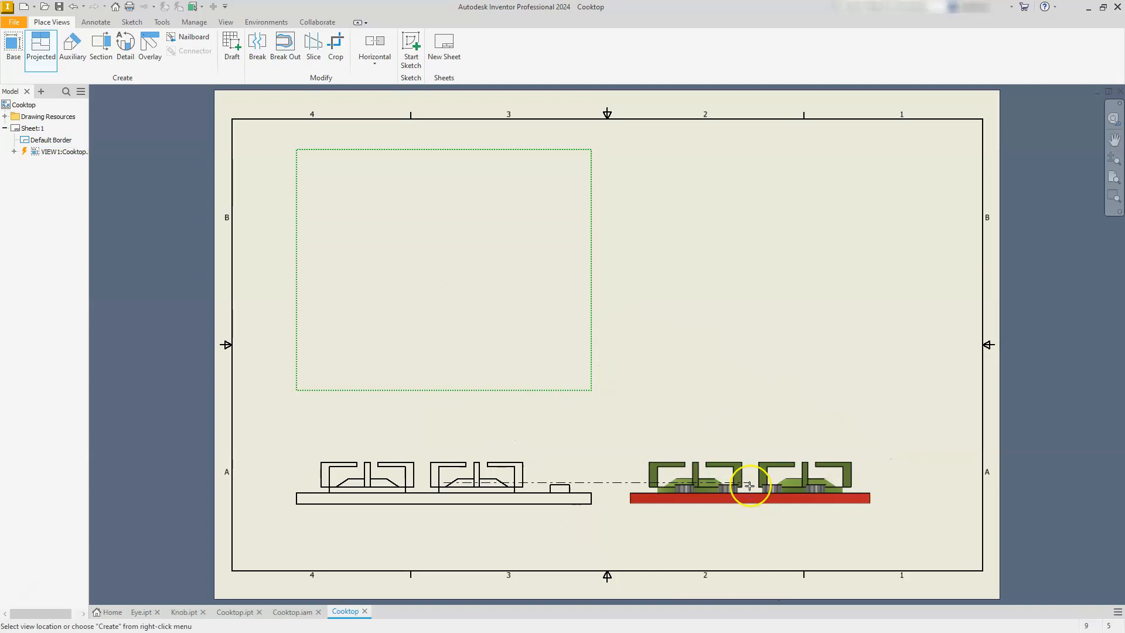
left_click(750, 484)
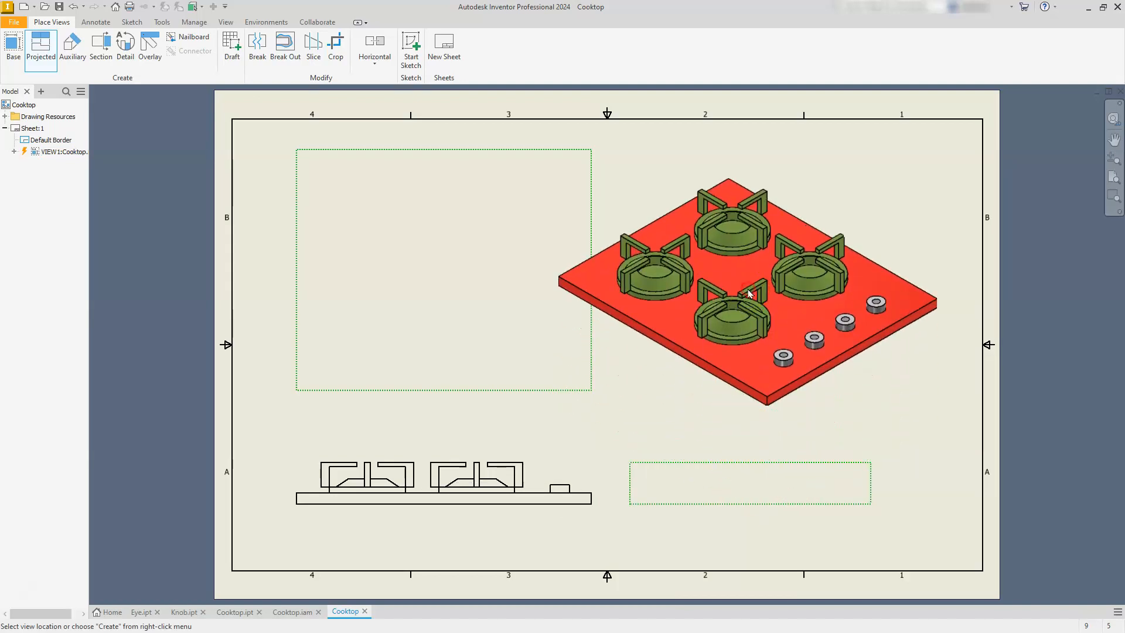
right_click(747, 289)
left_click(785, 289)
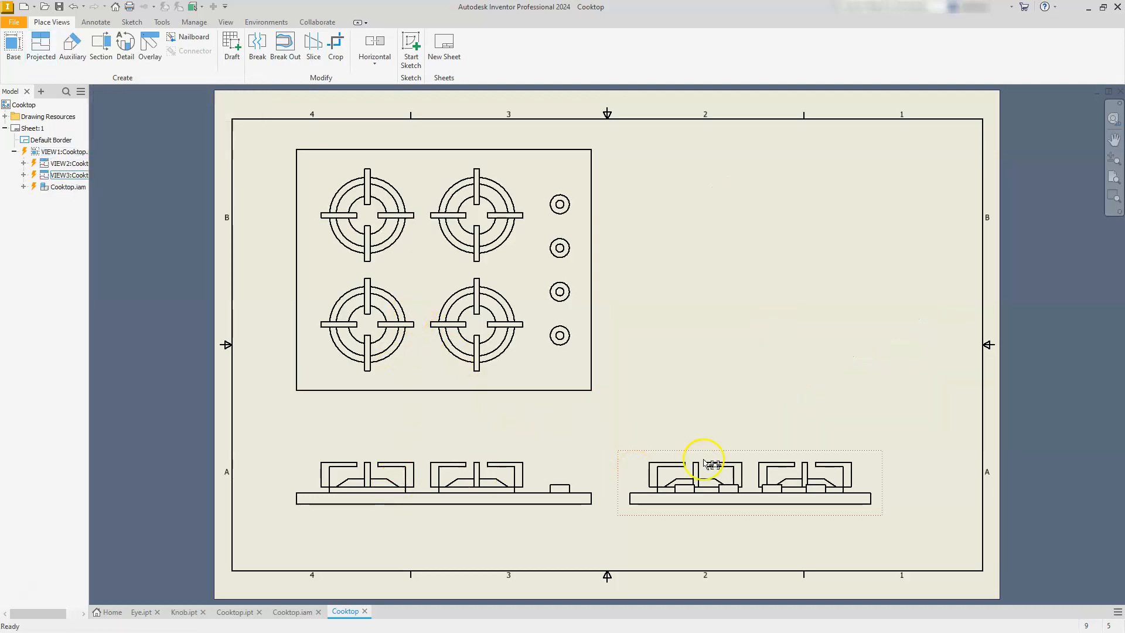
Dimension the left edge of the plate in the top view with the By Standard dimension style.
mouse_move(585, 405)
middle_mouse_down()
mouse_move(595, 423)
mouse_move(717, 422)
mouse_move(738, 408)
middle_mouse_up()
left_click(100, 24)
left_click(110, 25)
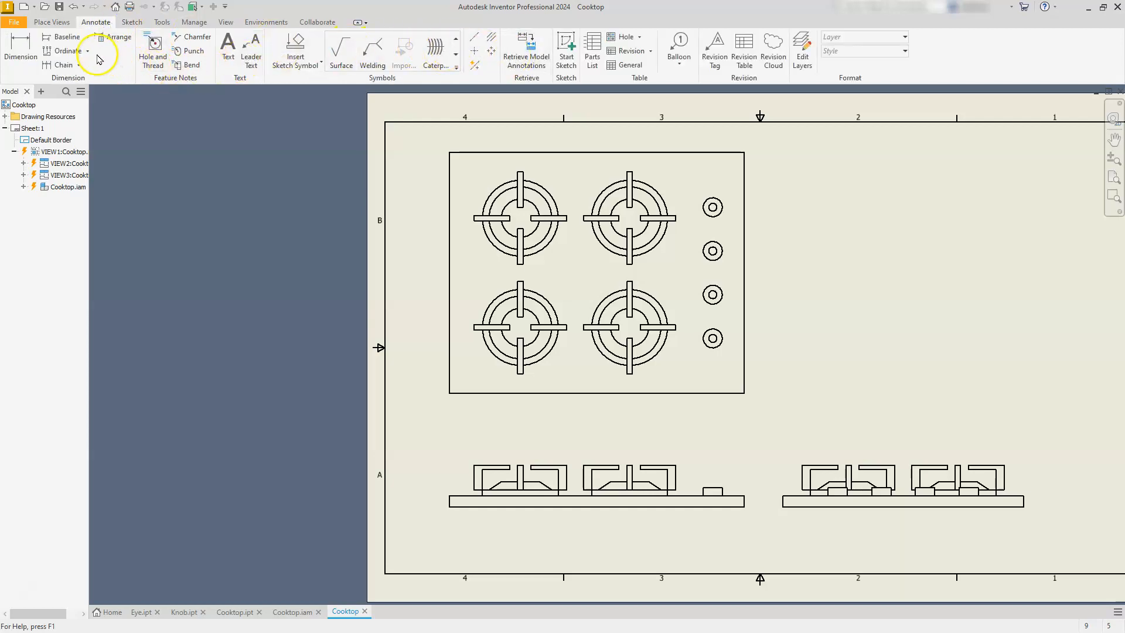
left_click(27, 47)
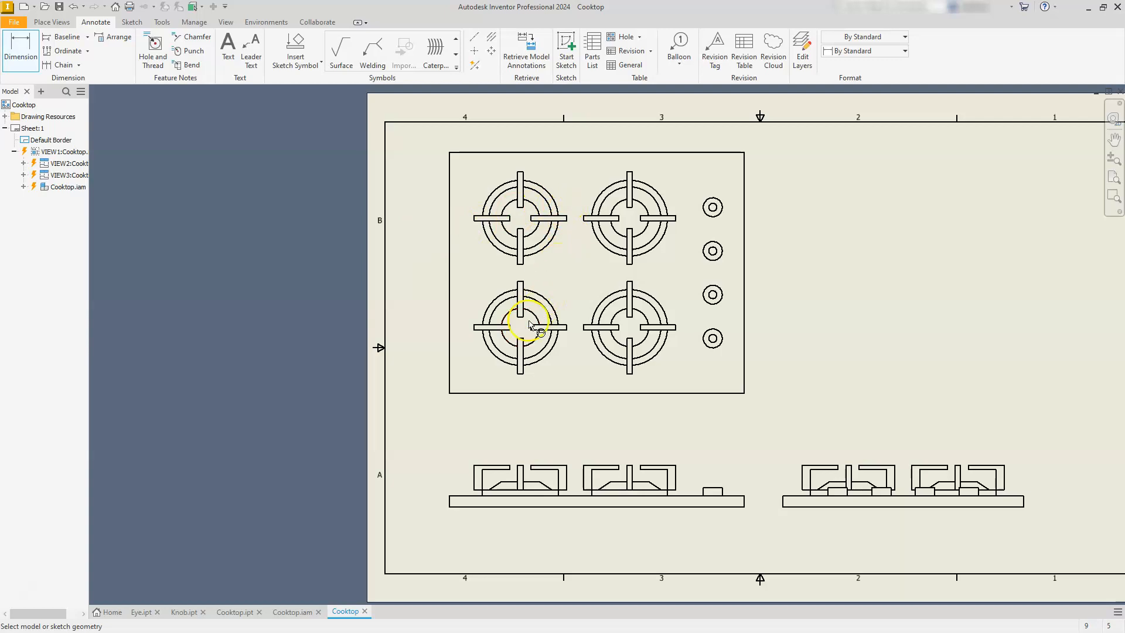
left_click(447, 337)
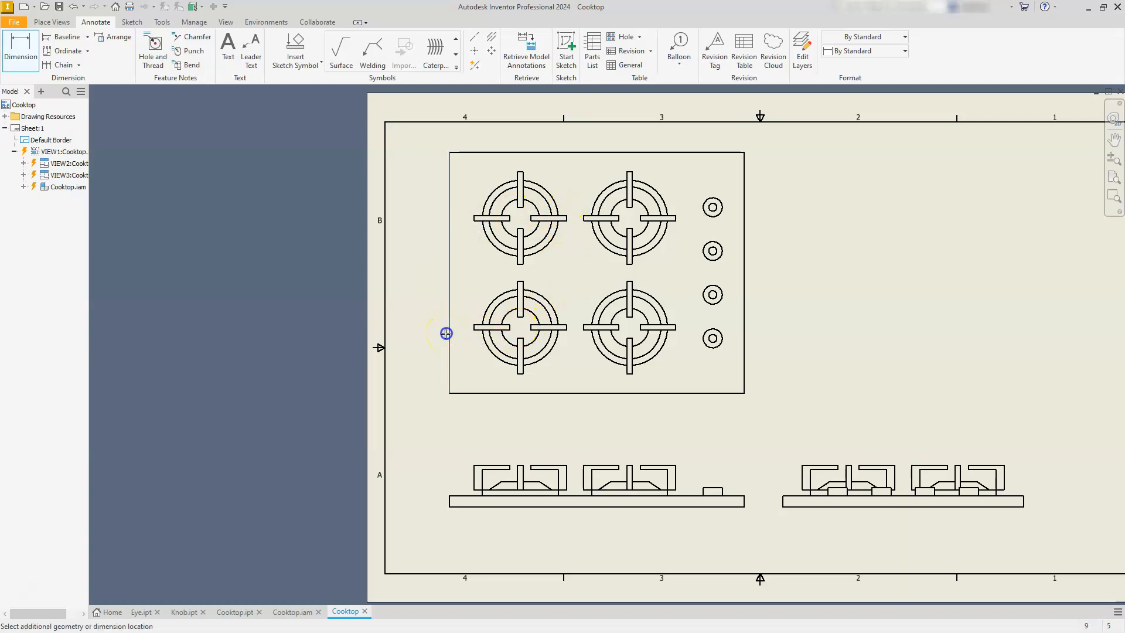
left_click(410, 299)
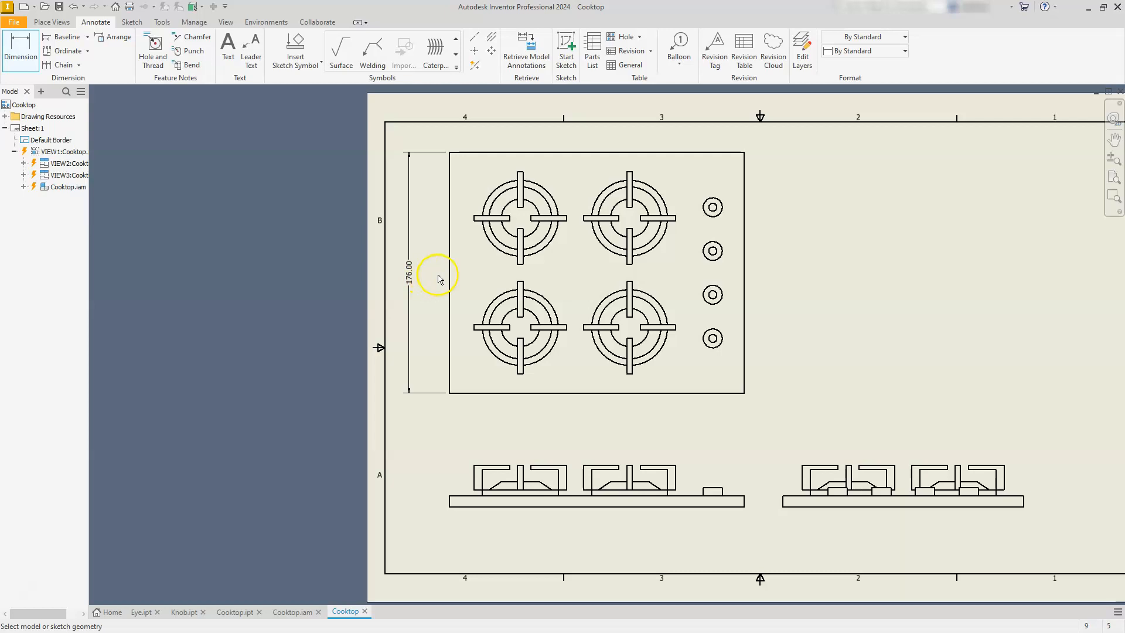
Delete the dimension on the left edge of the top view.
key("Escape")
left_click(408, 232)
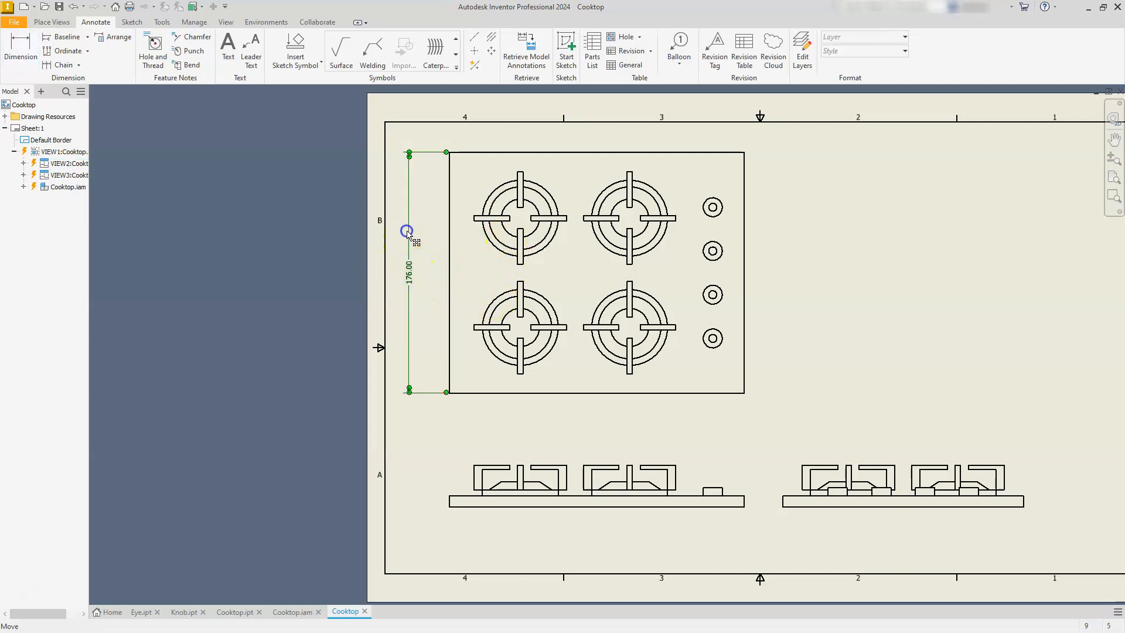
key("Delete")
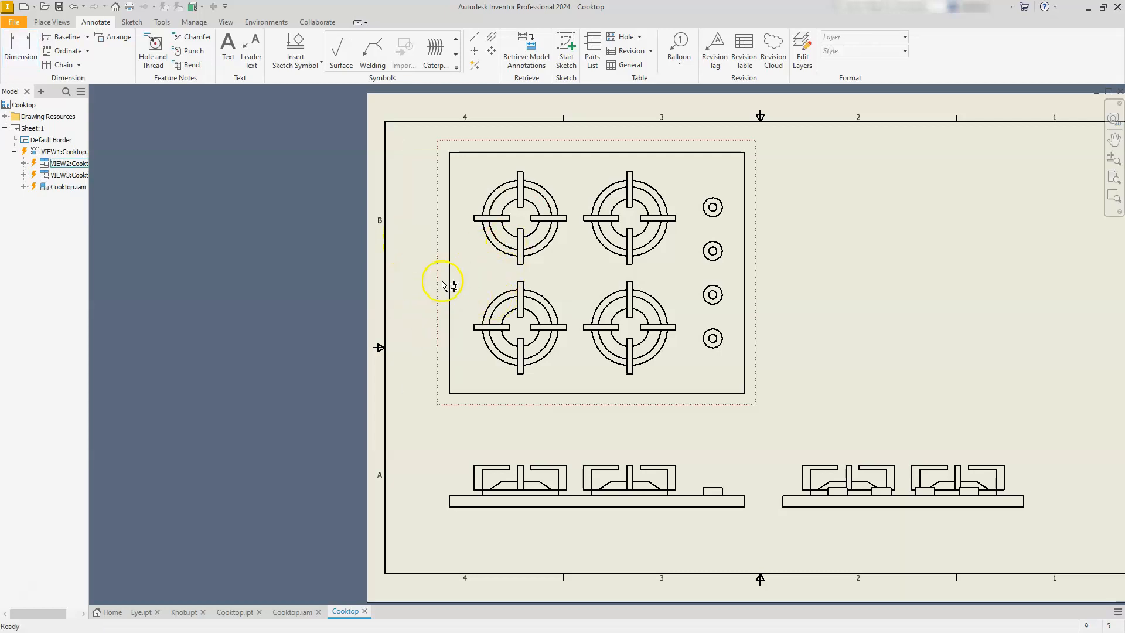
Dimension the plate's left edge in the top view with the Default - mm [in] (ANSI) style.
left_click(24, 50)
left_click(882, 51)
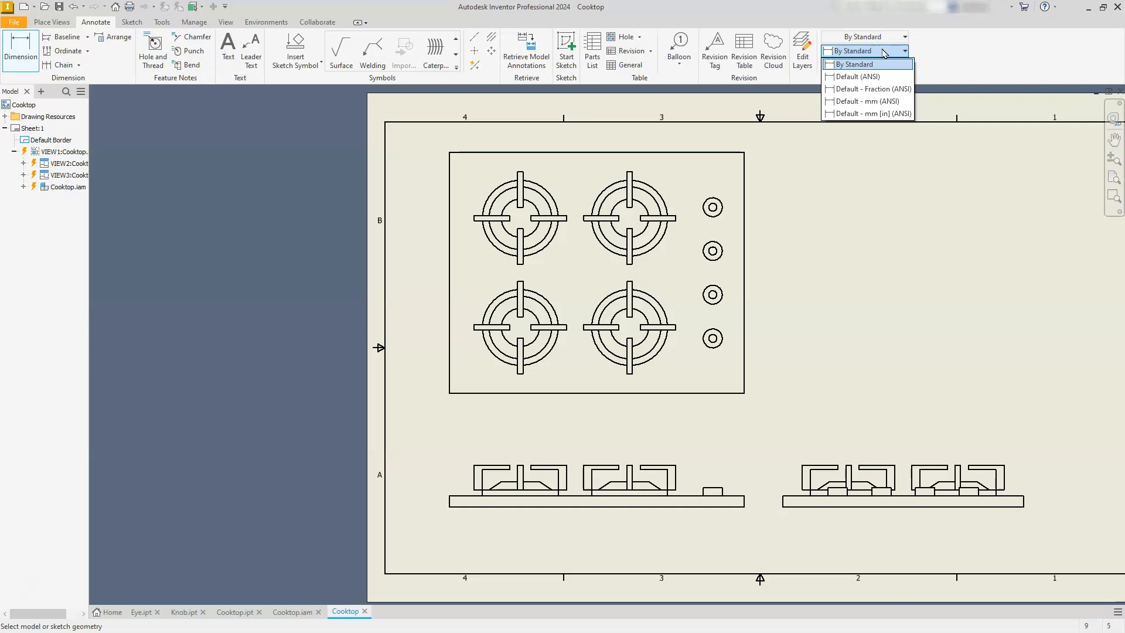
left_click(881, 116)
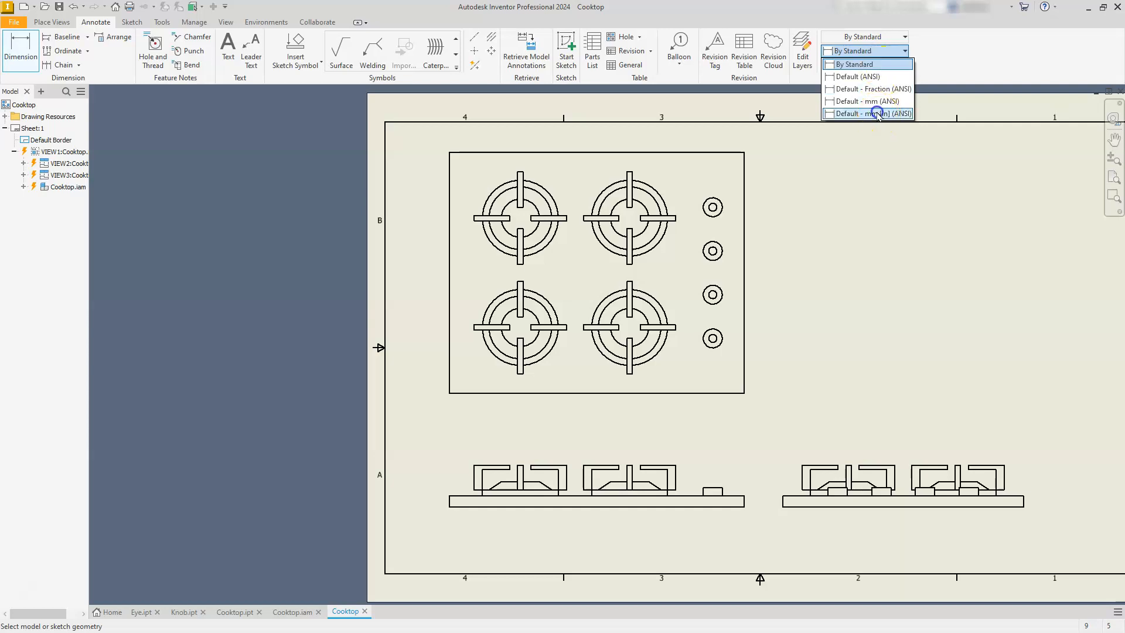
left_click(878, 114)
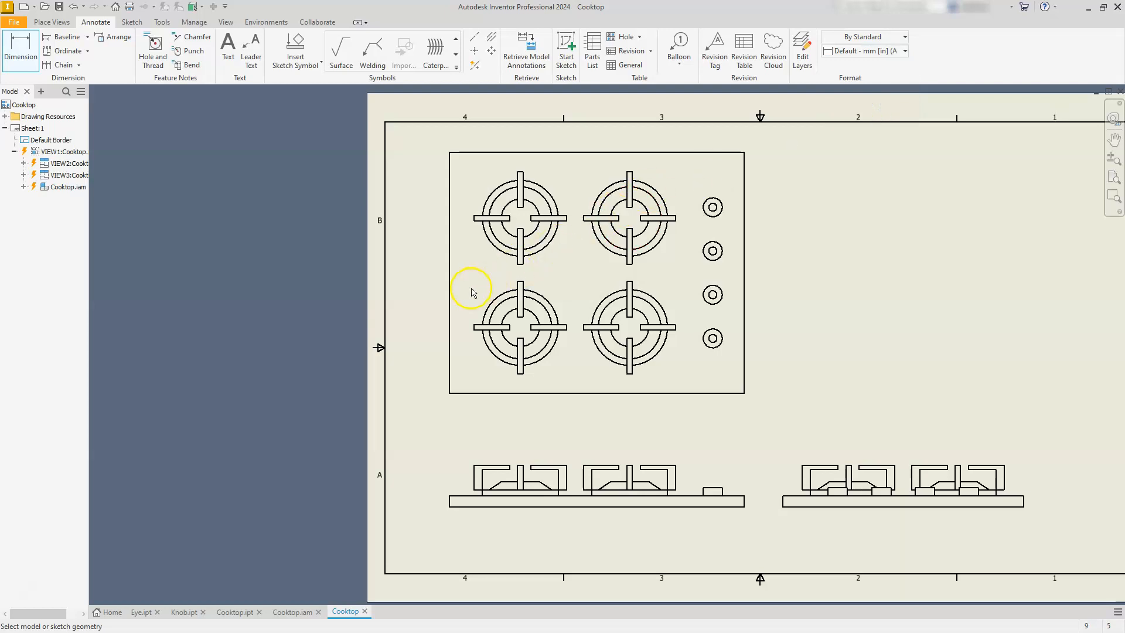
left_click(450, 311)
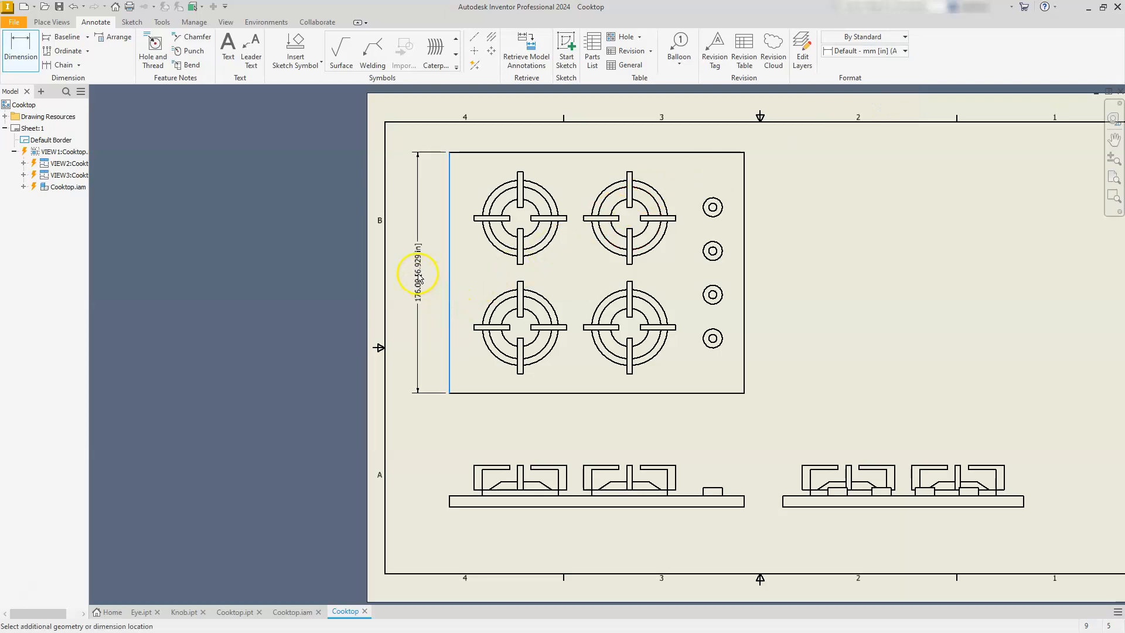
left_click(412, 275)
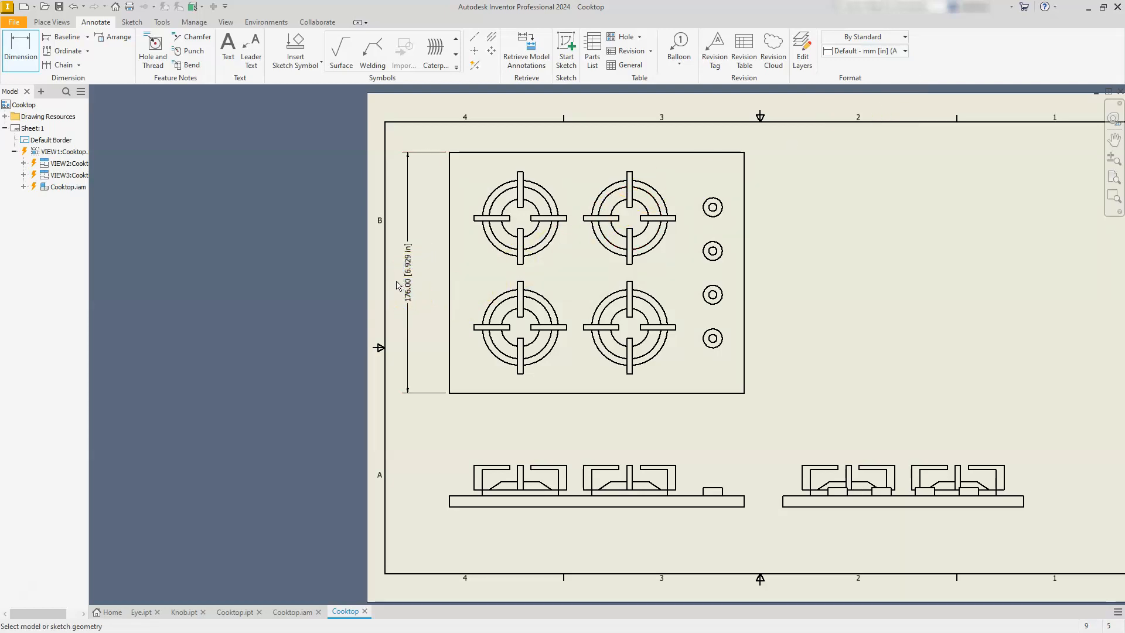
scroll(399, 288, "up", 5)
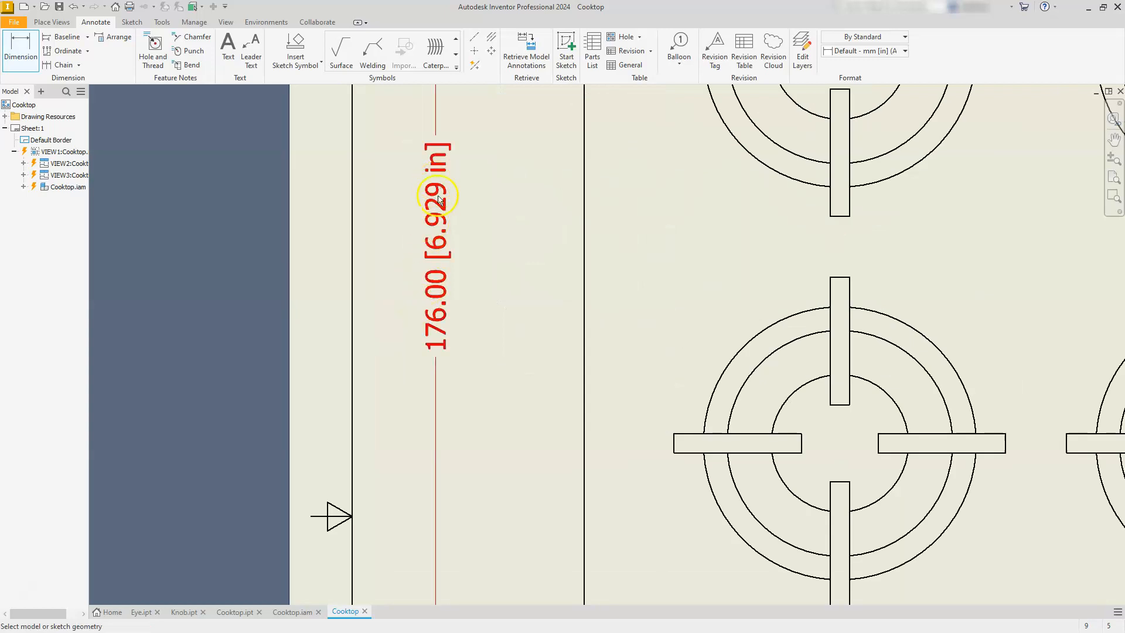
scroll(444, 346, "down", 5)
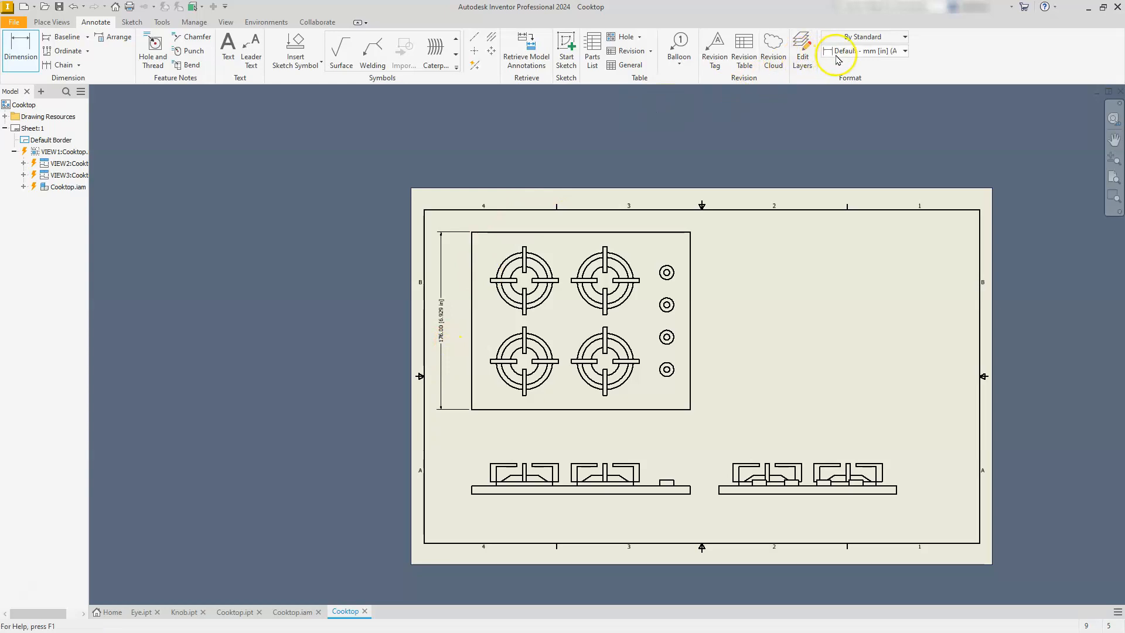
Dimension the plate's bottom edge in the top view with the Default - mm (ANSI) style, placing it below the view.
left_click(902, 53)
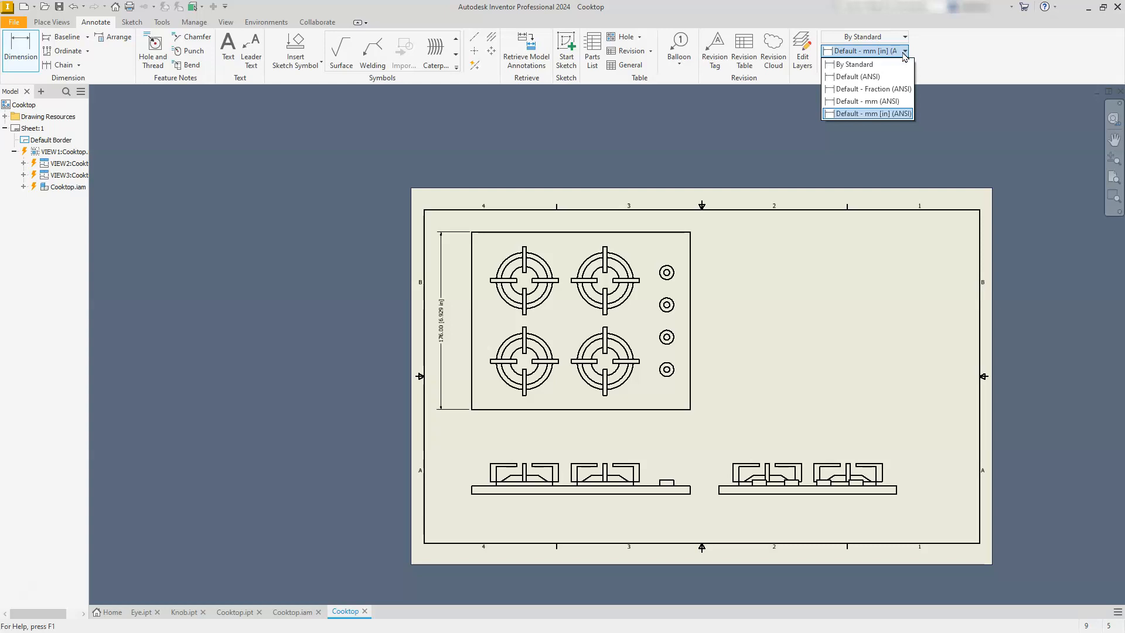
left_click(870, 102)
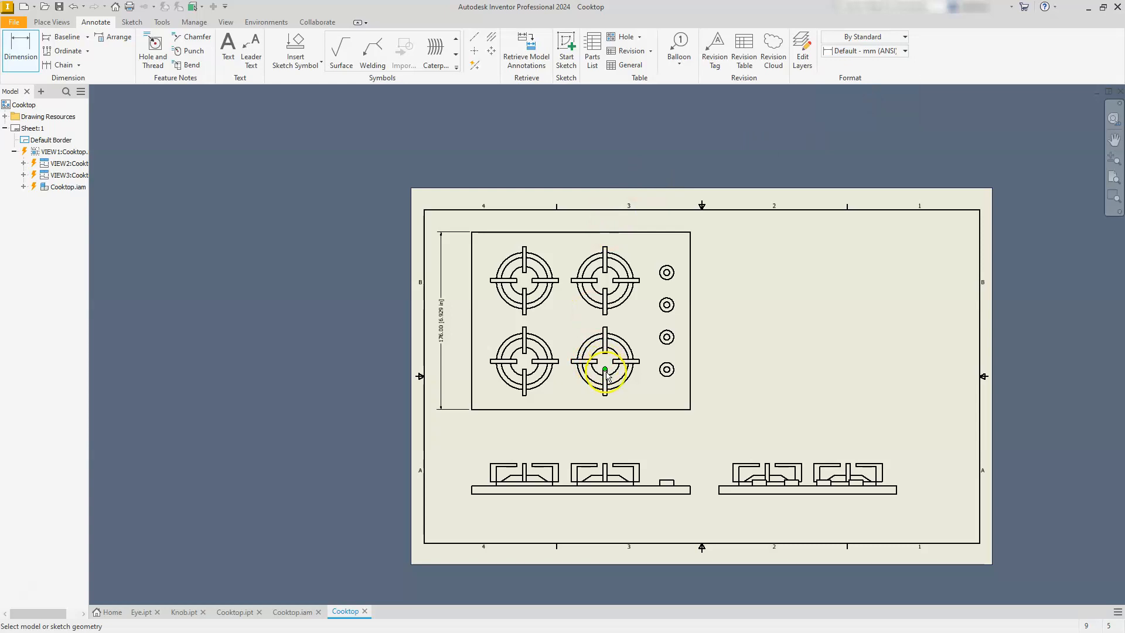
left_click(636, 409)
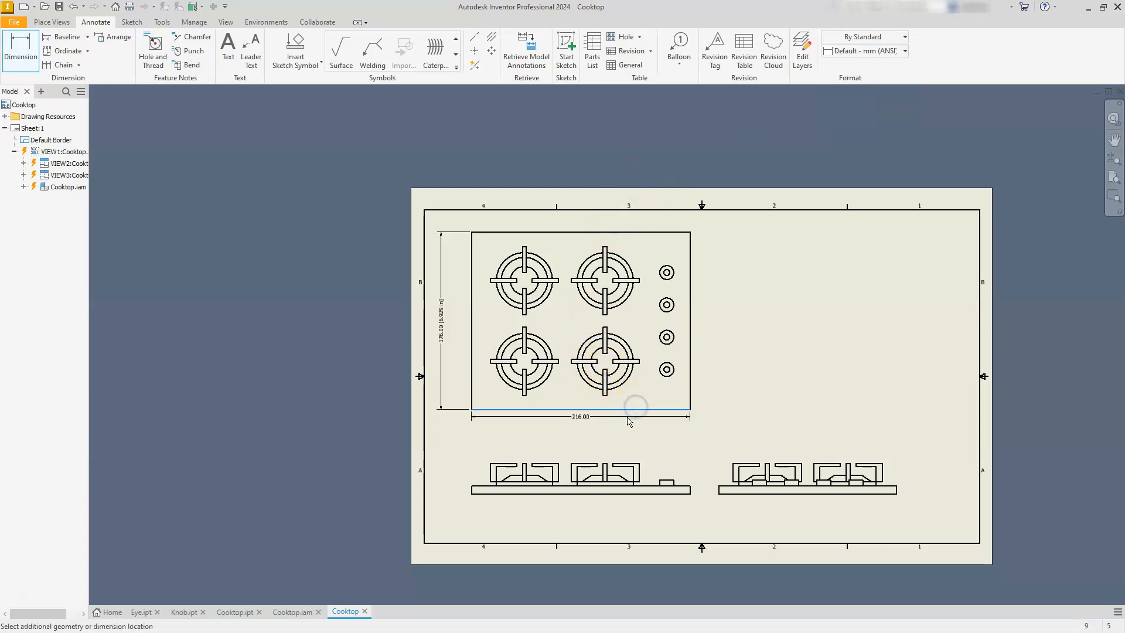
left_click(625, 423)
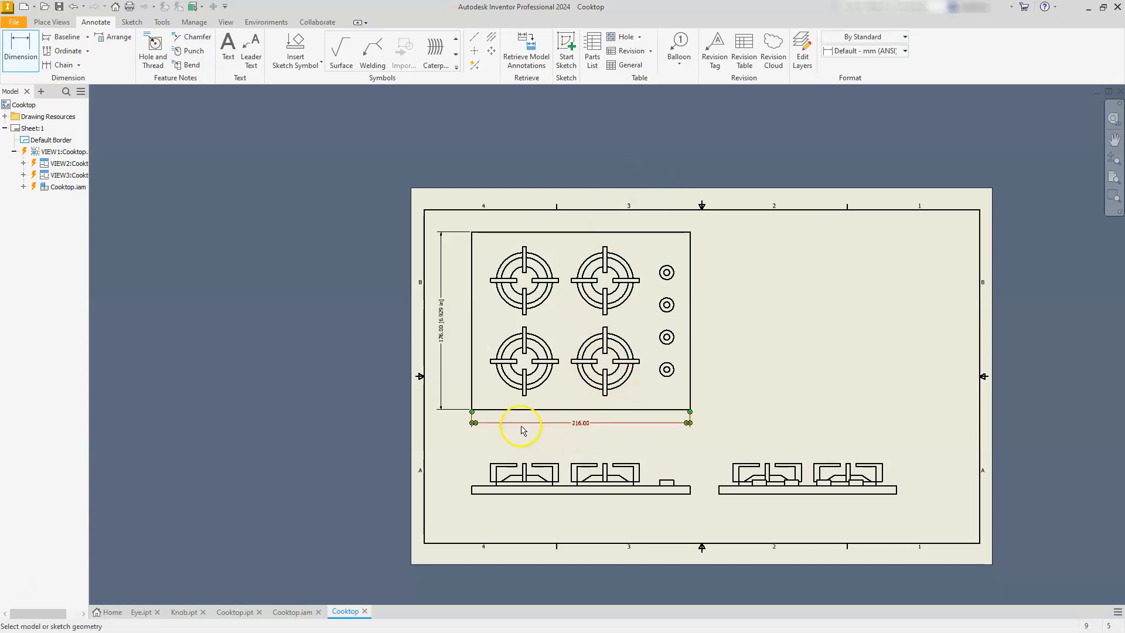
Dimension the plate's right edge in the top view with the Default - mm (ANSI) style, placing it outside the plate.
scroll(502, 428, "down", 3)
scroll(502, 430, "up", 5)
scroll(498, 427, "down", 2)
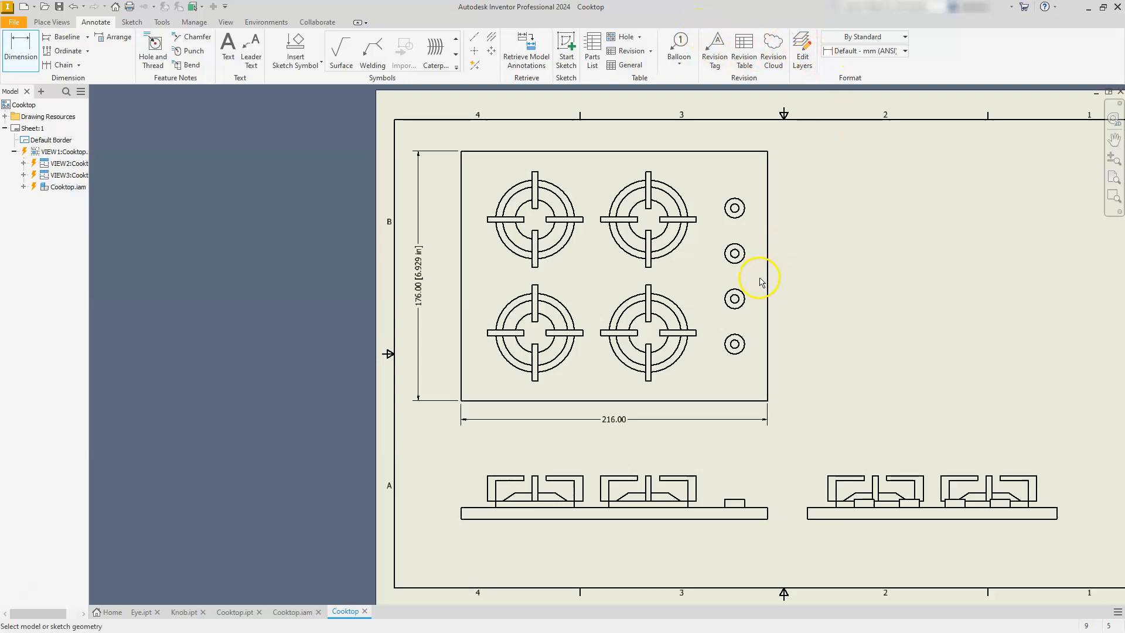
left_click(768, 298)
left_click(804, 297)
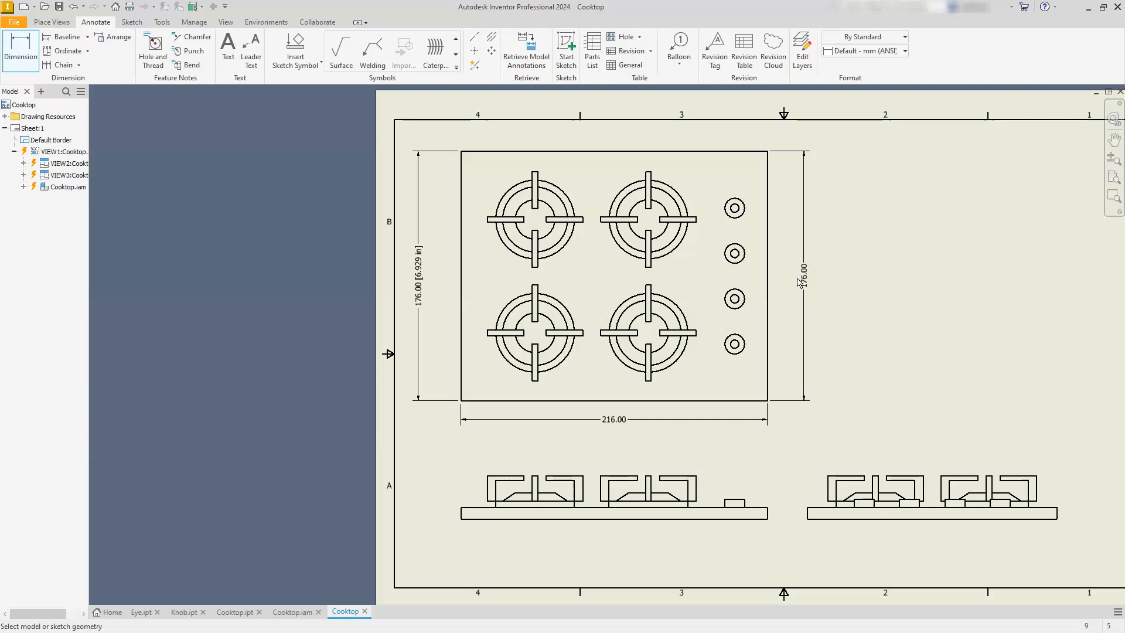
scroll(800, 283, "down", 5)
scroll(799, 299, "up", 8)
scroll(821, 317, "down", 3)
mouse_move(838, 325)
middle_mouse_down()
mouse_move(812, 320)
mouse_move(823, 320)
middle_mouse_up()
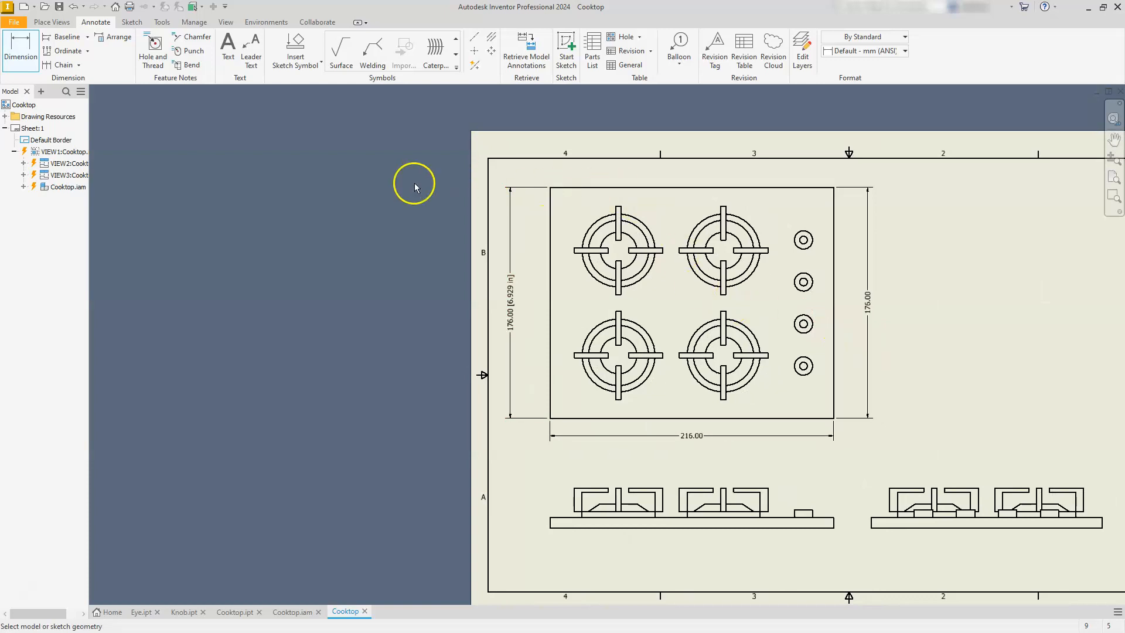
Open the Units settings of the Default - mm [in] (ANSI) dimension style and try linear Trailing Zeros off and back on.
left_click(160, 21)
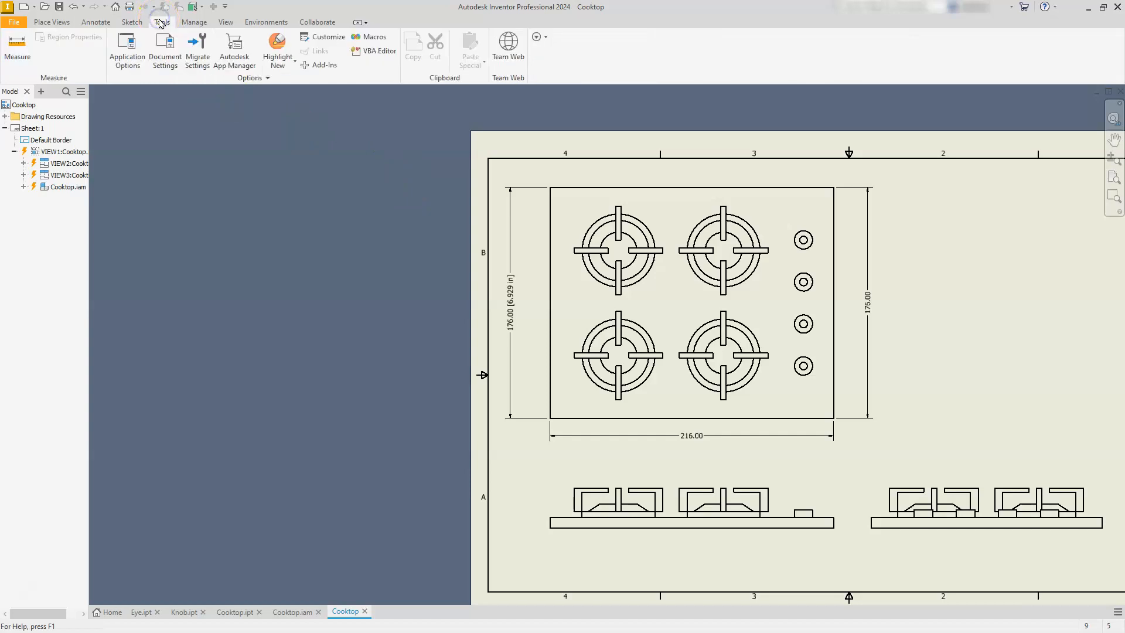
left_click(188, 24)
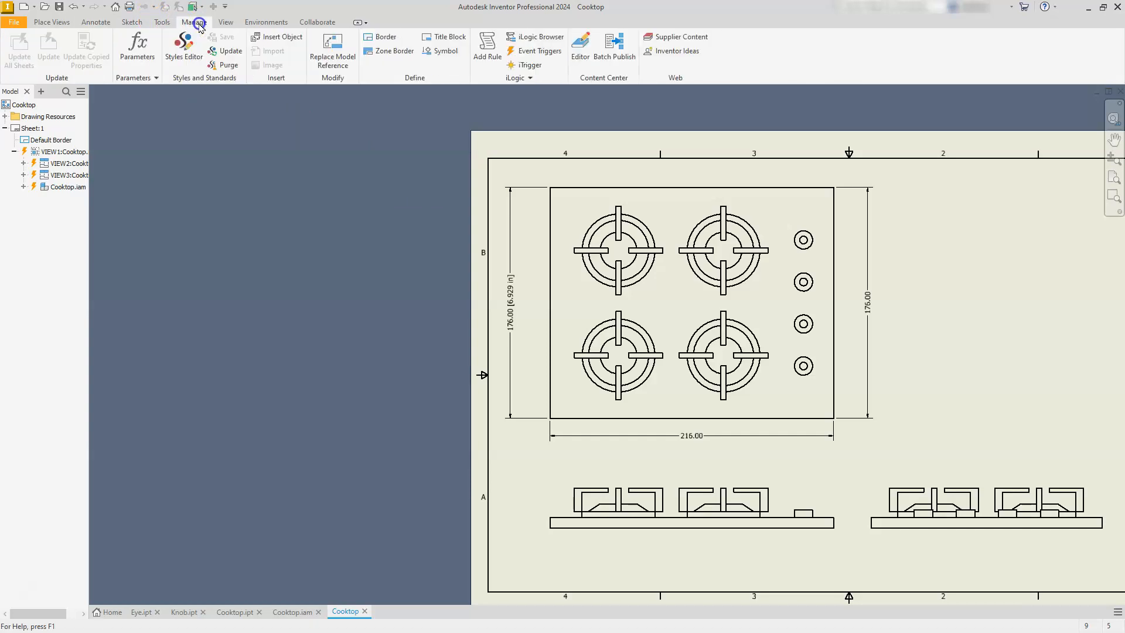
left_click(188, 58)
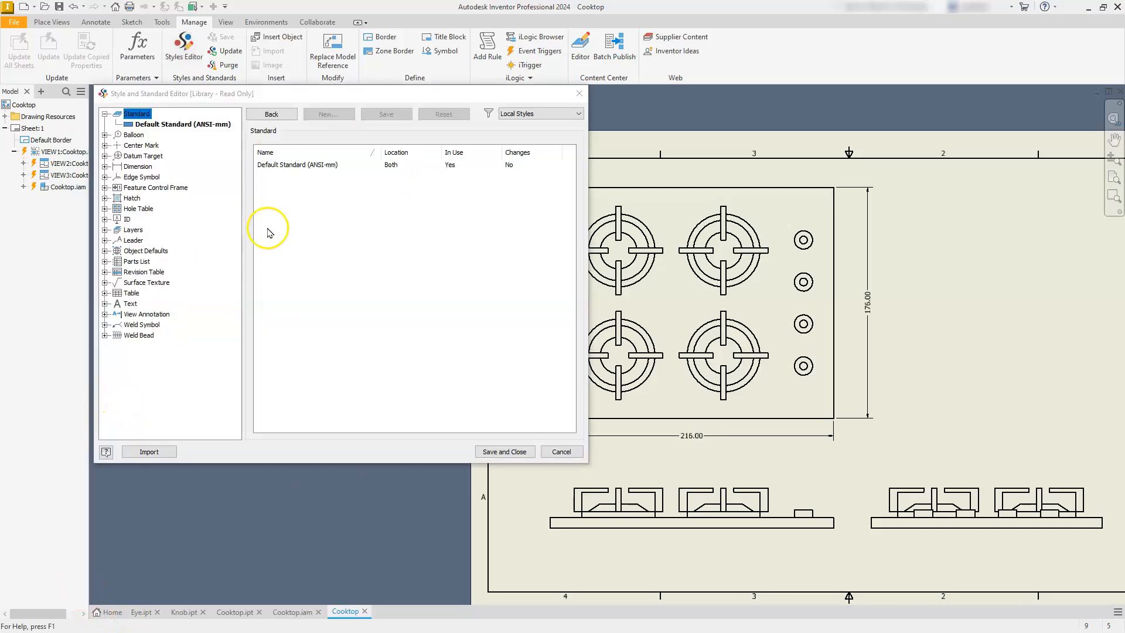
left_click(104, 167)
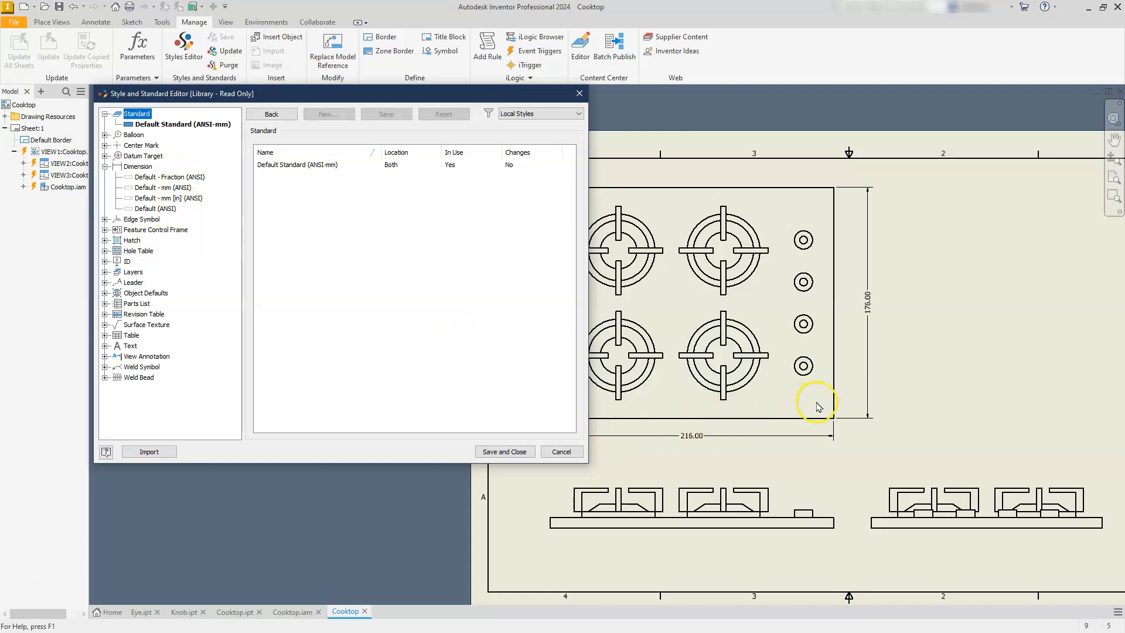
left_click(167, 199)
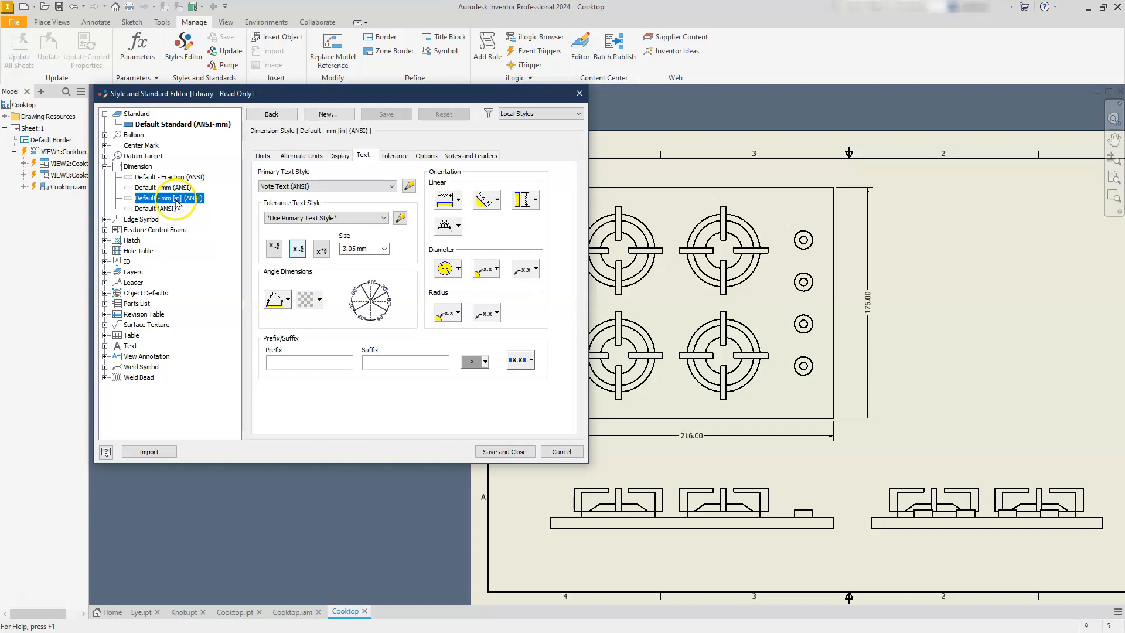
left_click(263, 155)
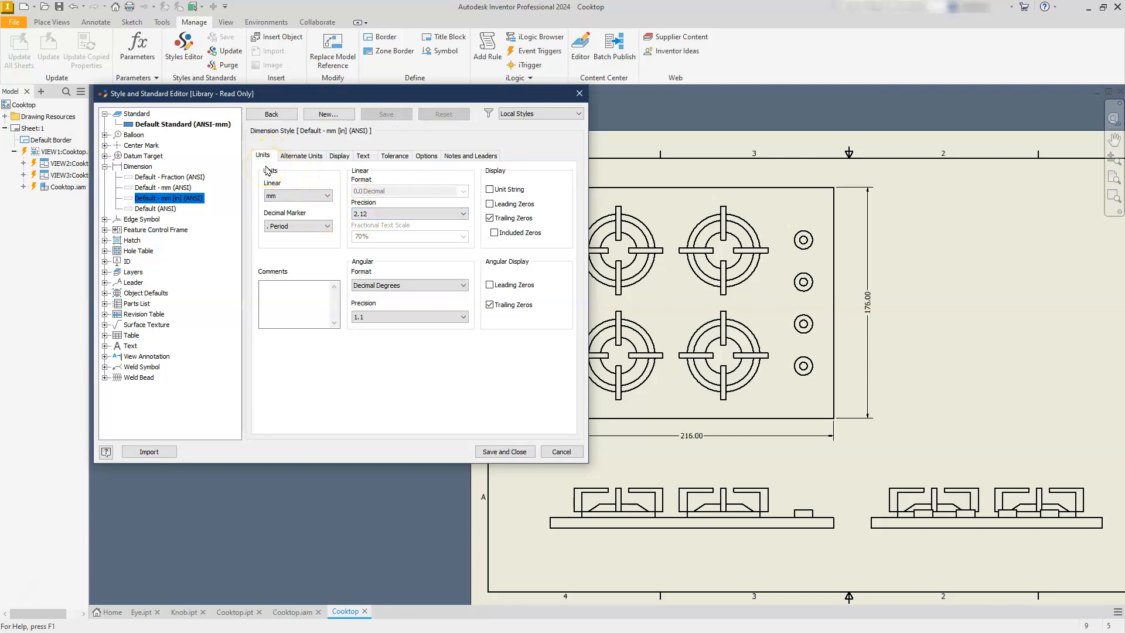
left_click(489, 218)
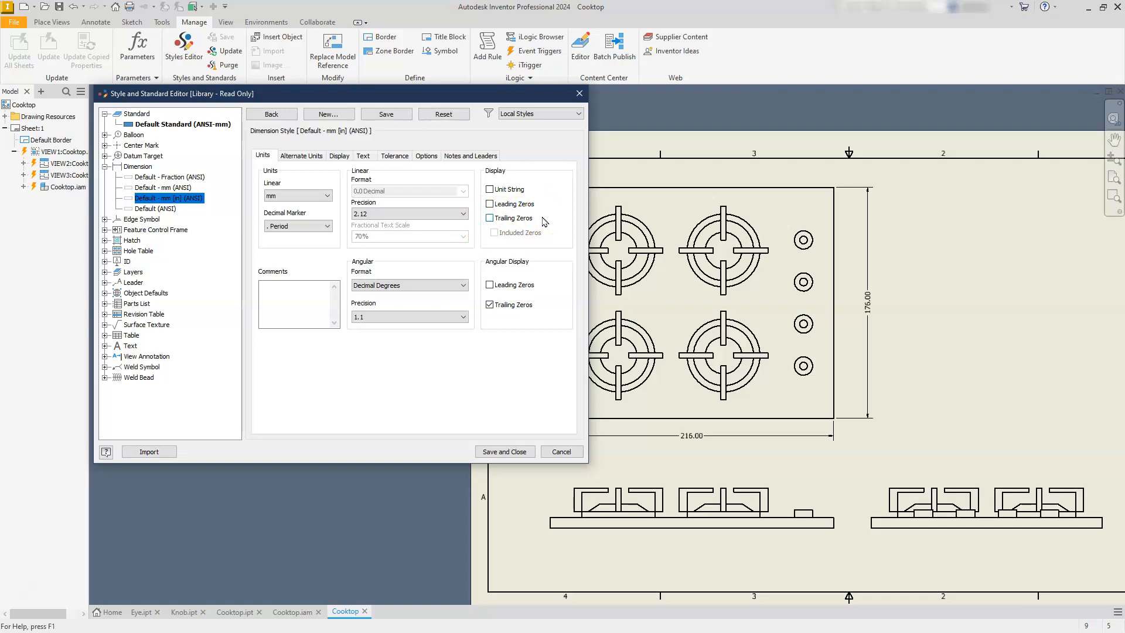
left_click(489, 218)
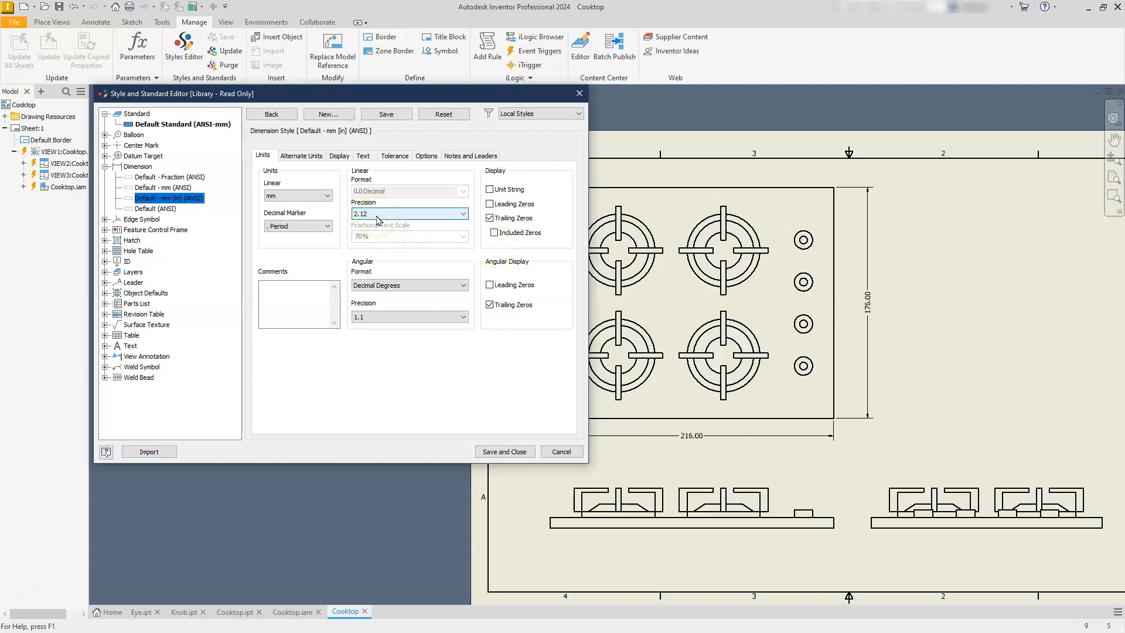
Set the alternate units' linear precision of the Default - mm [in] (ANSI) dimension style to 2.12.
left_click(312, 156)
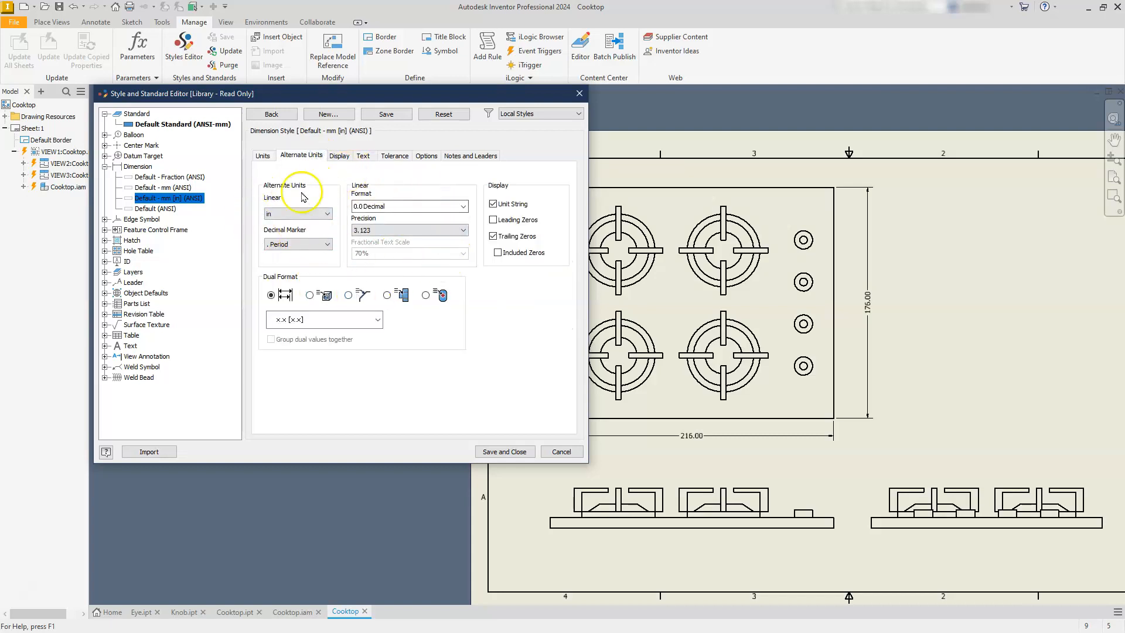
left_click(380, 231)
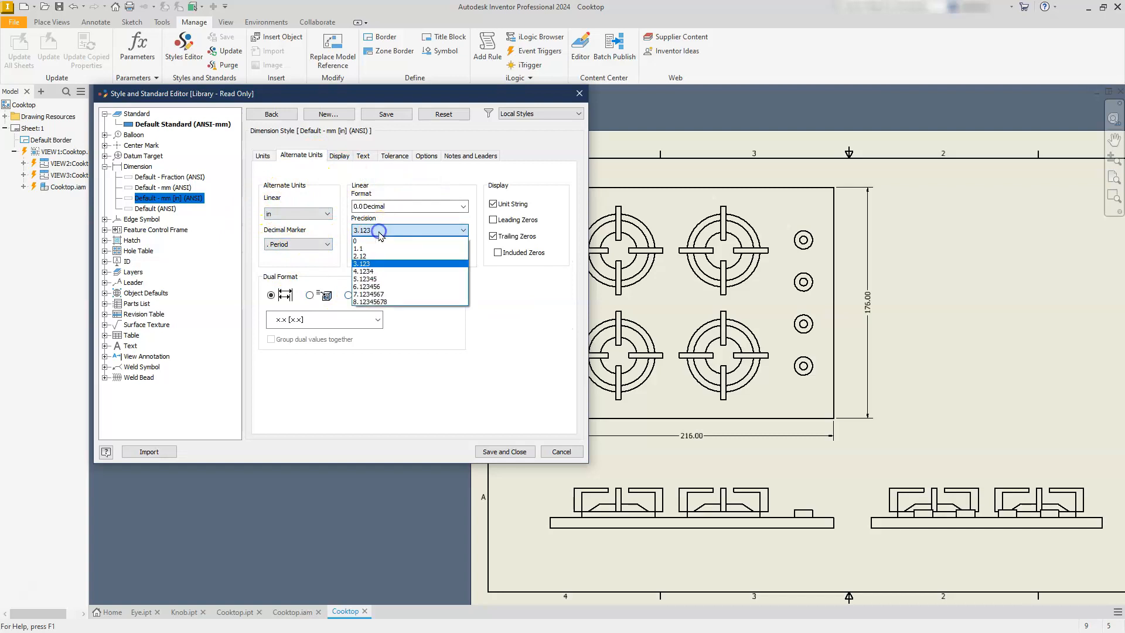
left_click(362, 256)
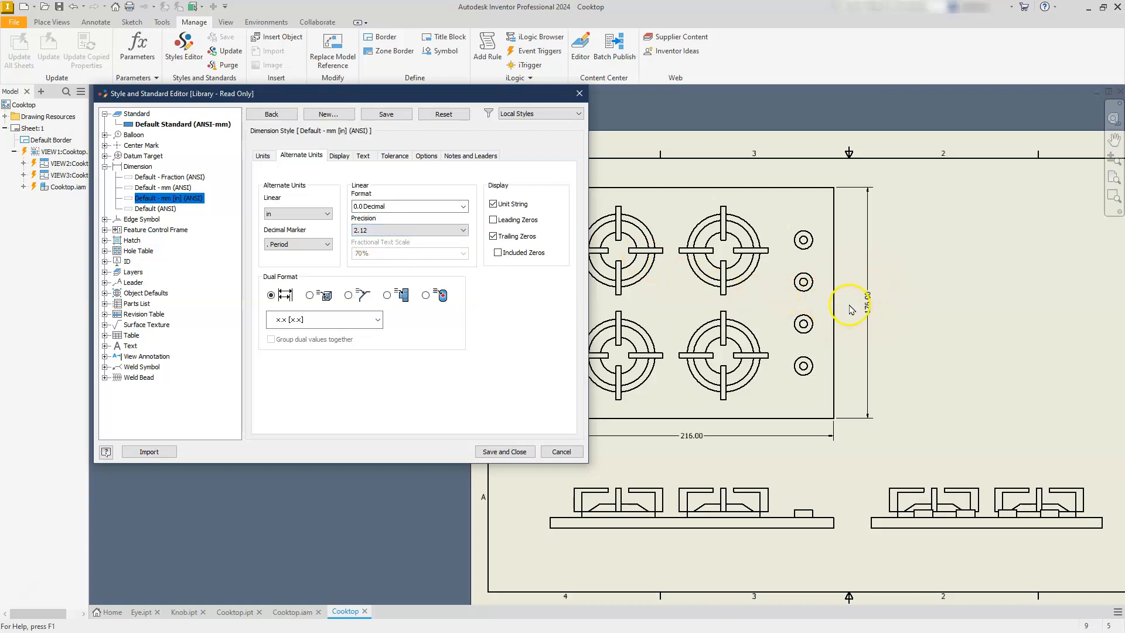
Set the style's vertical dimension text orientation to inline horizontal and save the style changes.
left_click(365, 157)
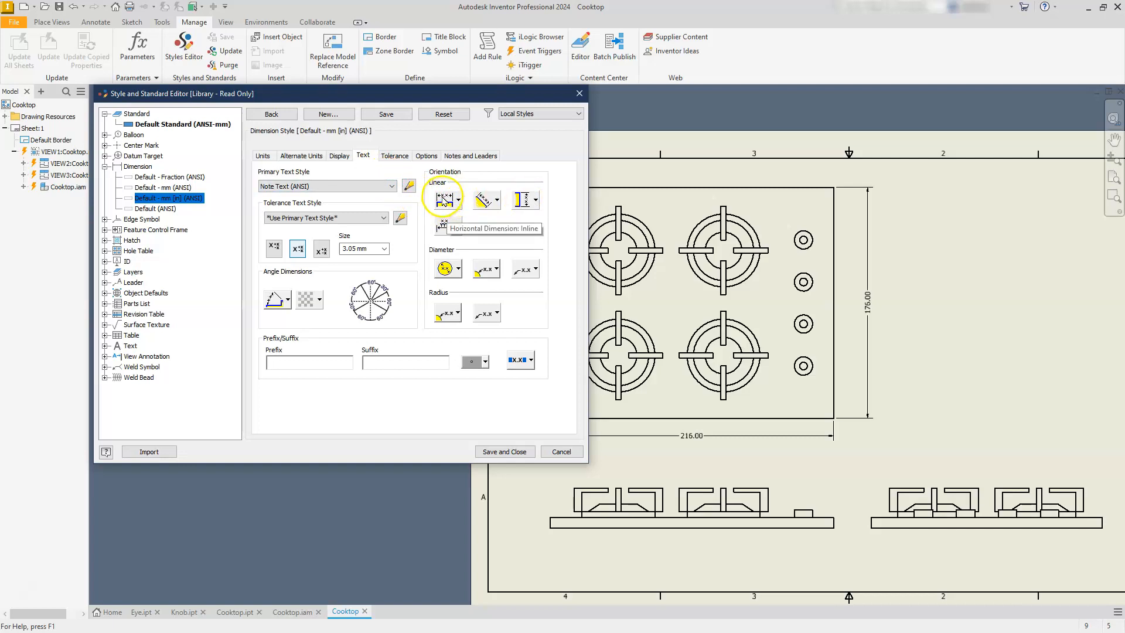
left_click(525, 201)
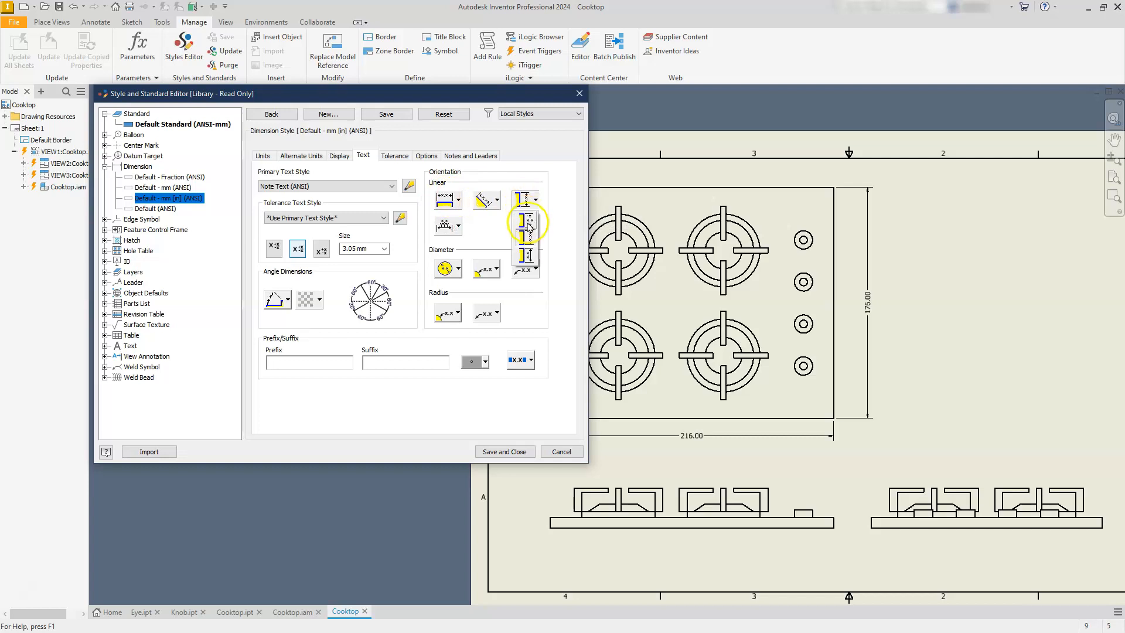
left_click(528, 224)
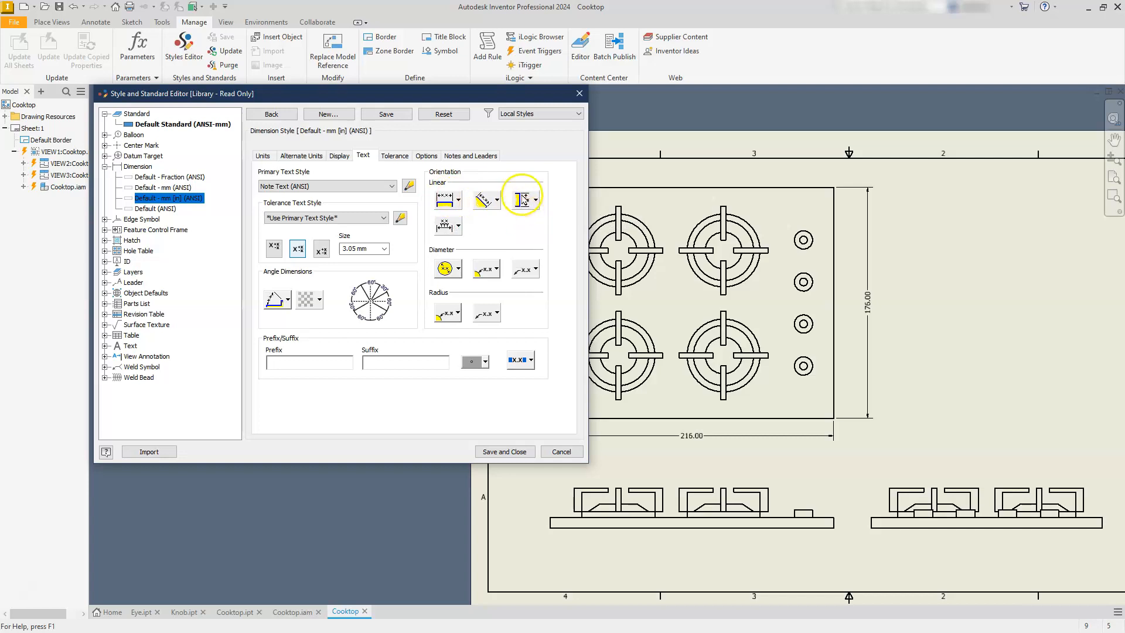
left_click(501, 452)
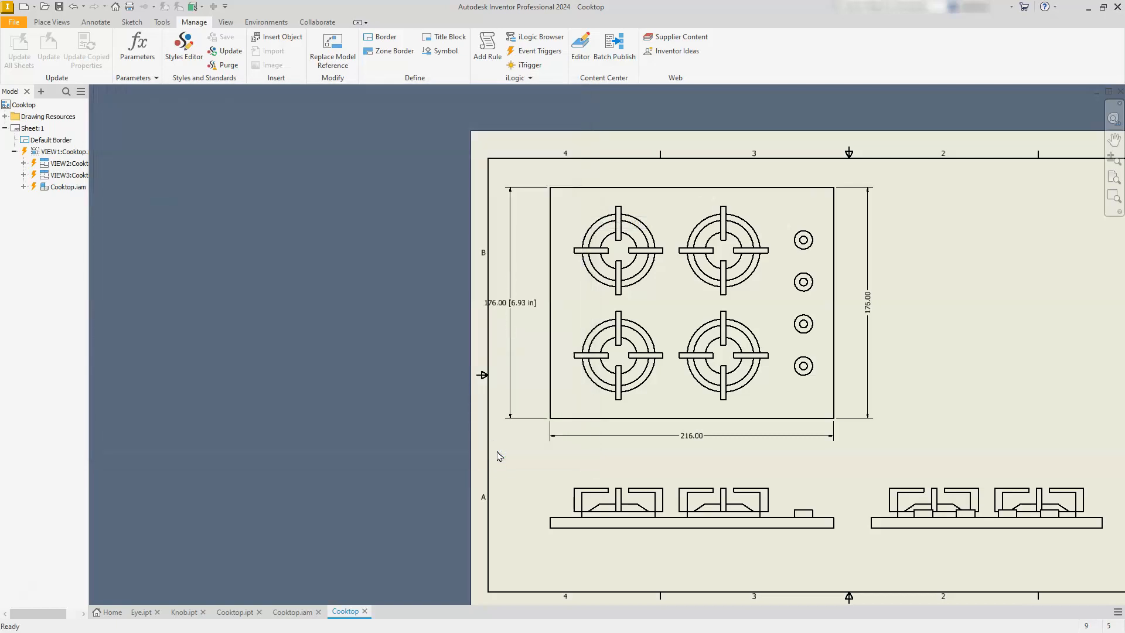
left_click(708, 433)
left_click(91, 25)
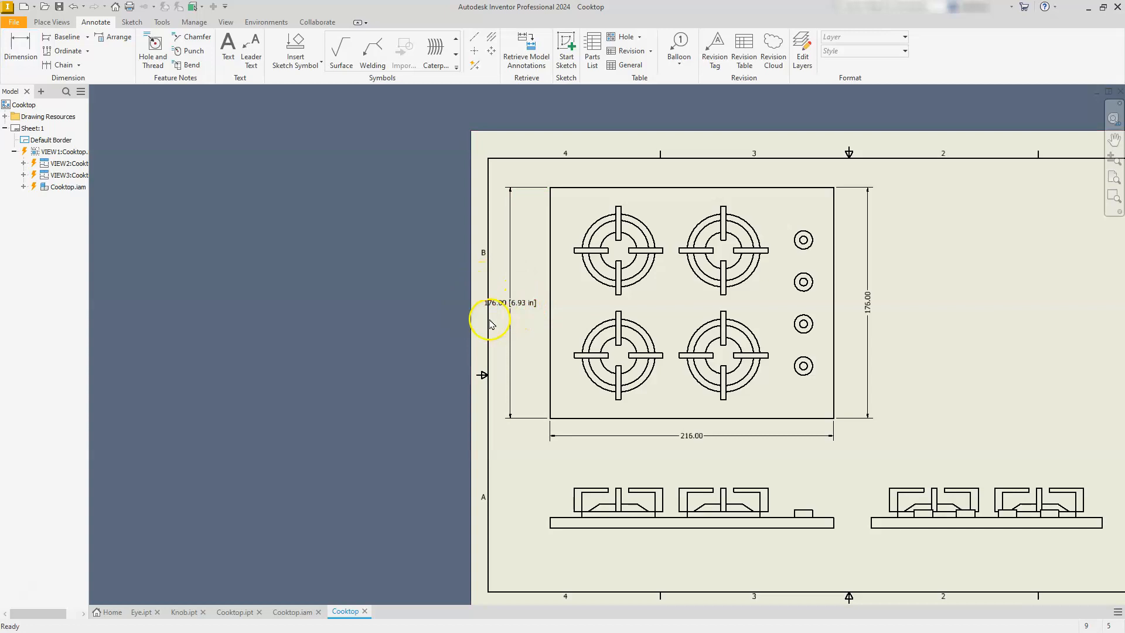
left_click(521, 308)
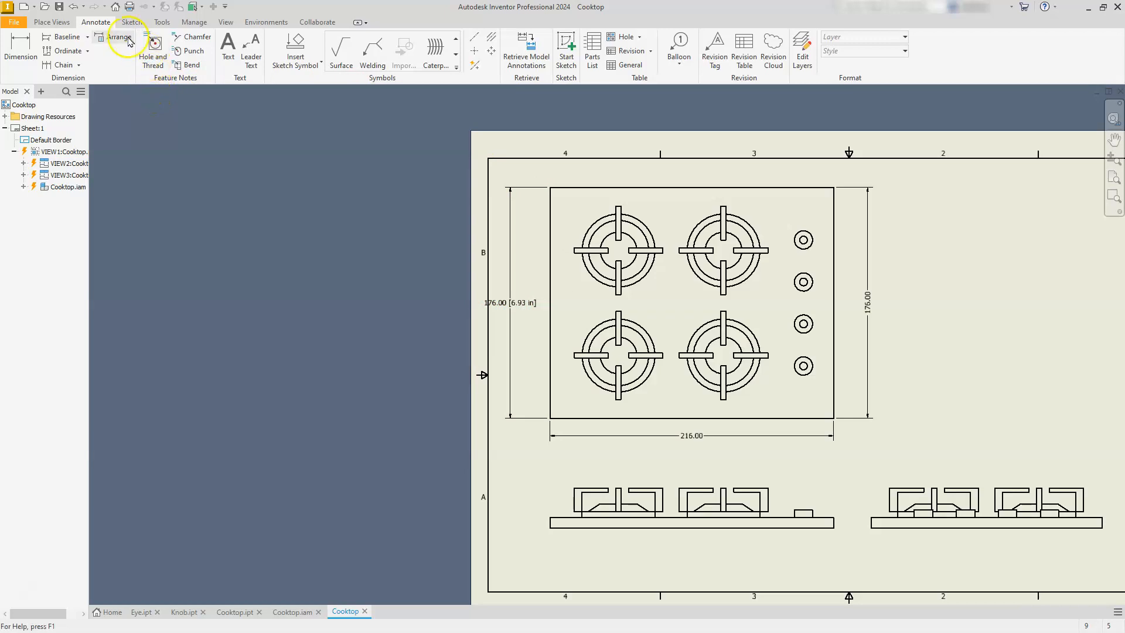
left_click(160, 23)
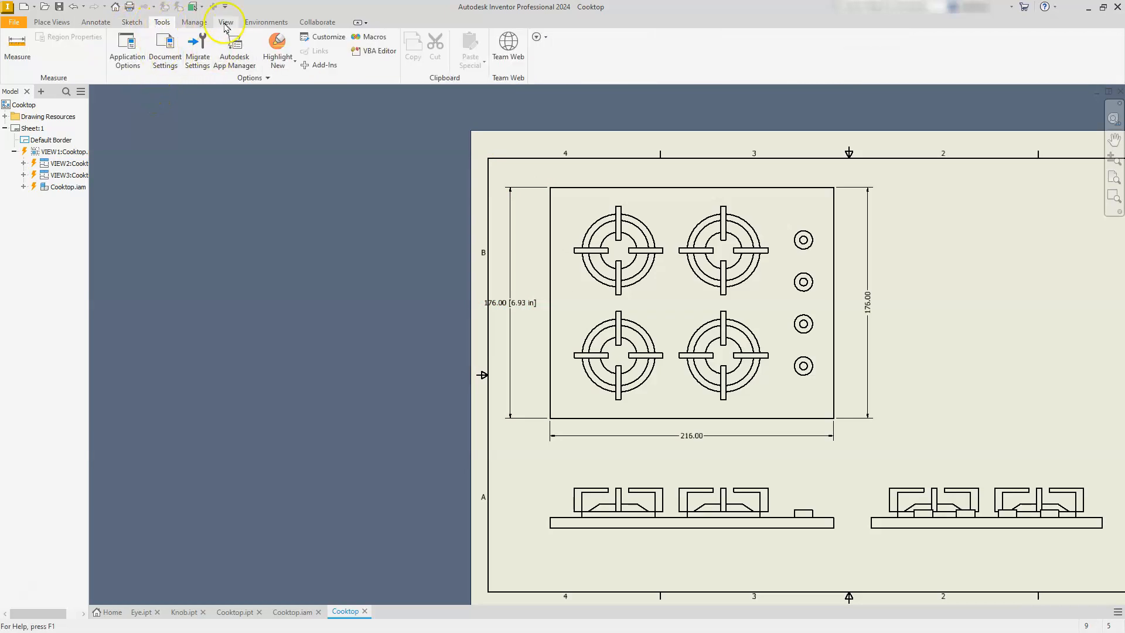
Set the Default - mm [in] (ANSI) style's dual format to stack the bracketed alternate value beneath the primary value, and save the style.
left_click(195, 23)
left_click(183, 46)
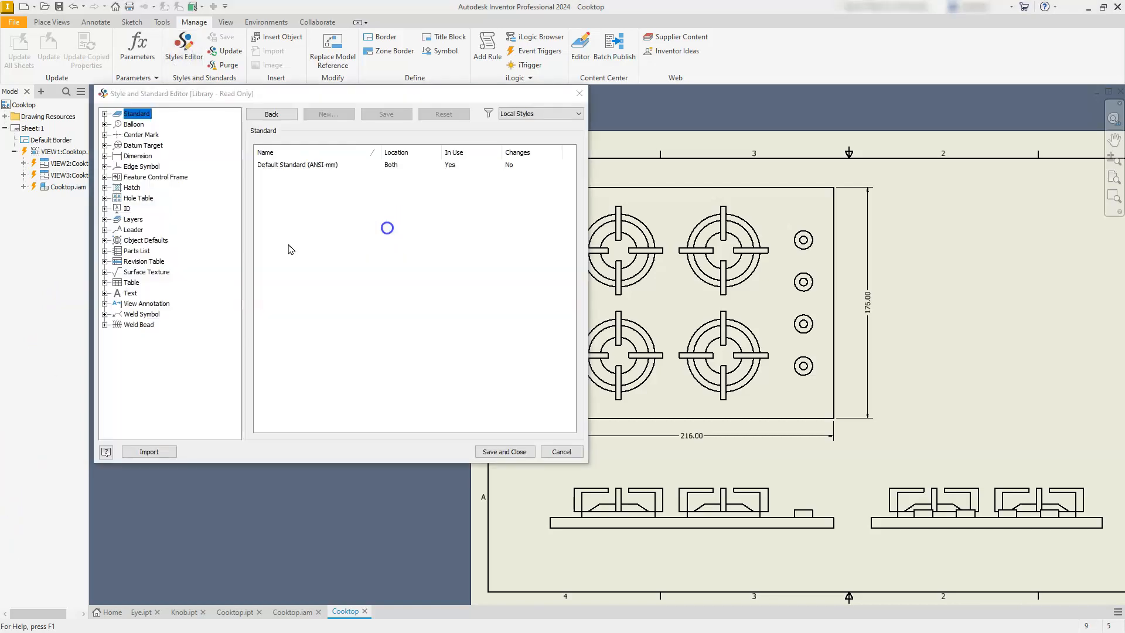
left_click(103, 155)
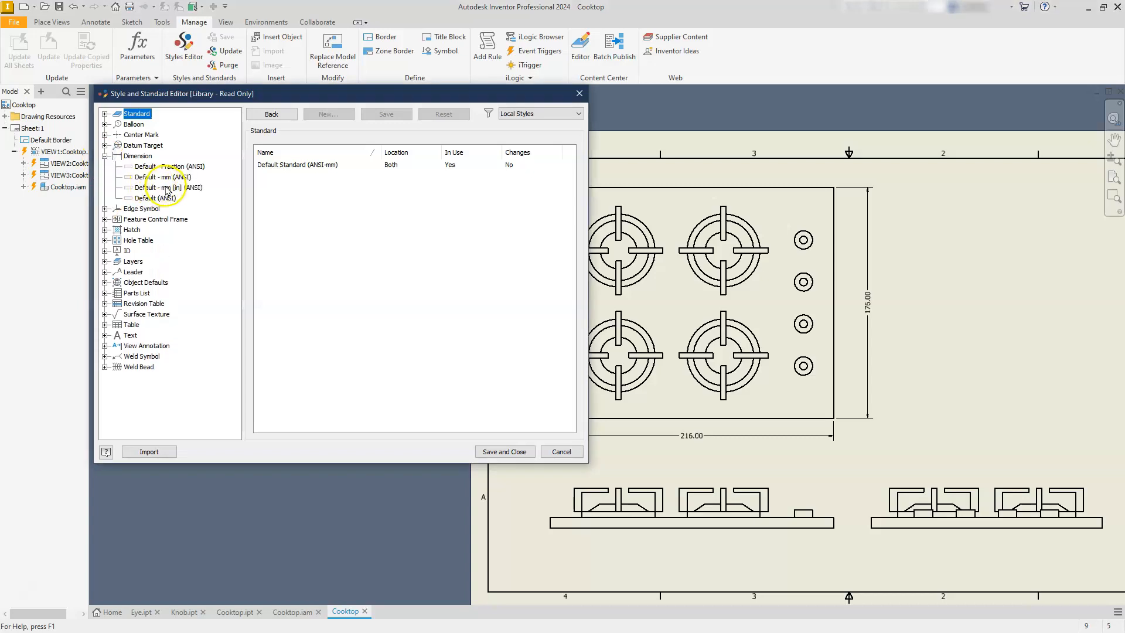
left_click(166, 188)
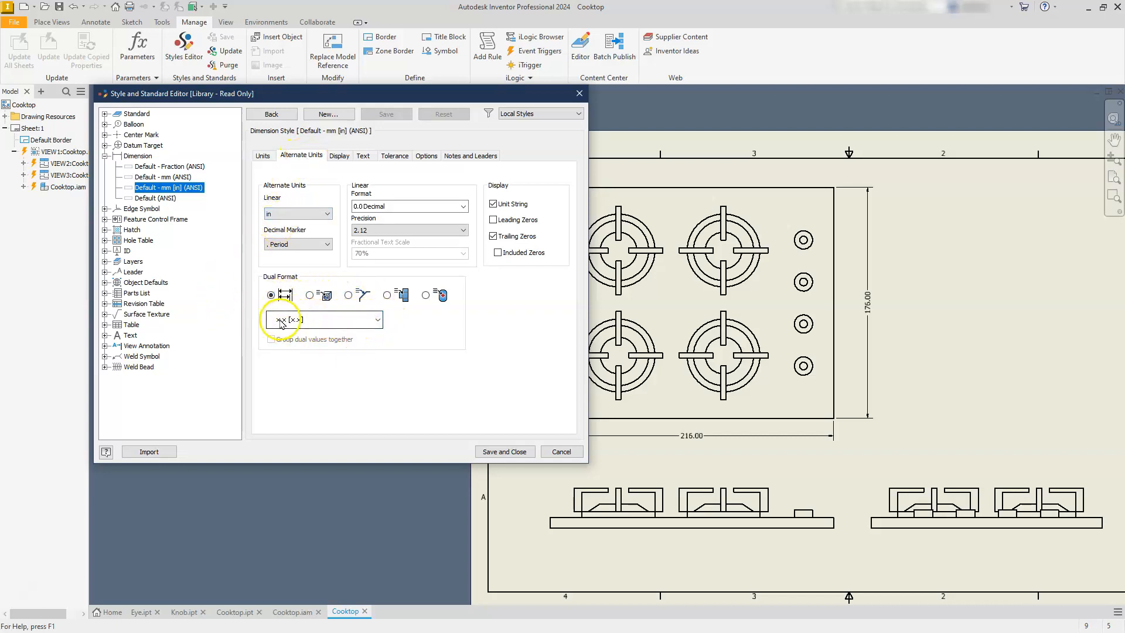
left_click(378, 320)
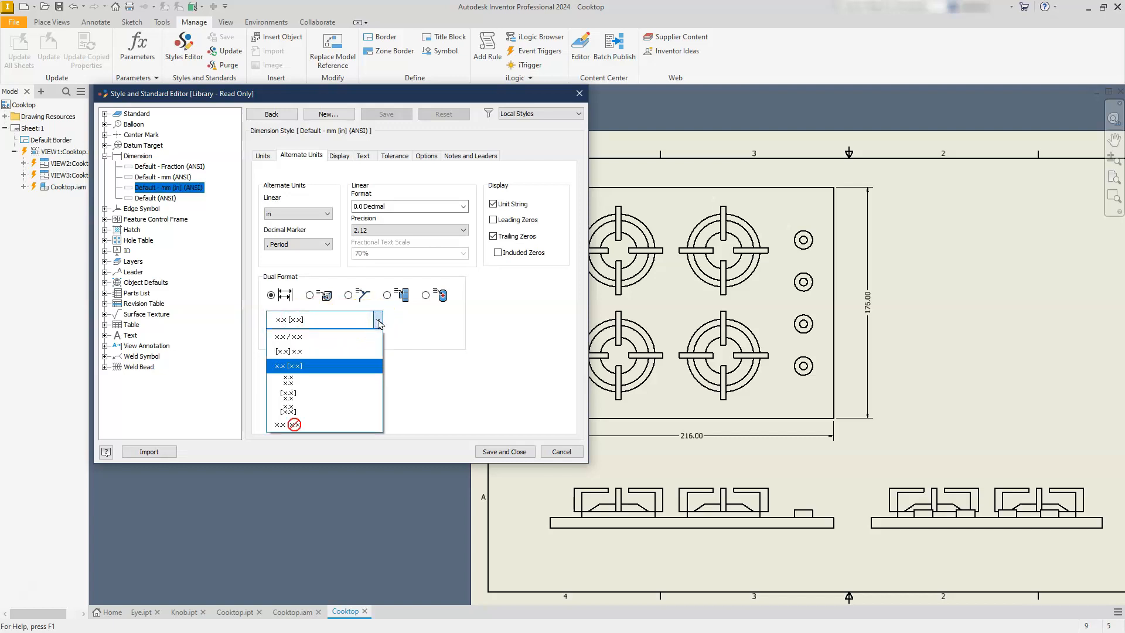
left_click(291, 411)
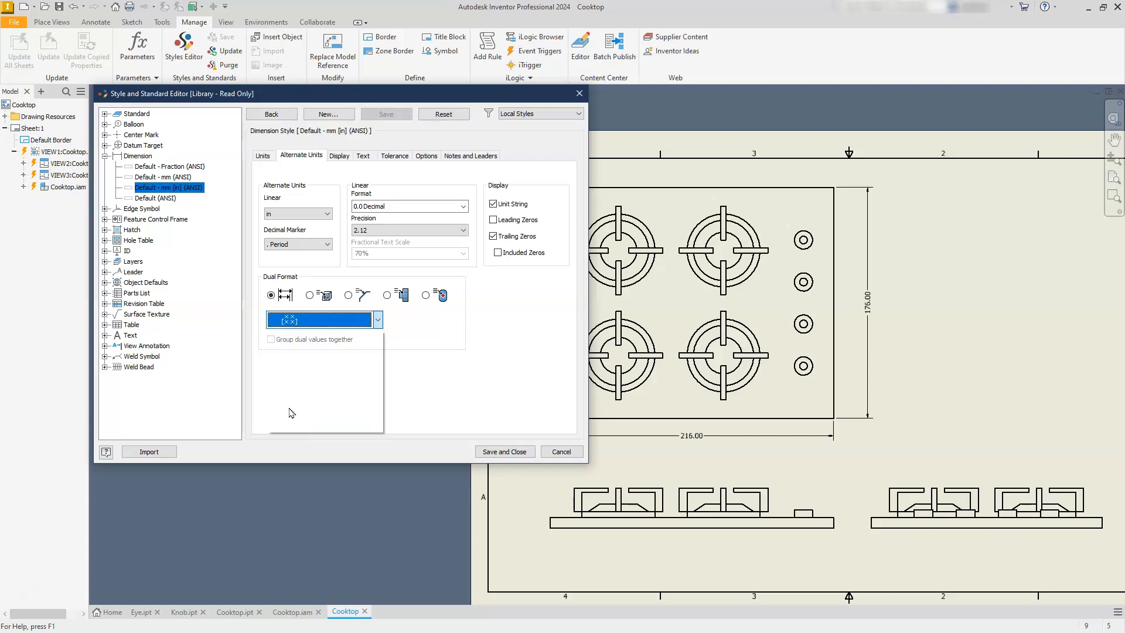
left_click(505, 451)
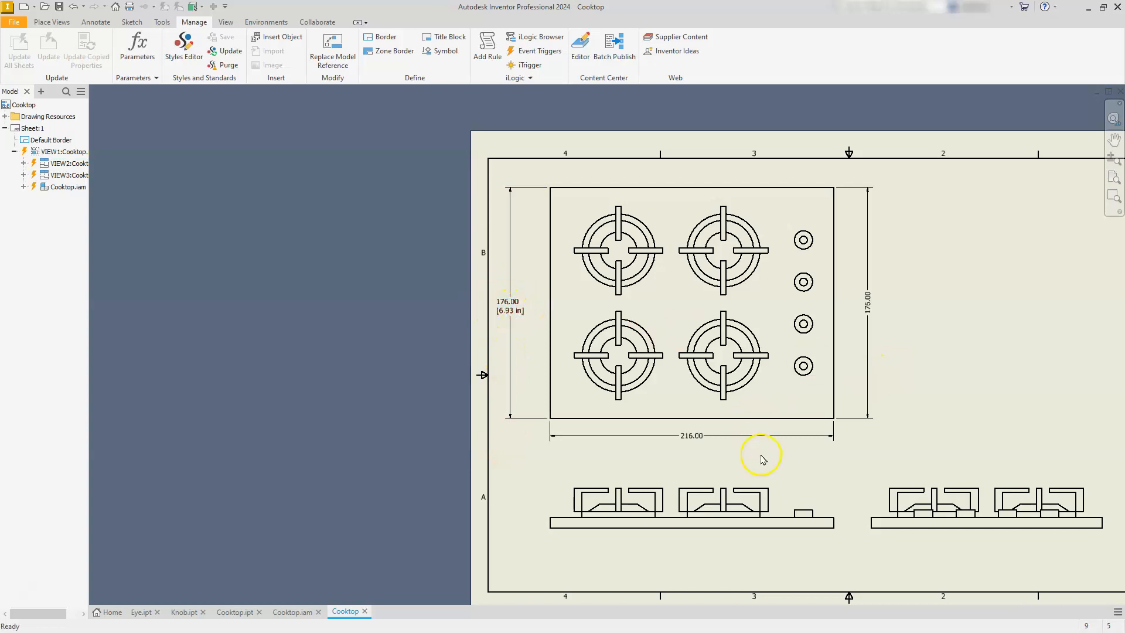
Delete the dimensions below and to the right of the plate in the top view.
key("Delete")
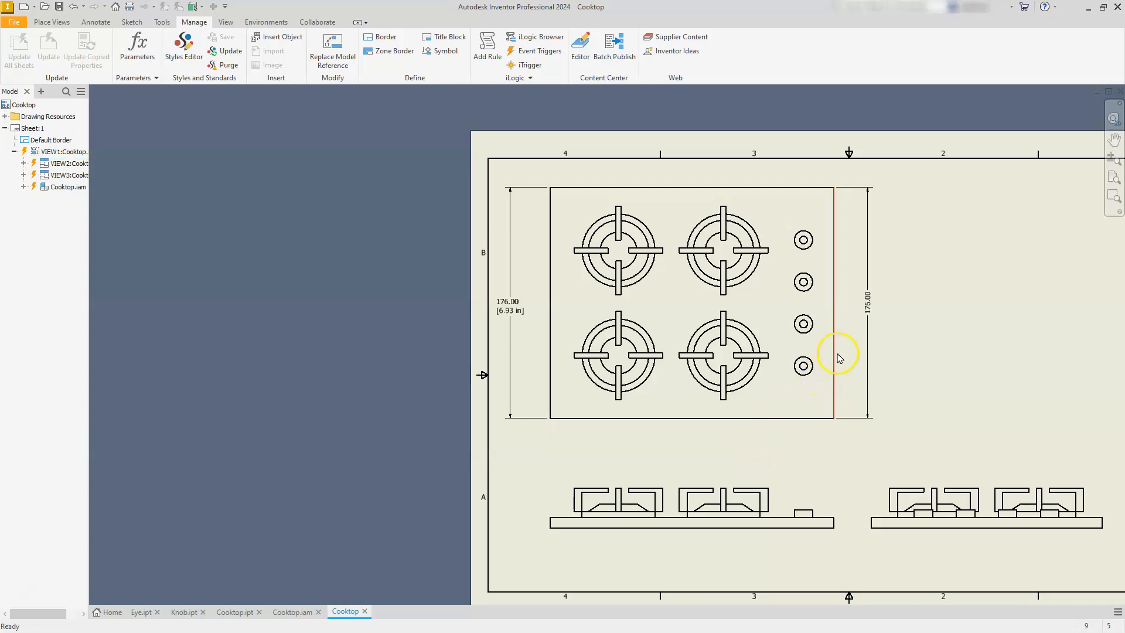
left_click(867, 300)
key("Delete")
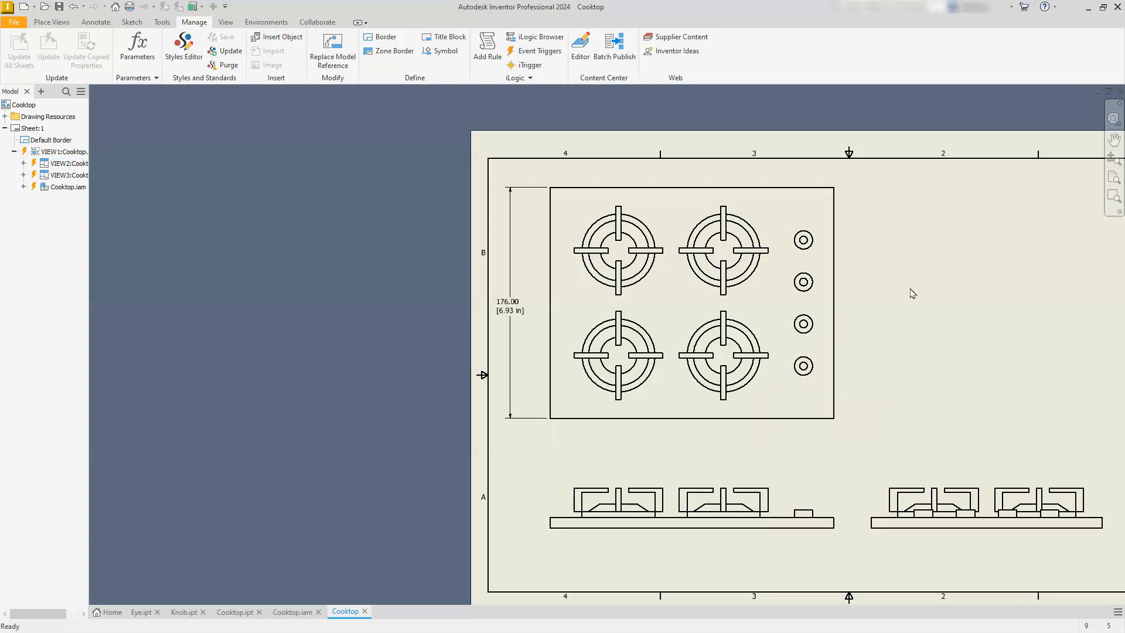
Dimension the plate's top edge in the top view with the Default - mm [in] (ANSI) style, placing it just above the plate.
left_click(92, 22)
left_click(20, 46)
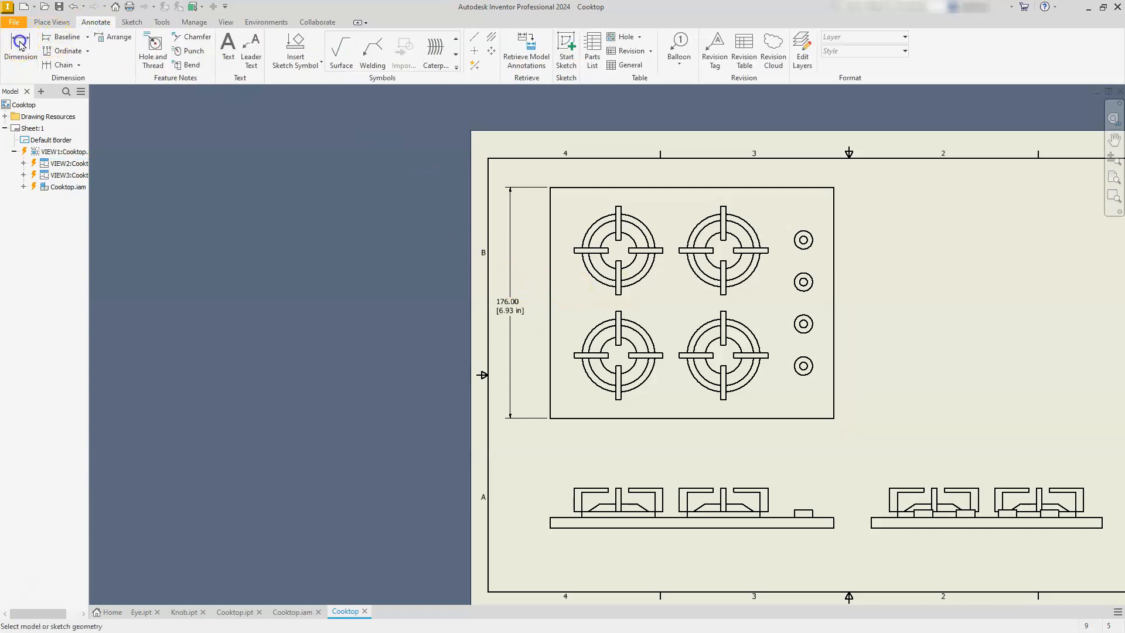
left_click(611, 188)
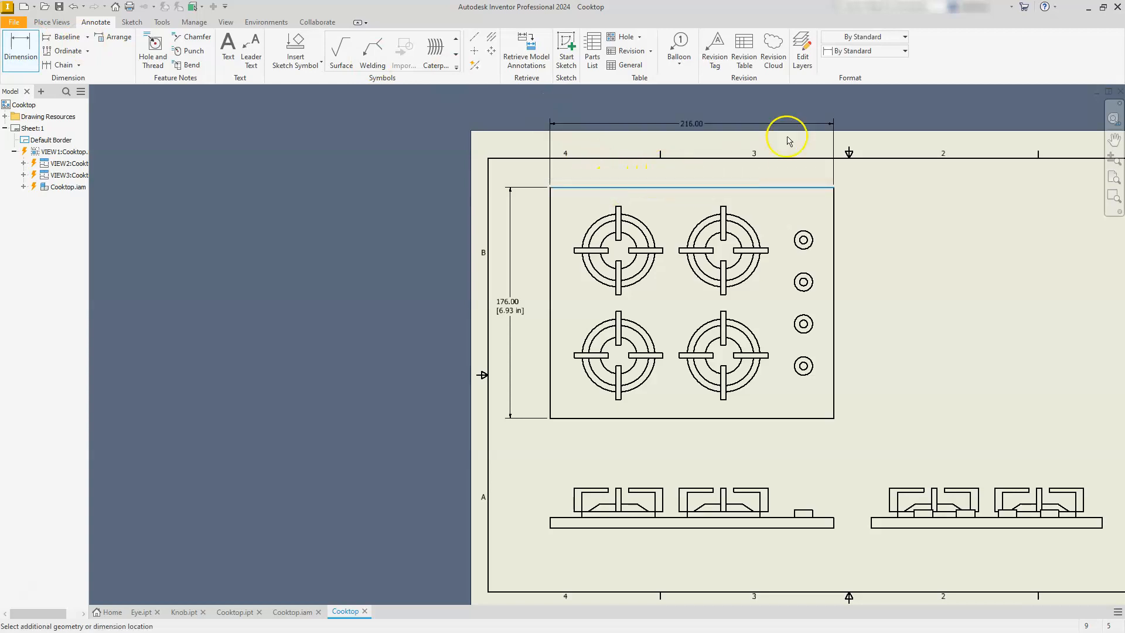
left_click(905, 51)
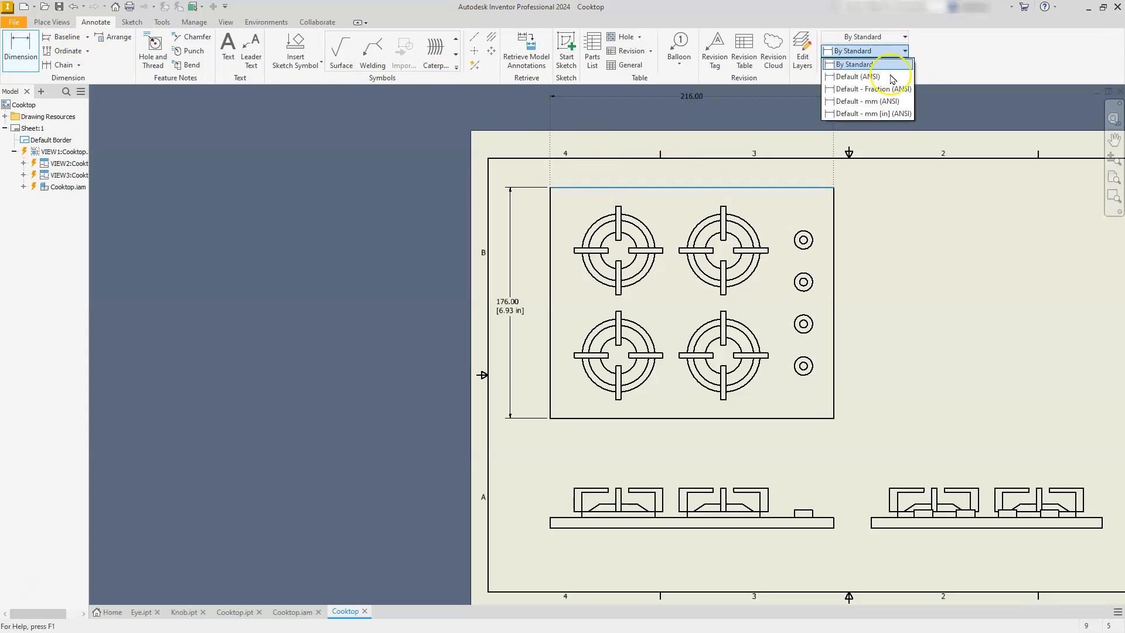
left_click(882, 113)
left_click(752, 173)
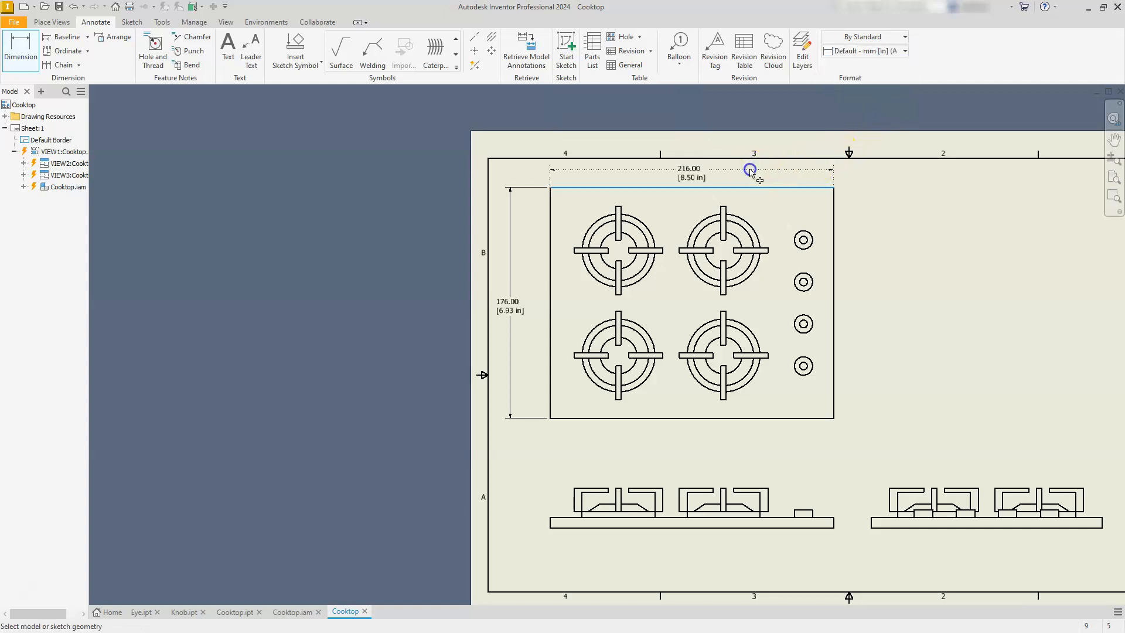
Add a bisector centerline between the outer vertical edges of the front view's left burner grate and extend its lower end into the plate.
middle_click_drag(792, 439, 812, 348)
scroll(604, 426, "up", 5)
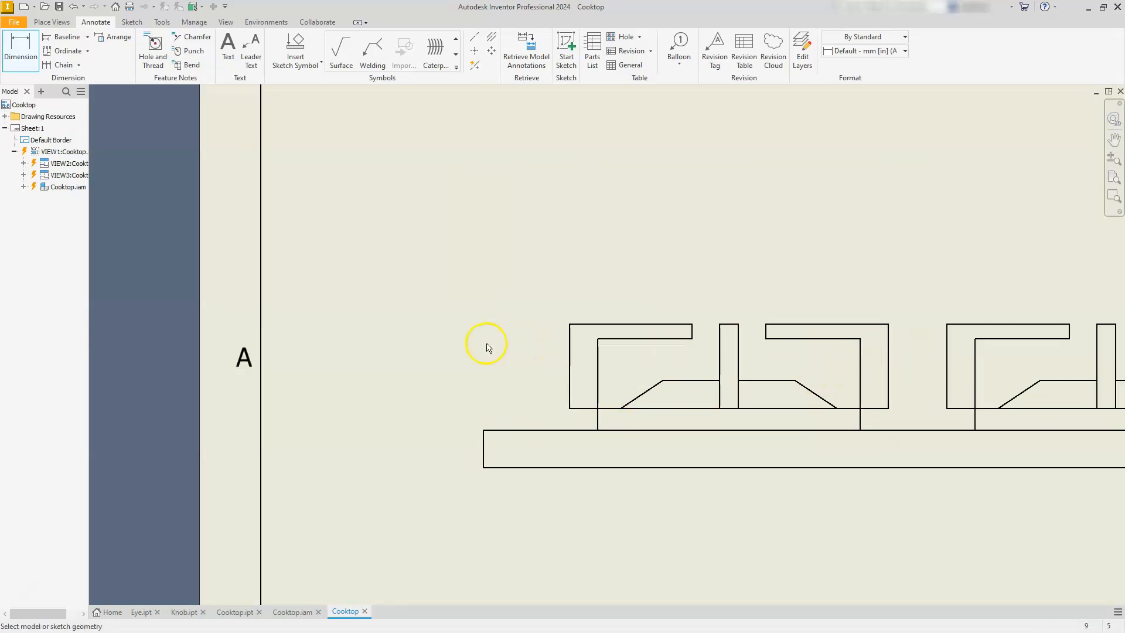
left_click(491, 38)
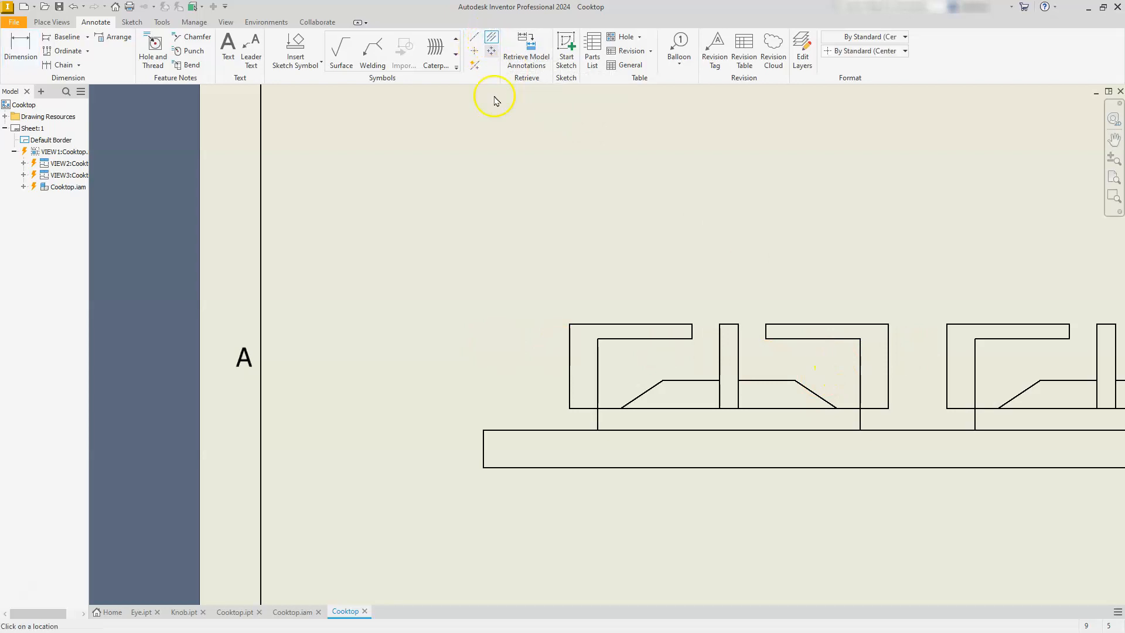
left_click(568, 384)
left_click(887, 391)
key("Escape")
left_click(725, 472)
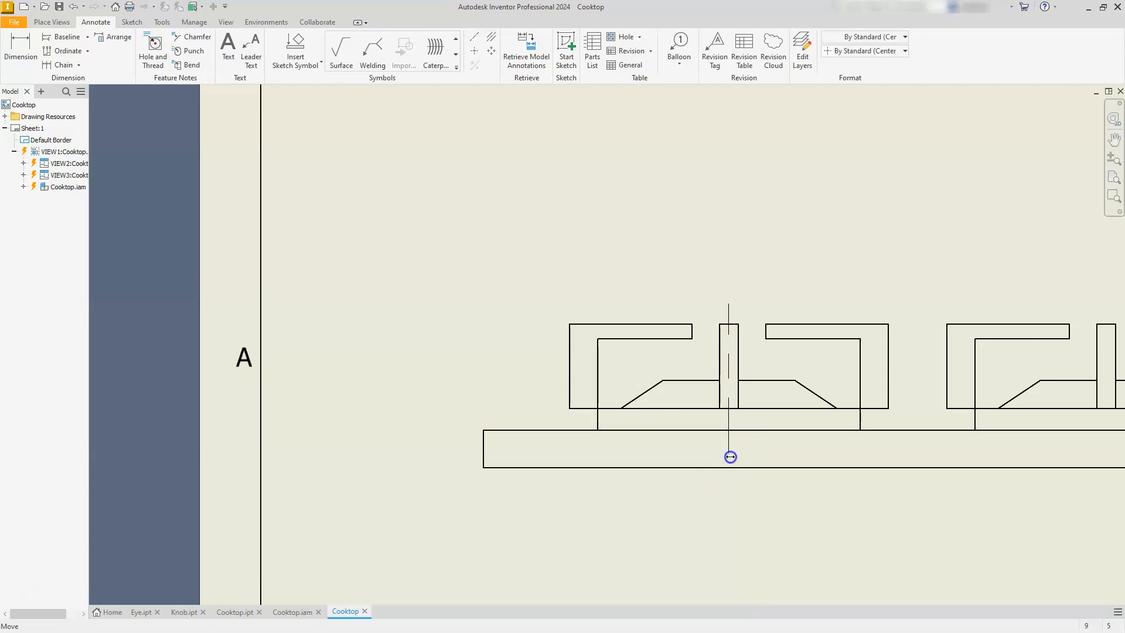
Add a bisector centerline between the outer vertical edges of the second burner grate in the front view.
scroll(728, 452, "down", 3)
scroll(709, 447, "up", 2)
left_click(732, 394)
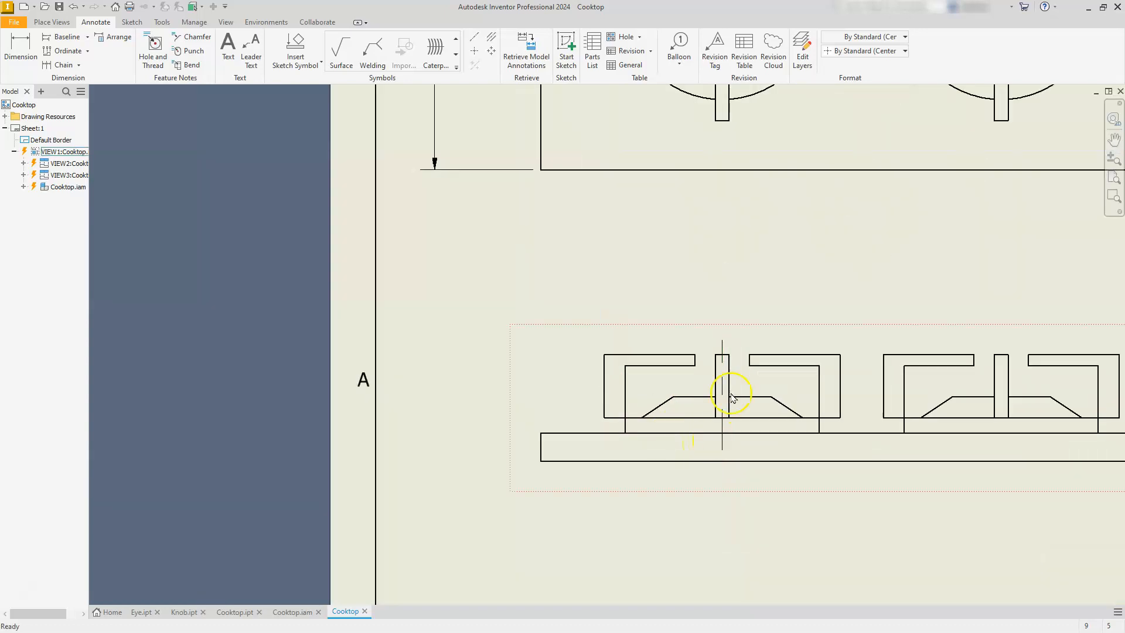
left_click(490, 39)
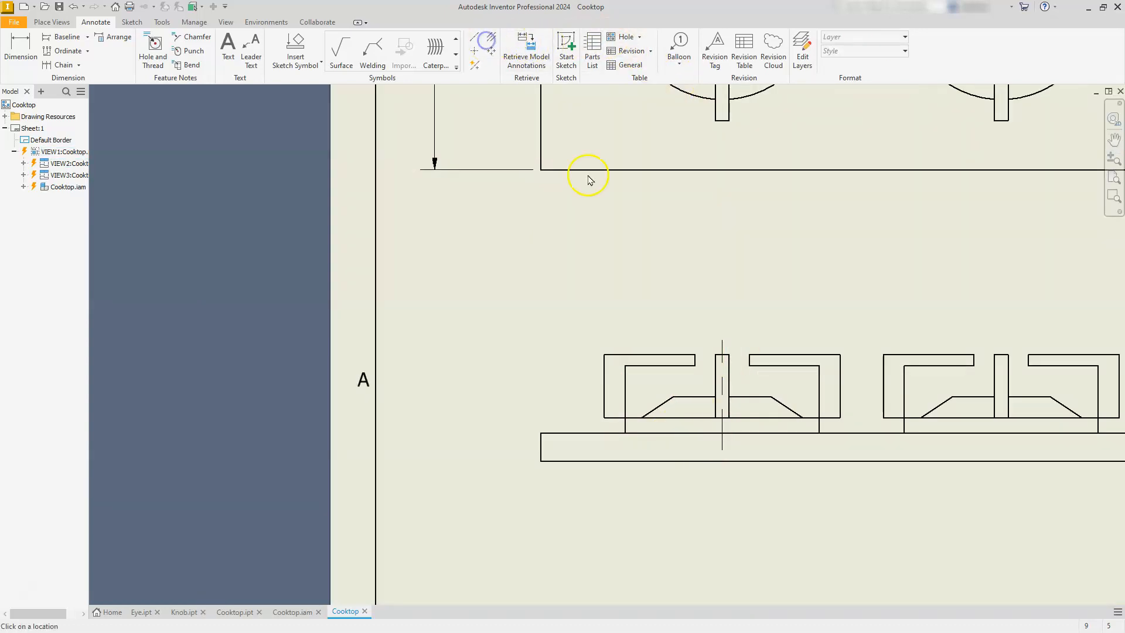
left_click(883, 396)
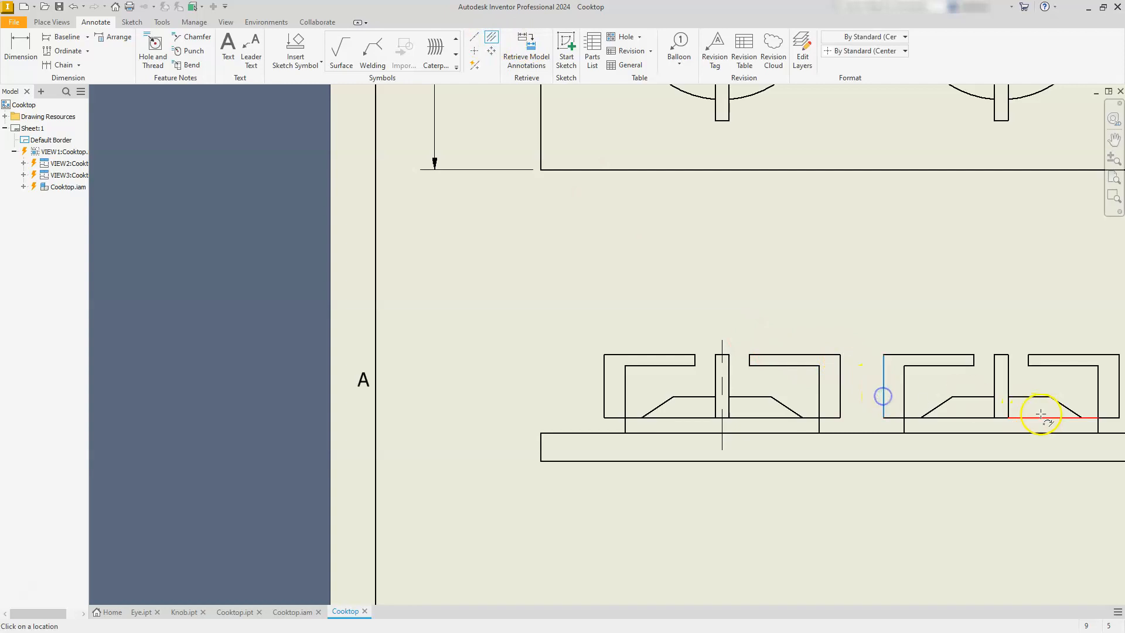
left_click(1118, 400)
middle_click_drag(922, 389, 767, 382)
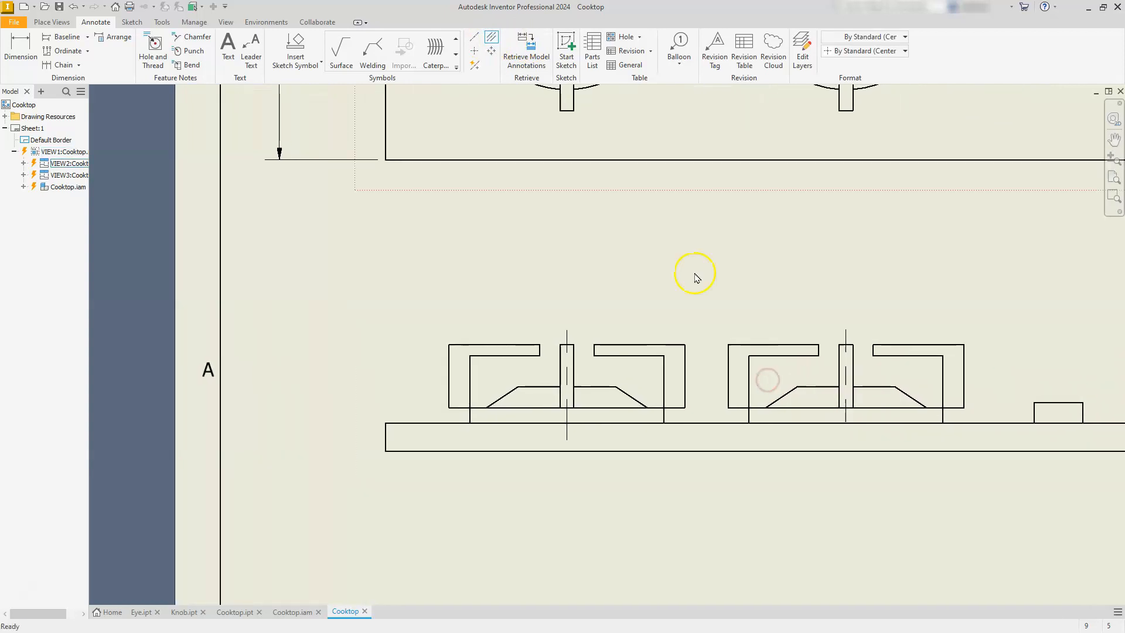
Dimension from the plate's upper-left corner to the left burner centerline with the Default - mm [in] (ANSI) style, placing it above the front view.
left_click(9, 44)
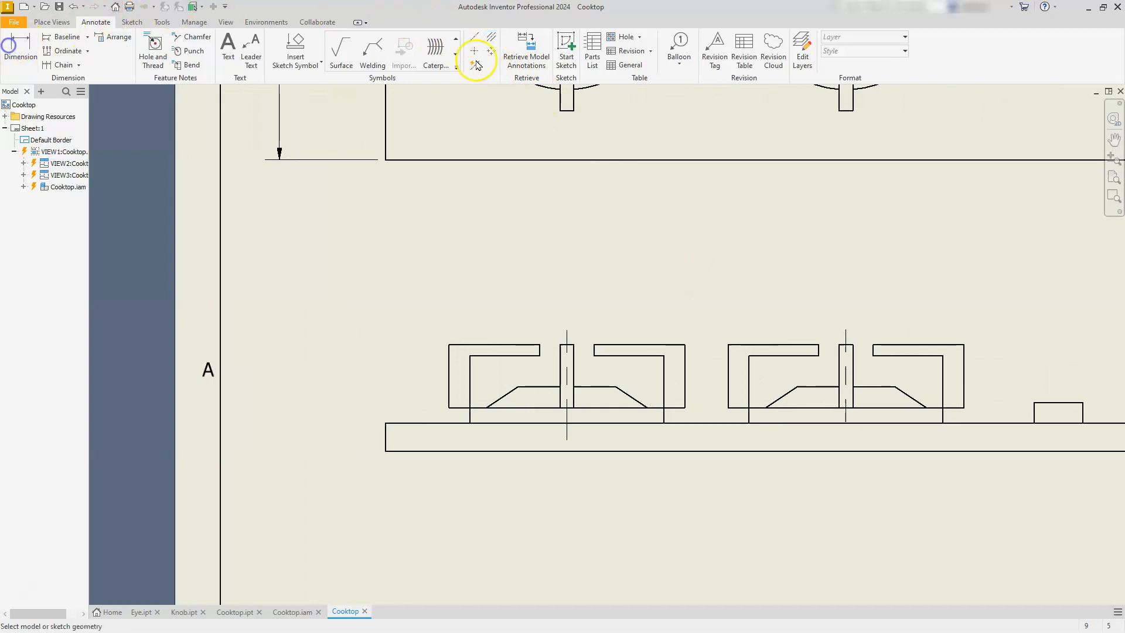
left_click(855, 51)
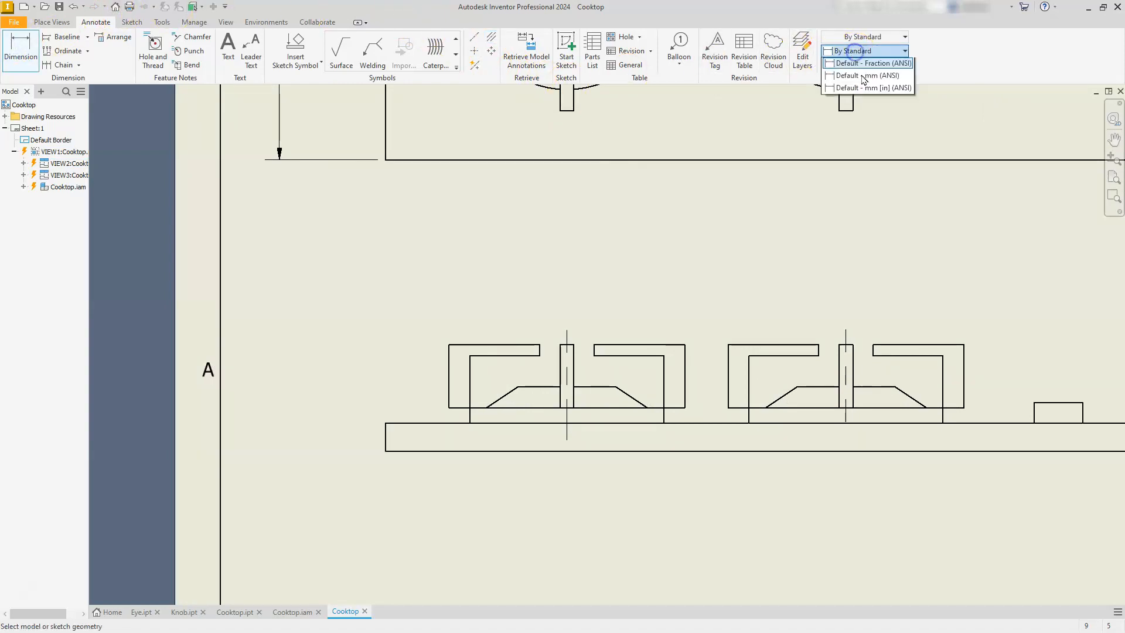
left_click(884, 114)
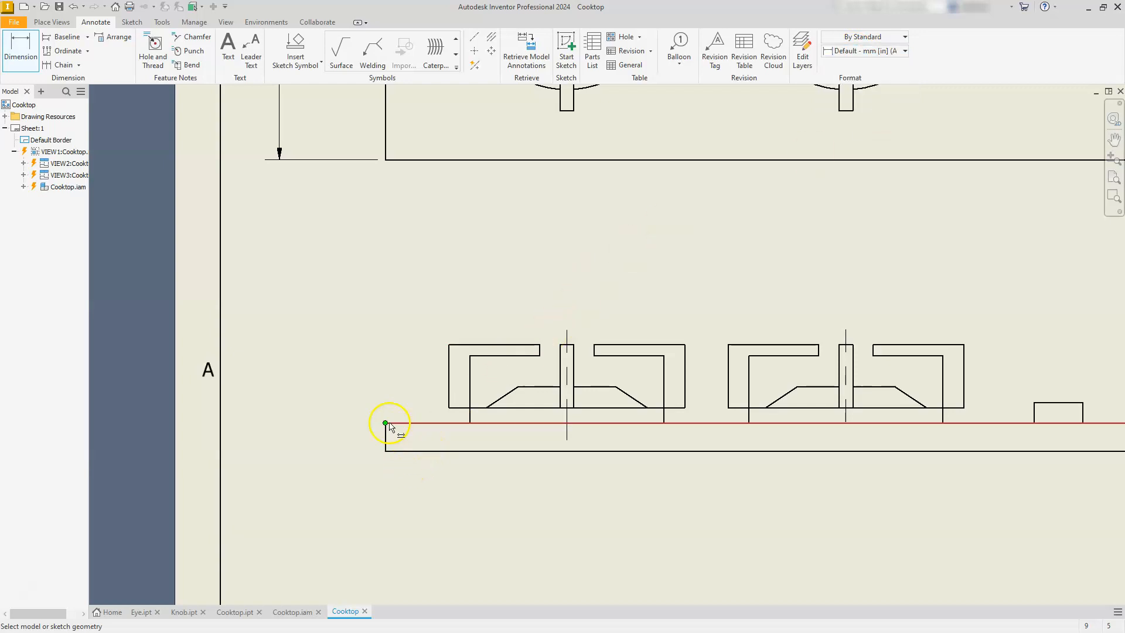
left_click(386, 420)
left_click(567, 337)
left_click(507, 264)
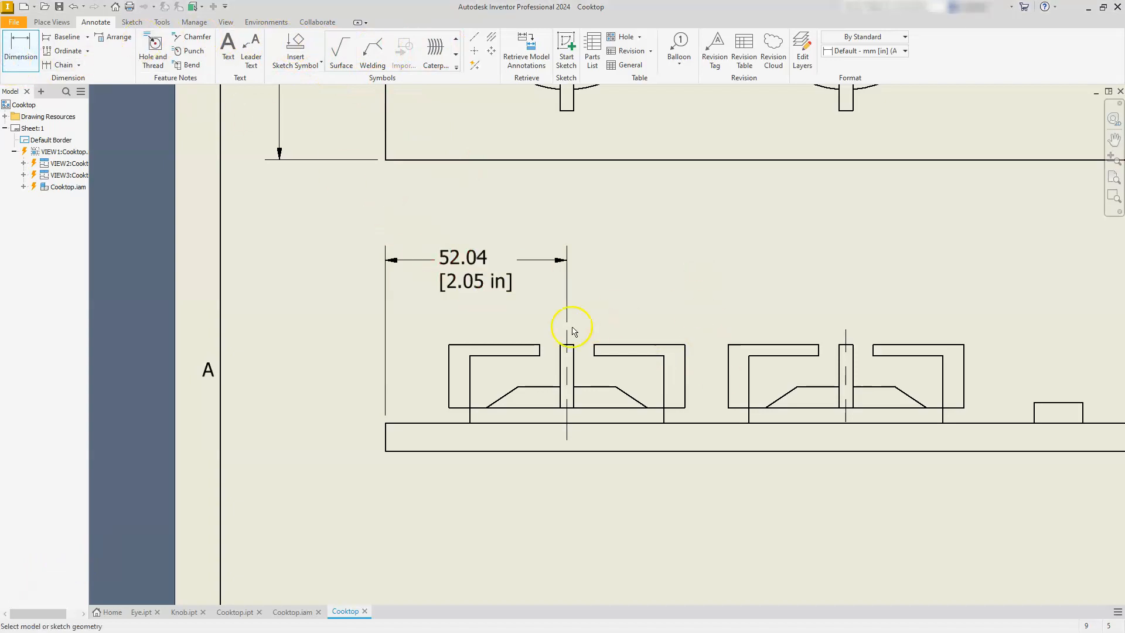
Dimension between the two burner centerlines in the front view with the Default - mm [in] (ANSI) style, in line with the existing dimension.
left_click(567, 338)
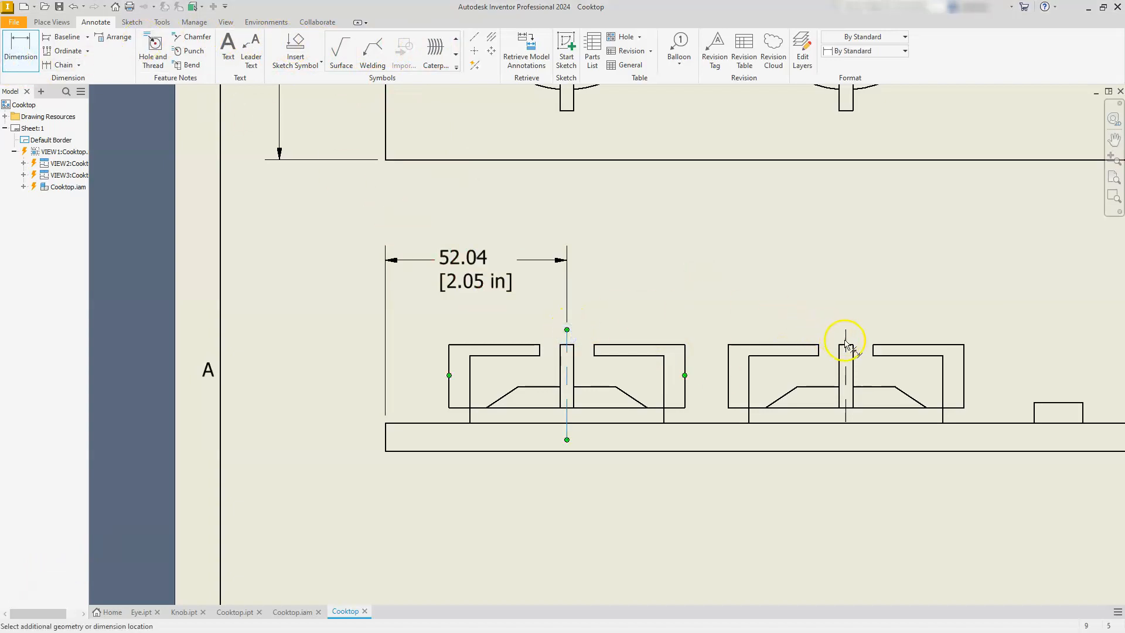
left_click(849, 341)
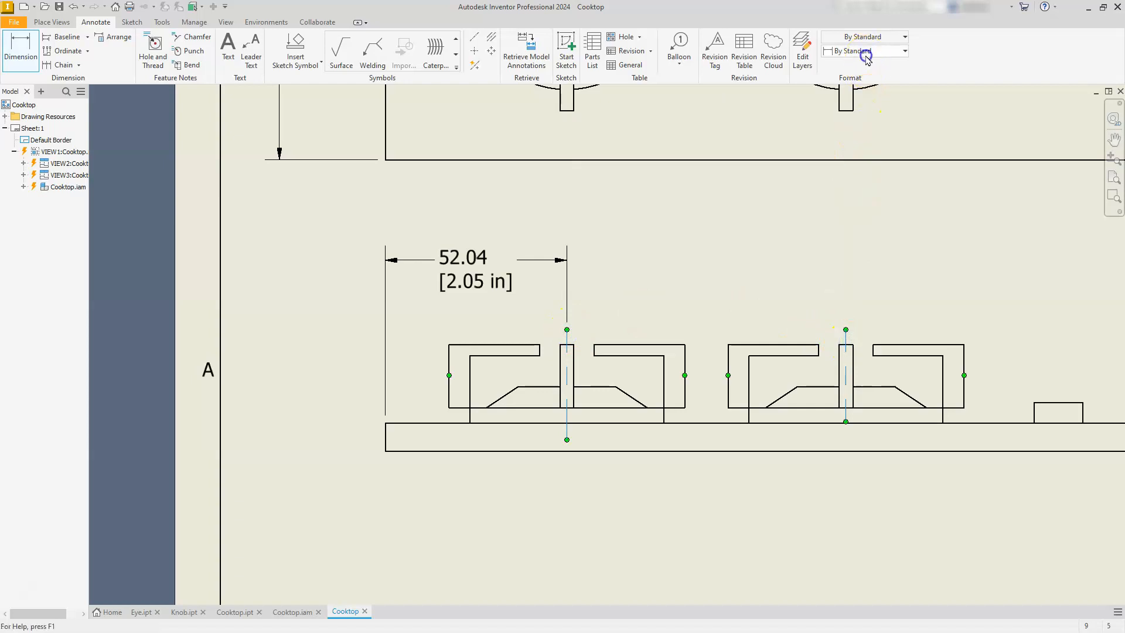
left_click(863, 51)
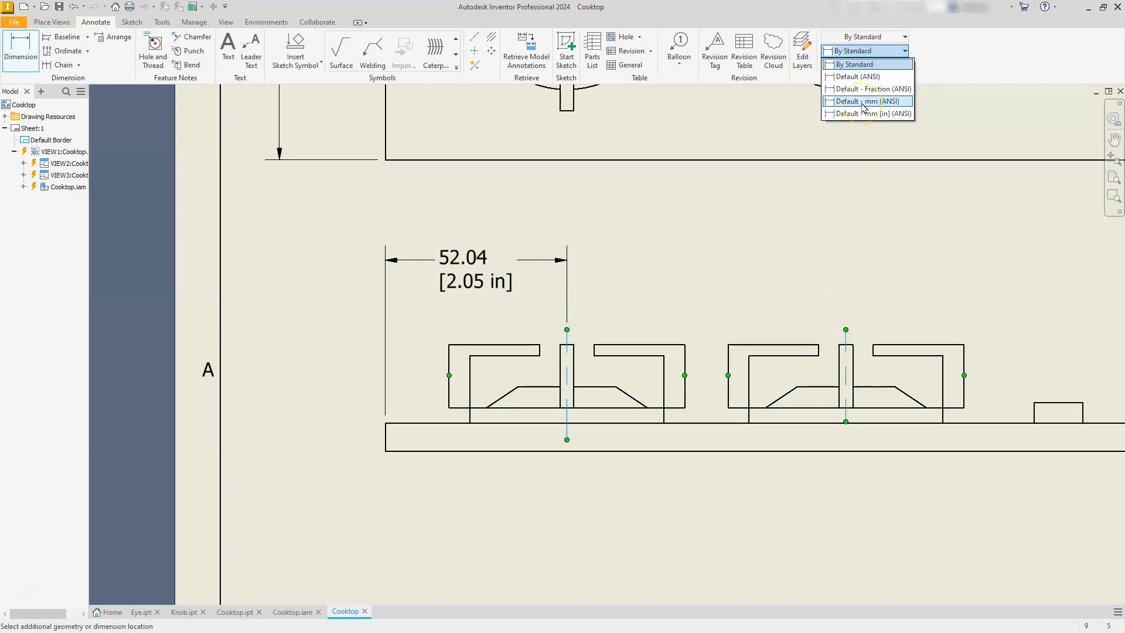
left_click(865, 114)
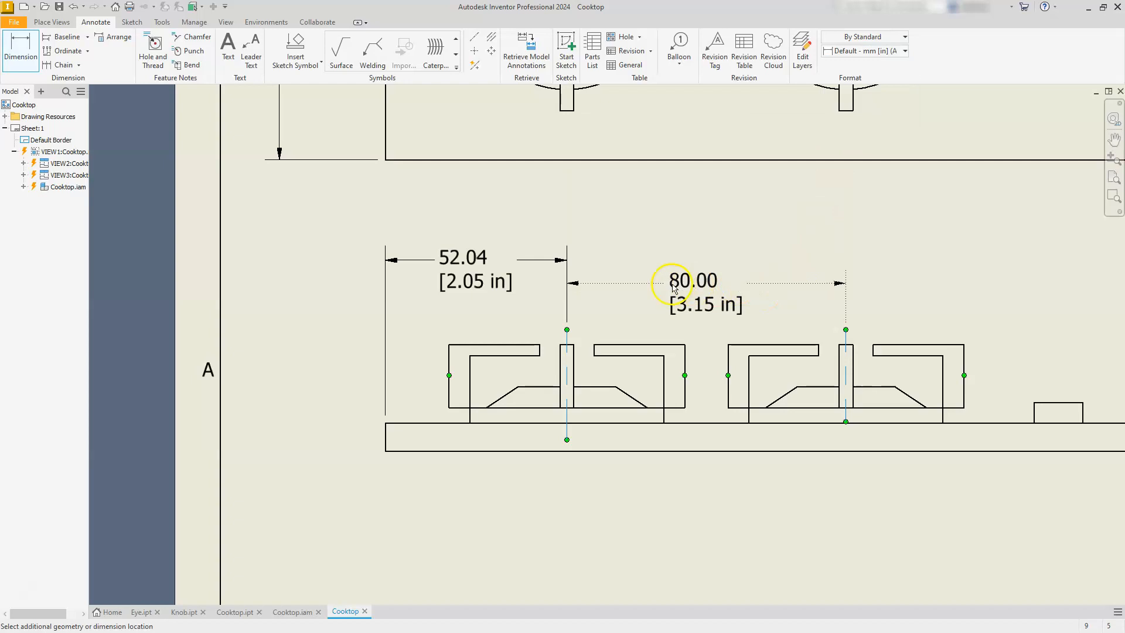
left_click(660, 263)
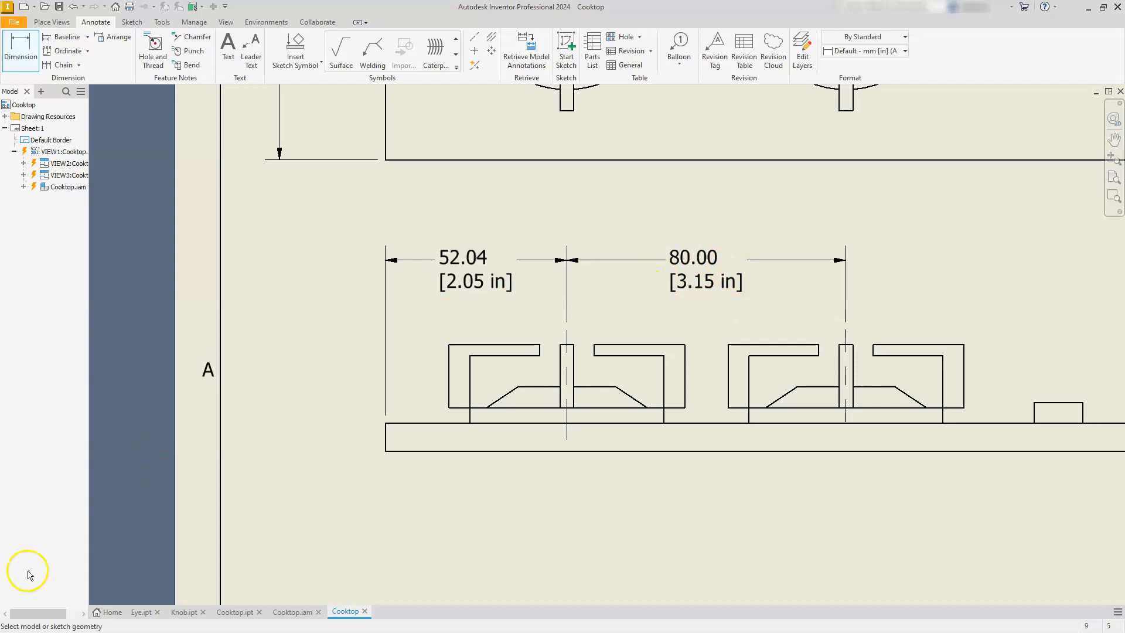
Set the Note Text (ANSI) style used by the Default - mm [in] (ANSI) dimension style to center justification and save the styles.
left_click(158, 23)
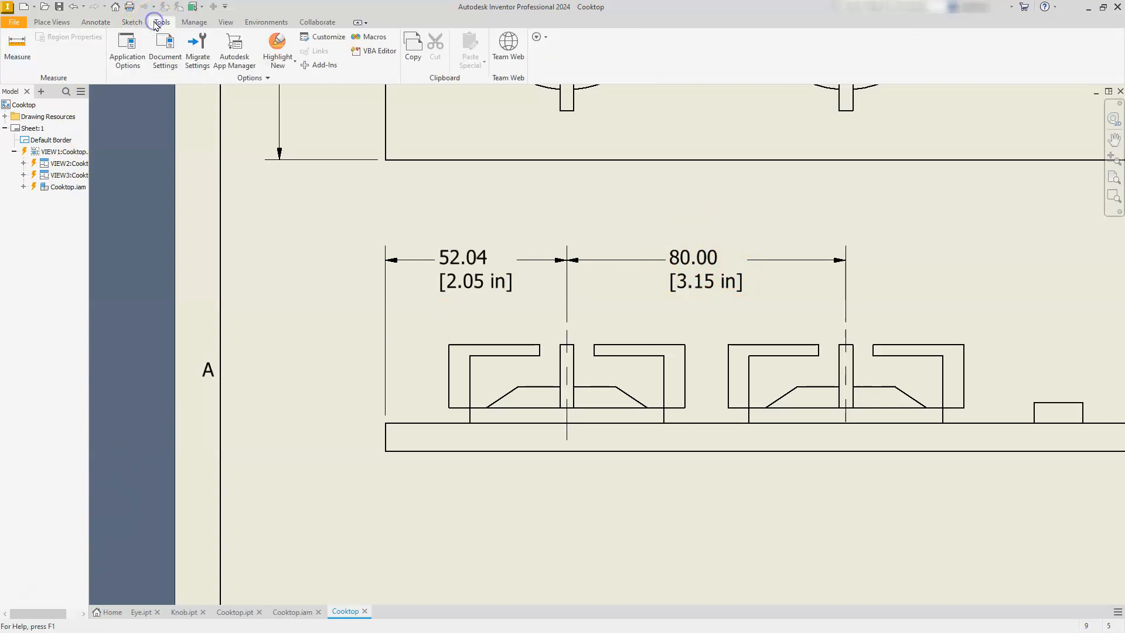
left_click(183, 23)
left_click(200, 46)
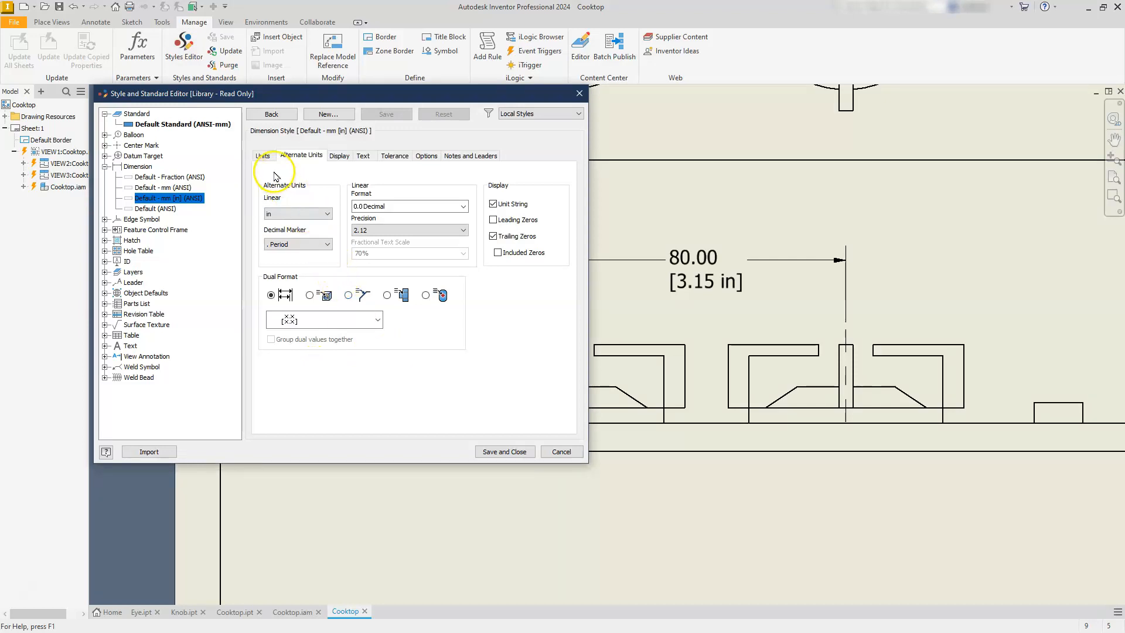
left_click(262, 156)
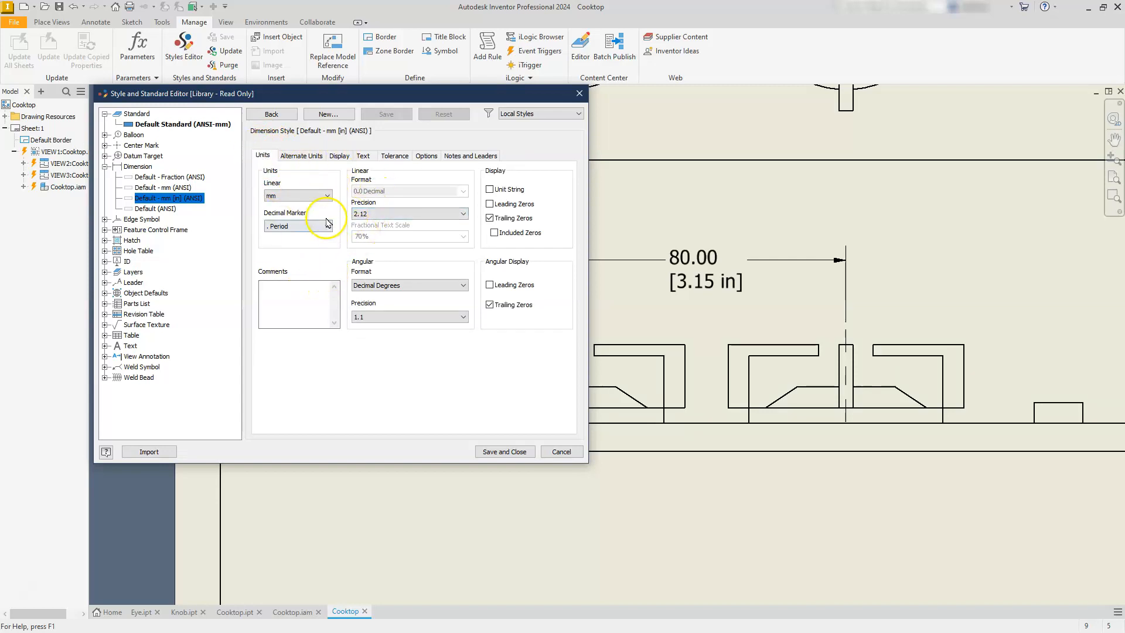
left_click(361, 157)
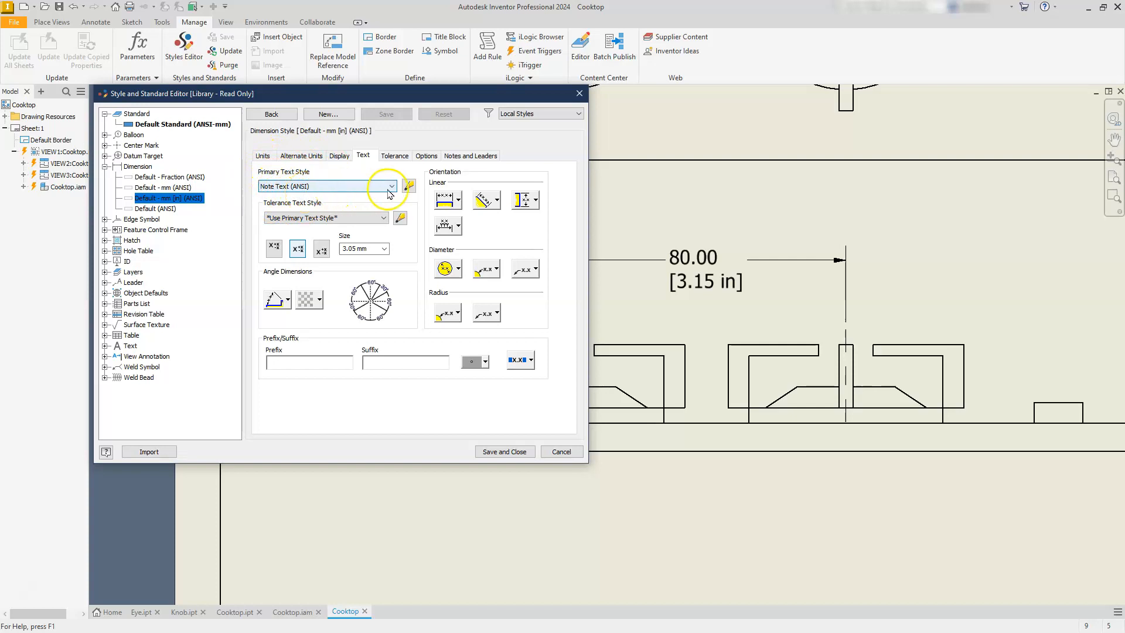
left_click(409, 186)
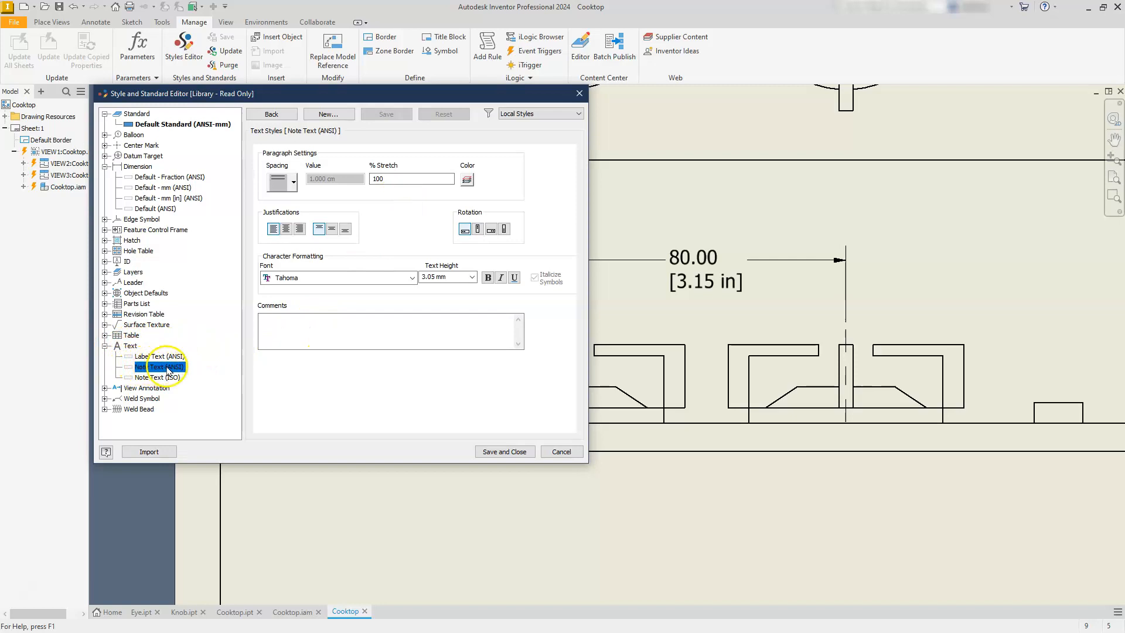
left_click(286, 229)
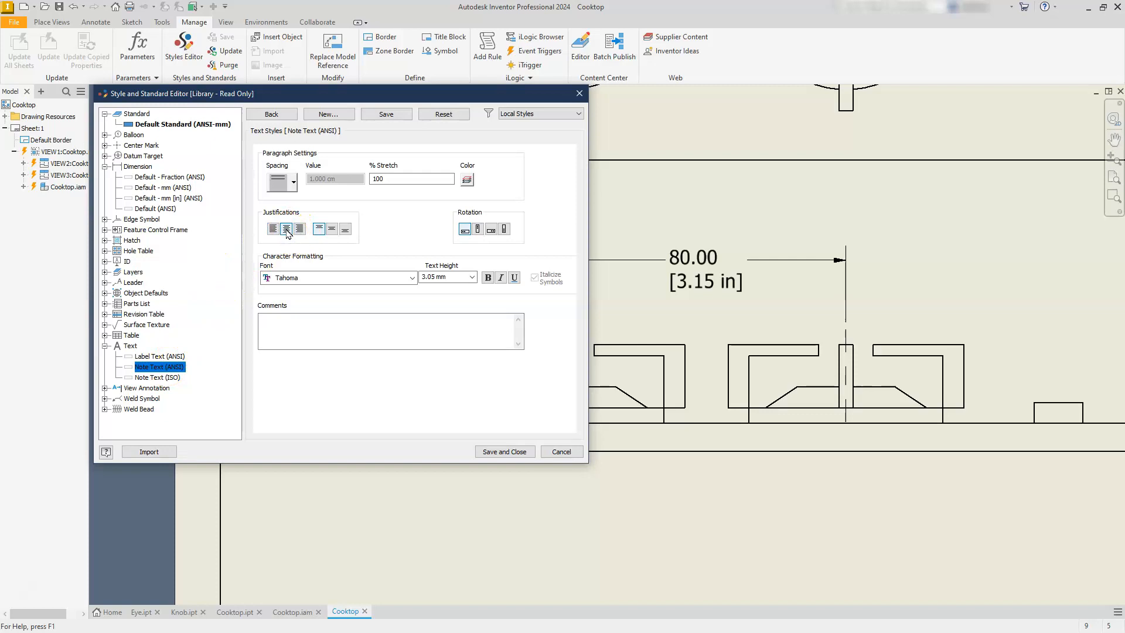
left_click(505, 452)
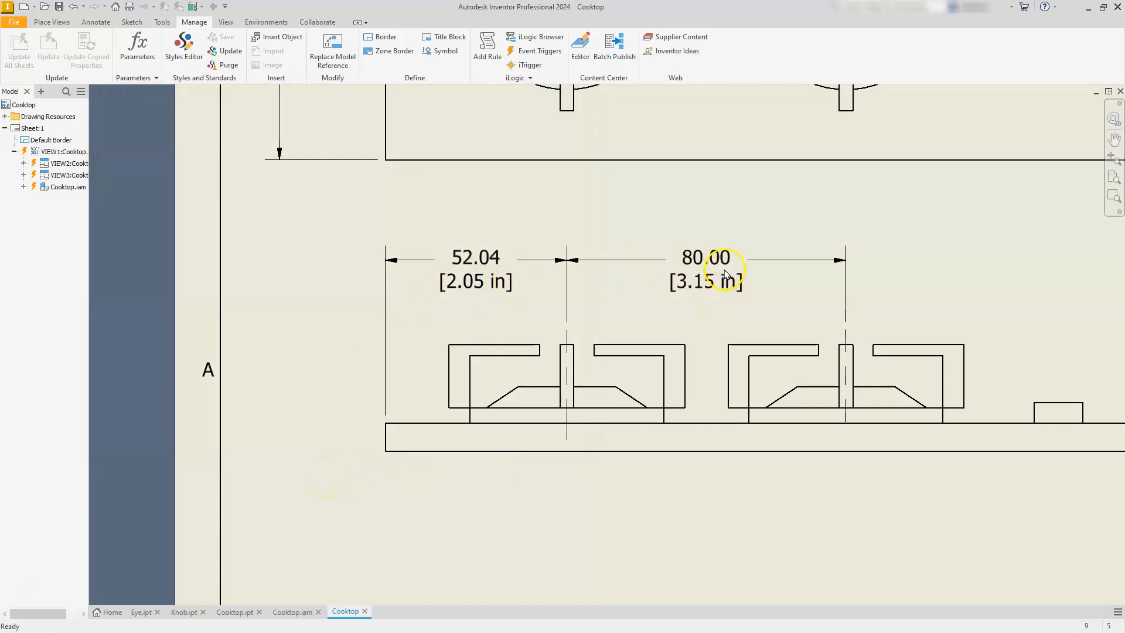
Add center marks to the outer circles of all four knobs in the top view.
mouse_move(990, 333)
middle_mouse_down()
mouse_move(683, 339)
mouse_move(600, 375)
middle_mouse_up()
scroll(871, 354, "up", 3)
scroll(871, 359, "down", 8)
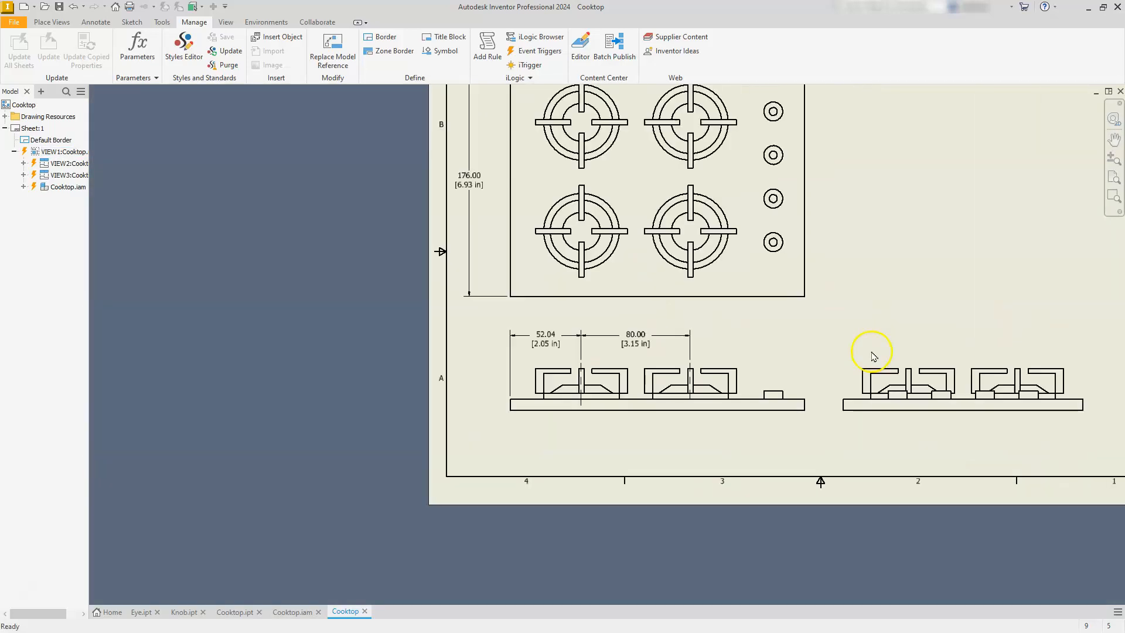
middle_click_drag(801, 147, 798, 243)
scroll(798, 257, "up", 4)
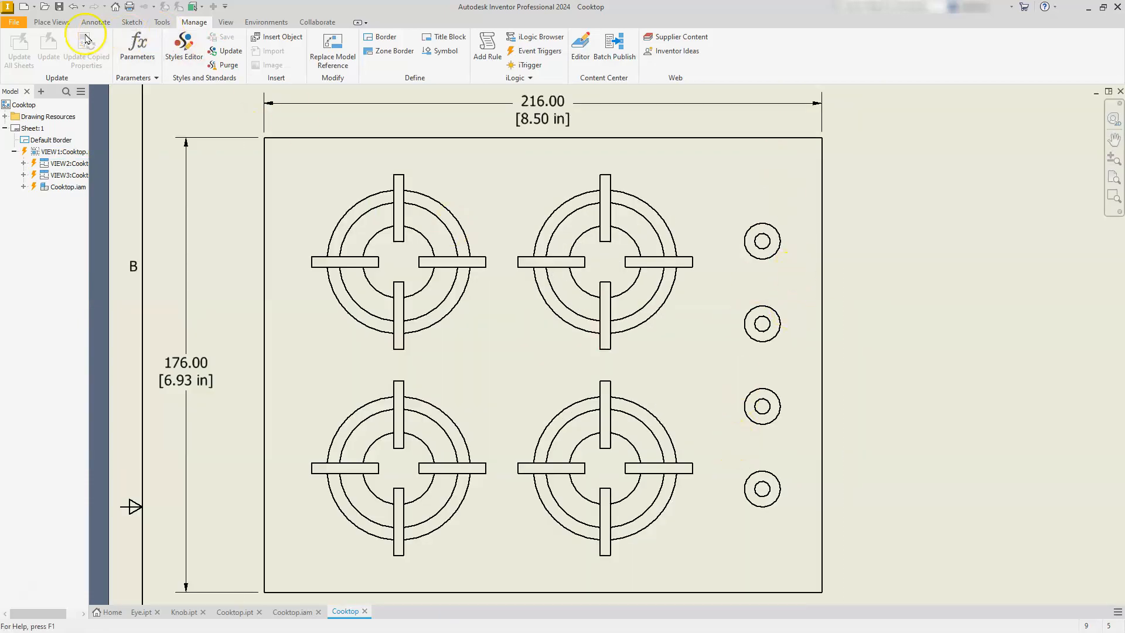
left_click(57, 25)
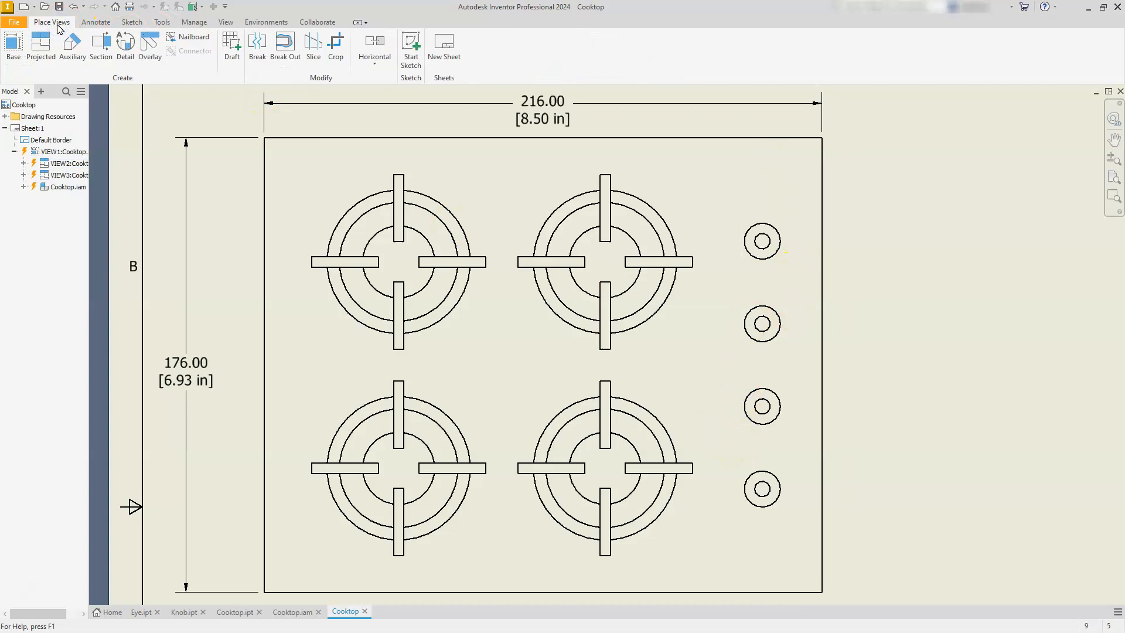
left_click(97, 24)
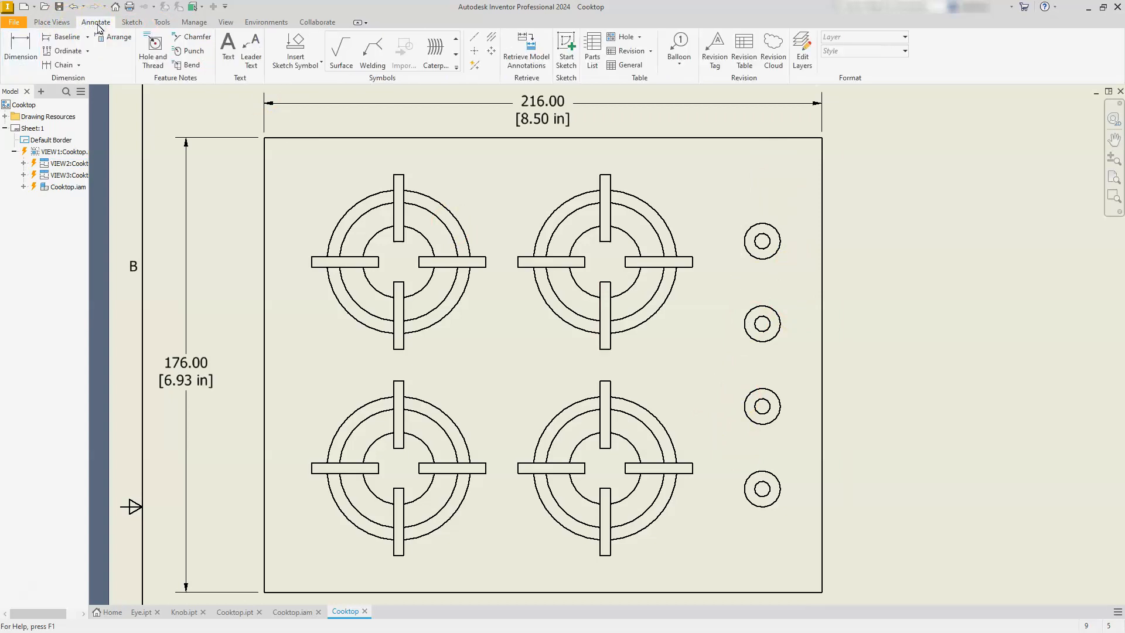
left_click(474, 52)
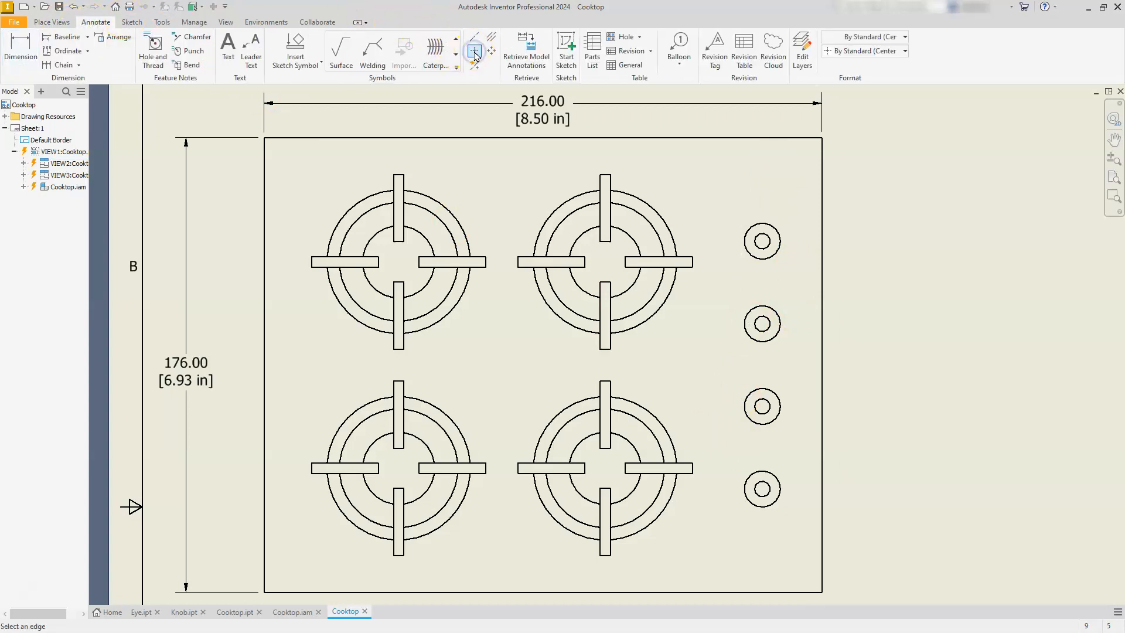
left_click(746, 253)
left_click(748, 333)
left_click(749, 393)
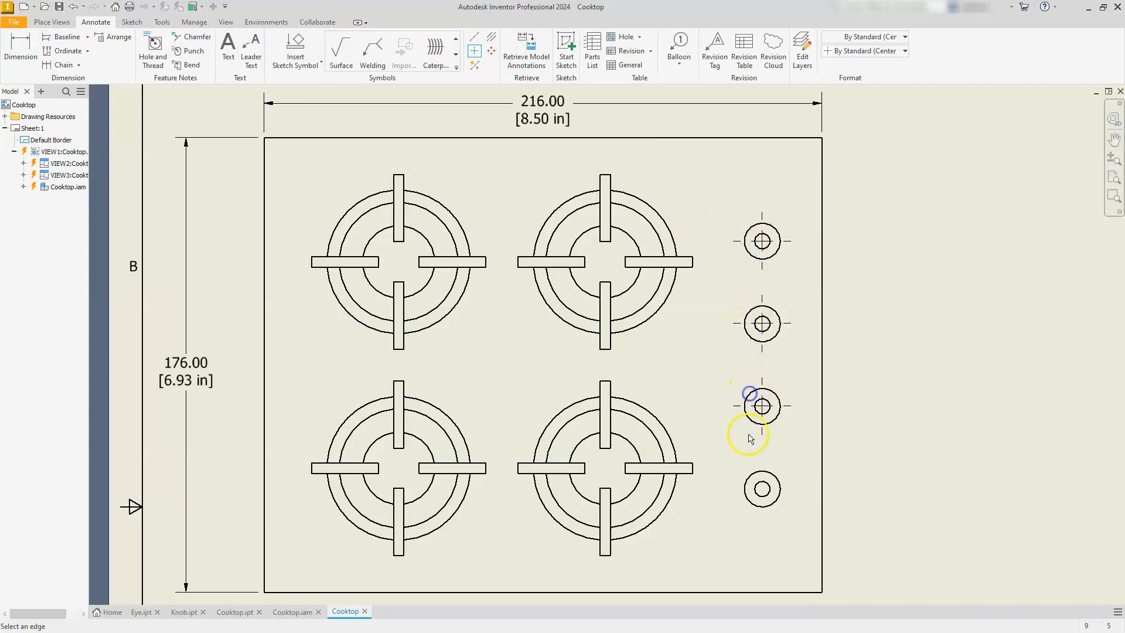
left_click(748, 474)
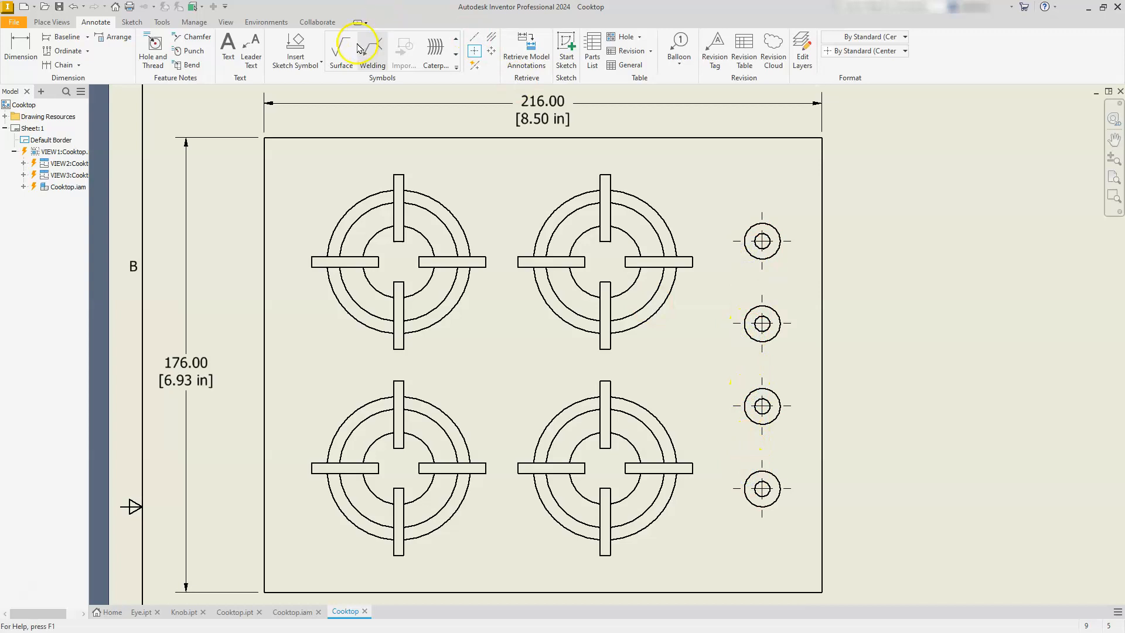
Dimension from the plate's top edge to the uppermost knob's center mark with the Default - mm [in] (ANSI) style, placing it right of the plate.
left_click(21, 46)
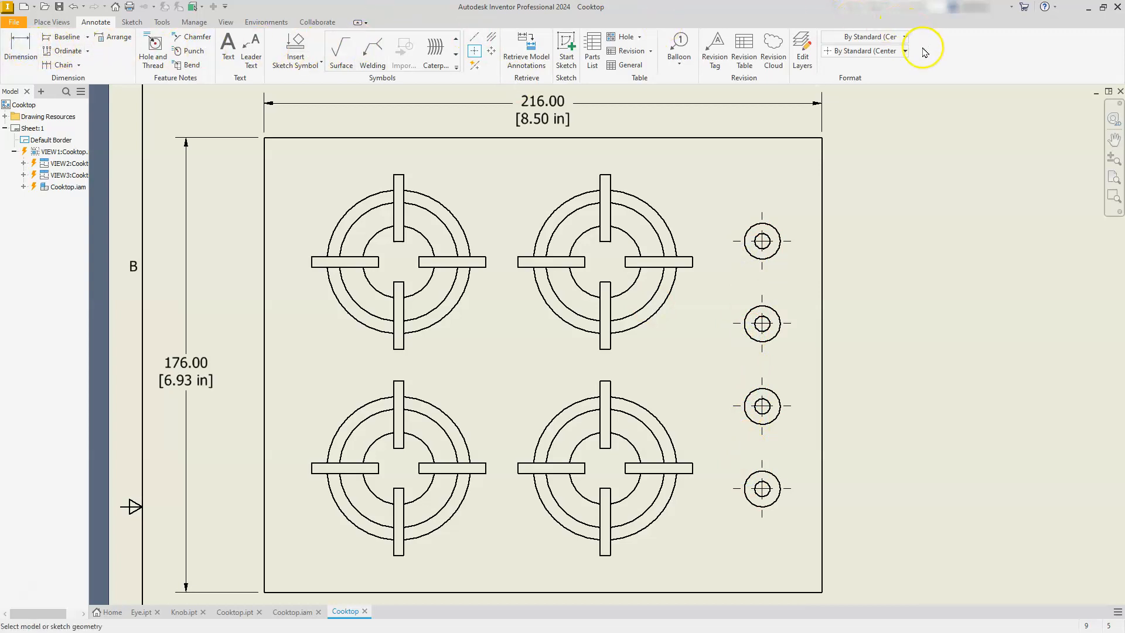
left_click(897, 51)
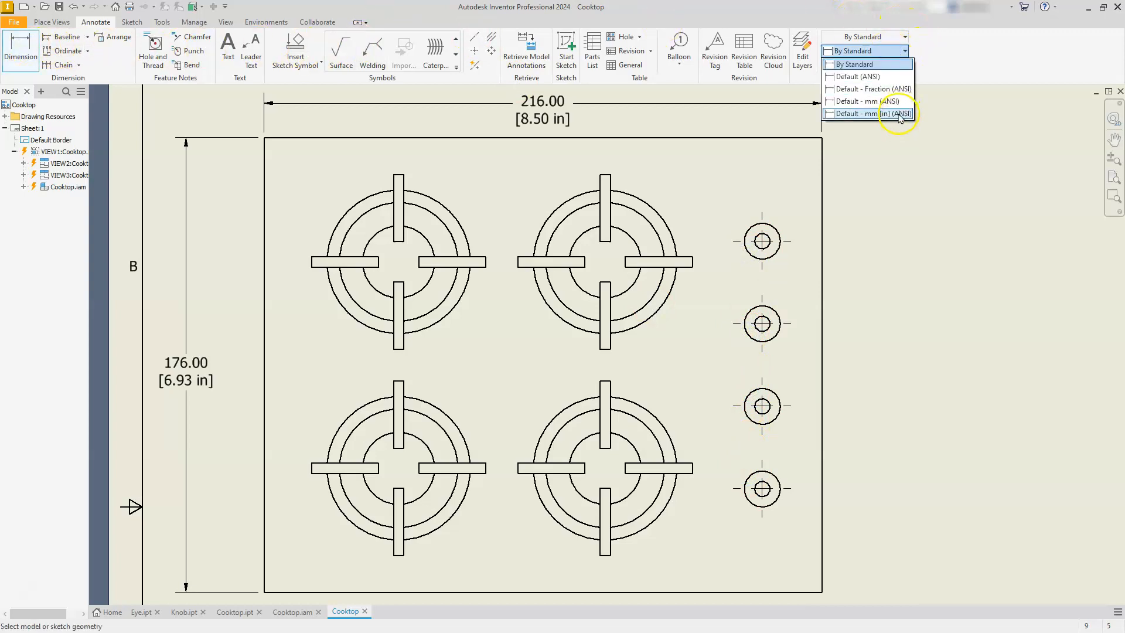
left_click(899, 114)
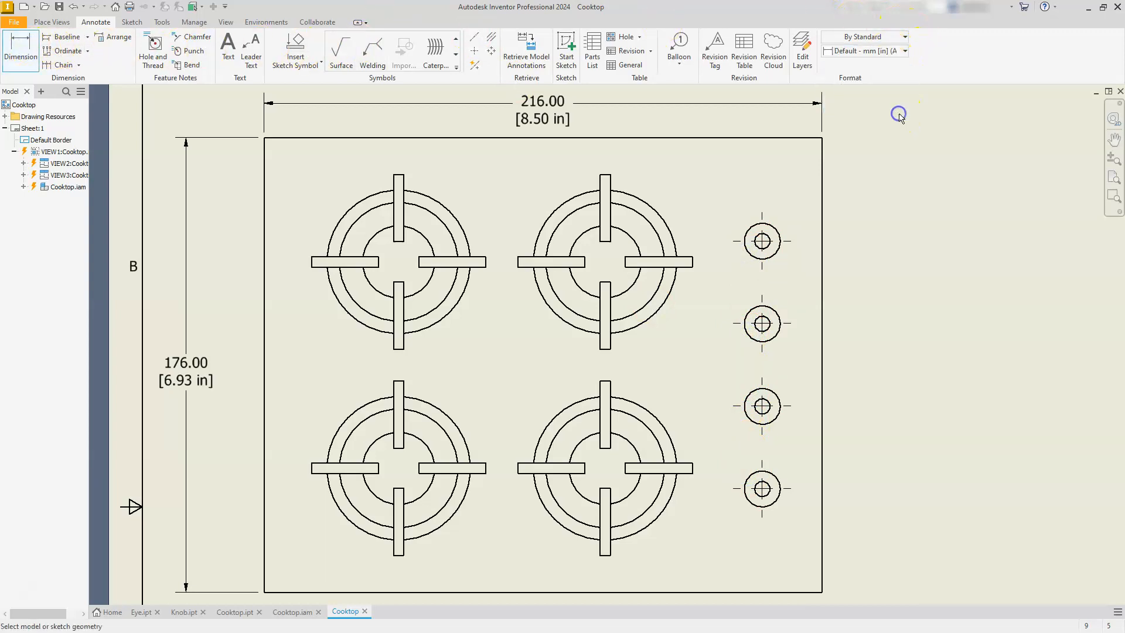
left_click(789, 137)
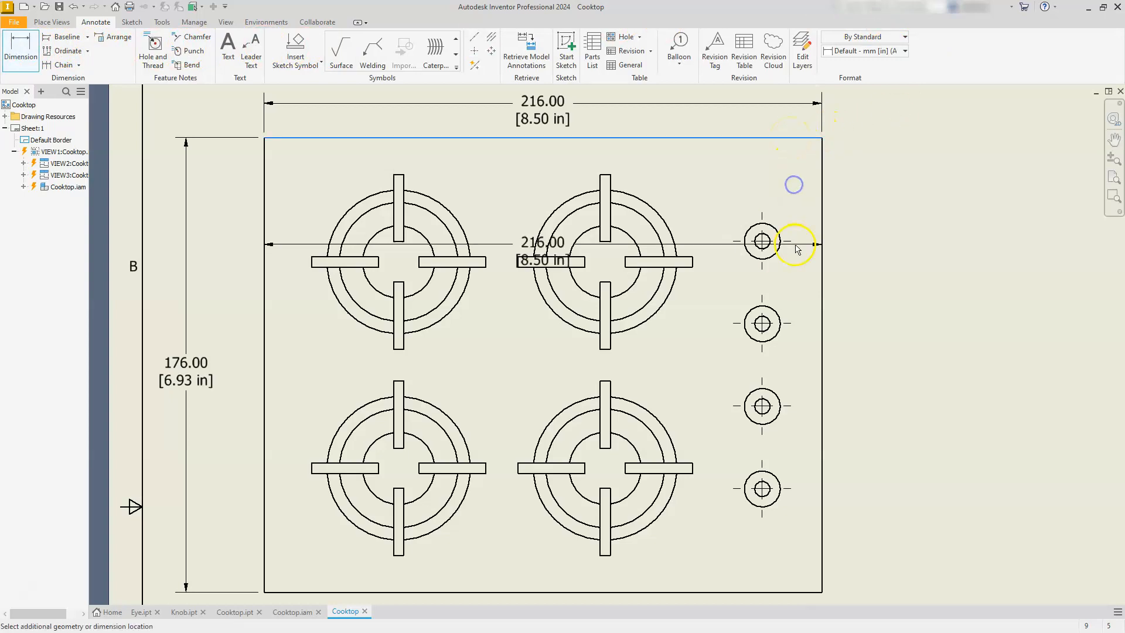
left_click(788, 243)
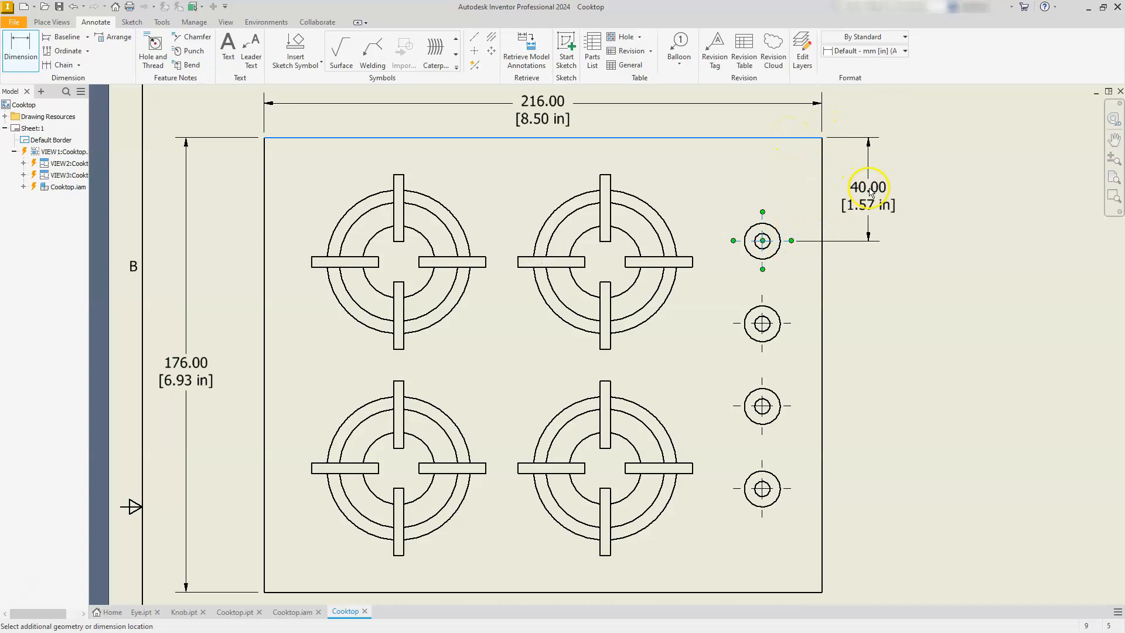
left_click(876, 188)
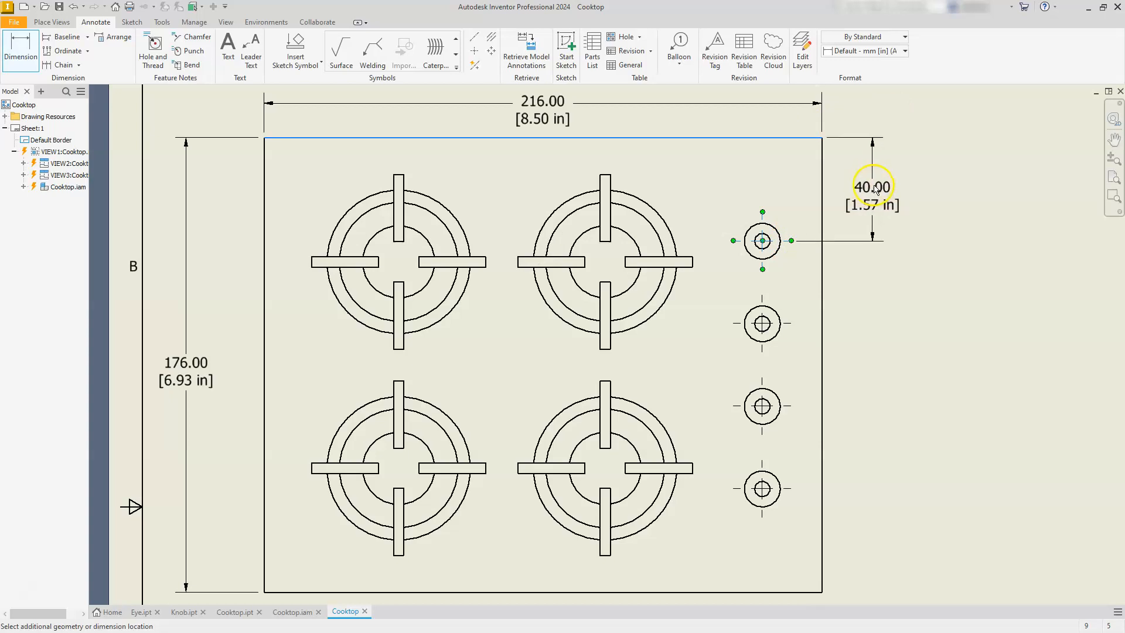
left_click(877, 186)
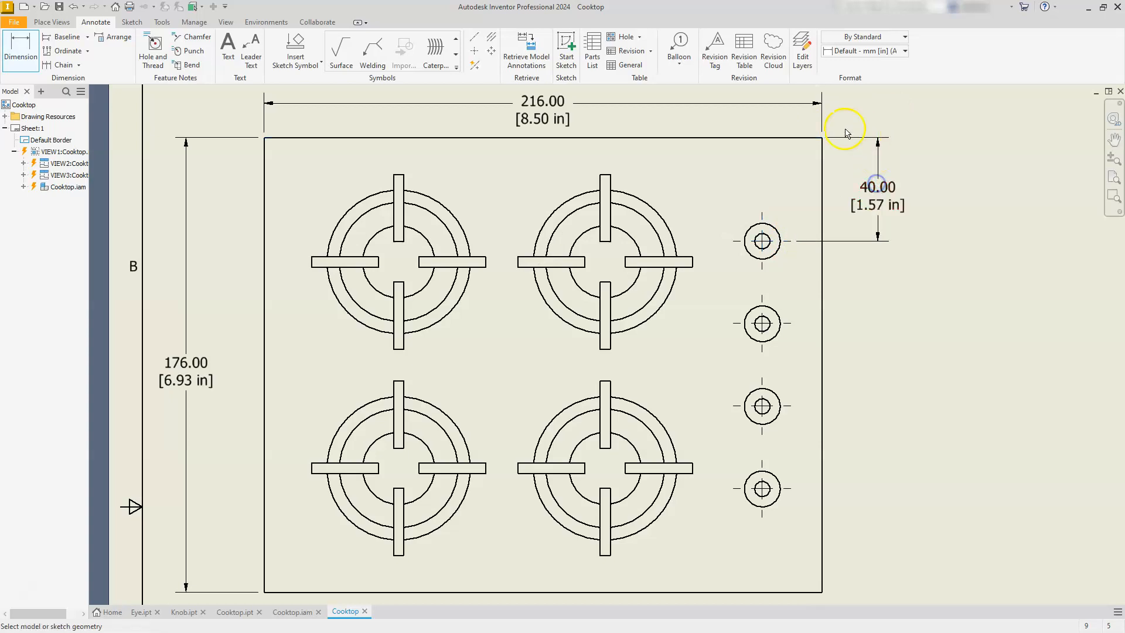
Dimension the three vertical spacings between neighbouring knob center marks, aligning them below the uppermost knob's dimension.
left_click(787, 244)
left_click(785, 326)
left_click(878, 252)
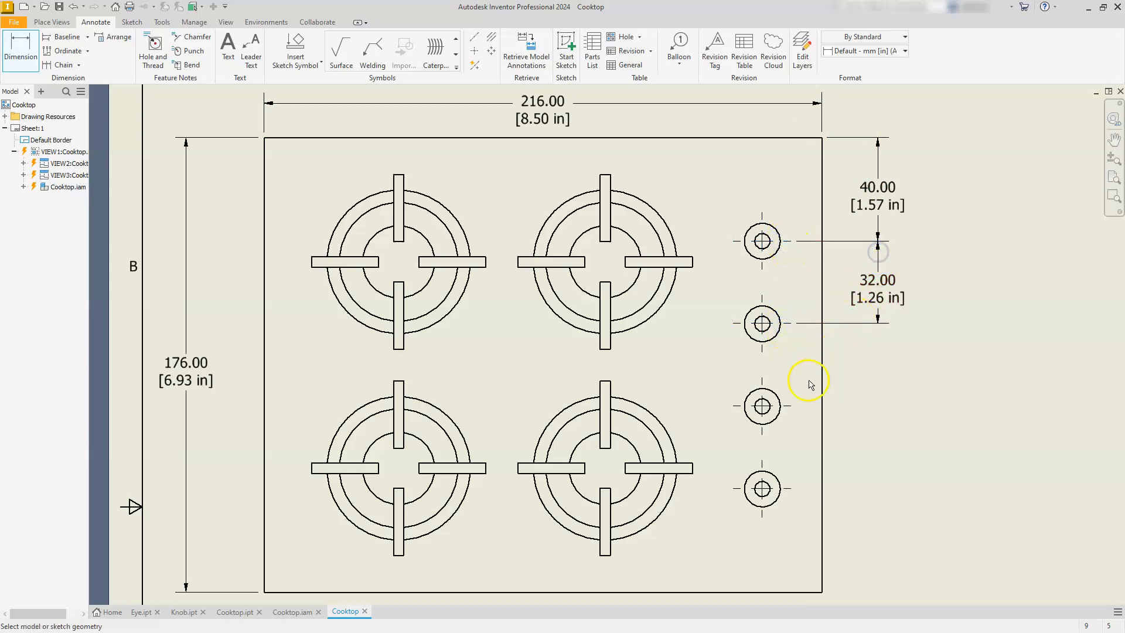
left_click(785, 324)
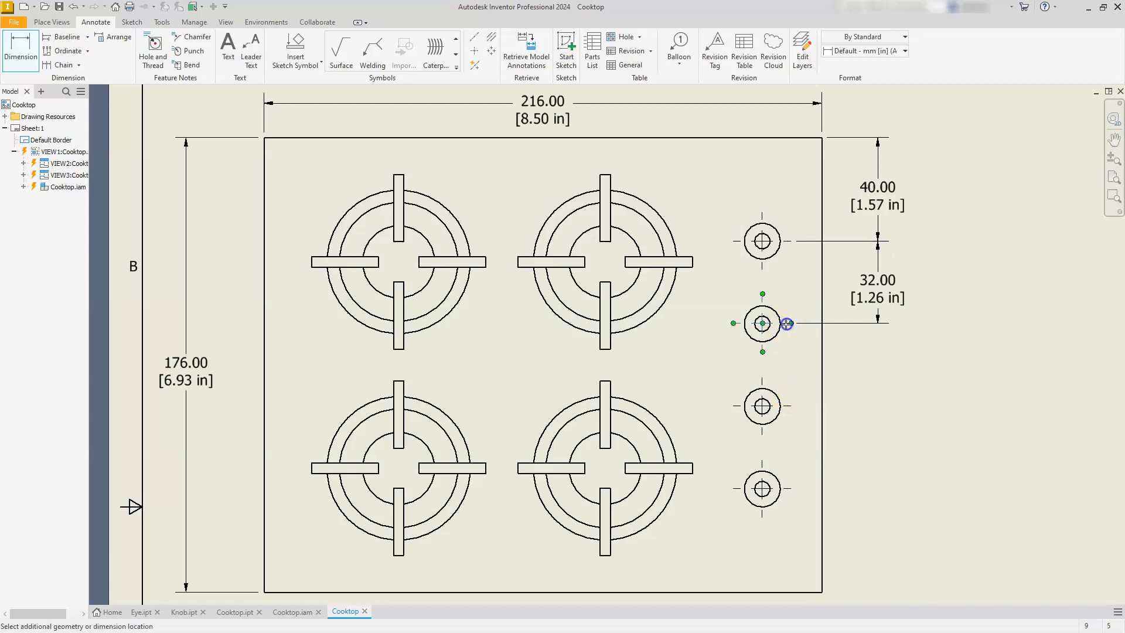
left_click(791, 403)
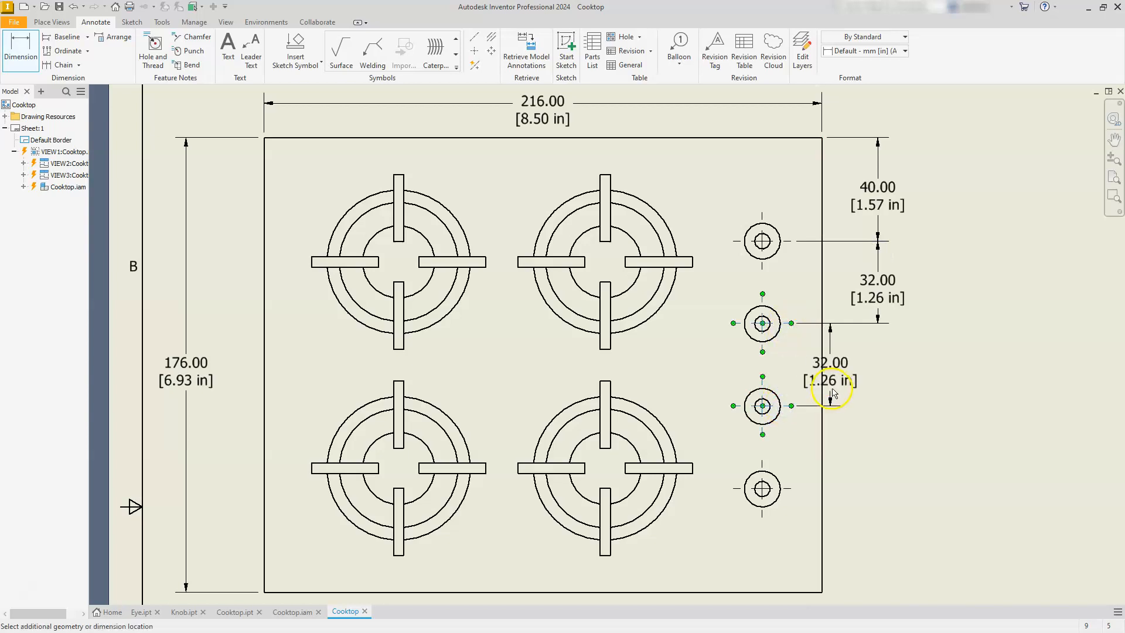
left_click(881, 371)
left_click(790, 407)
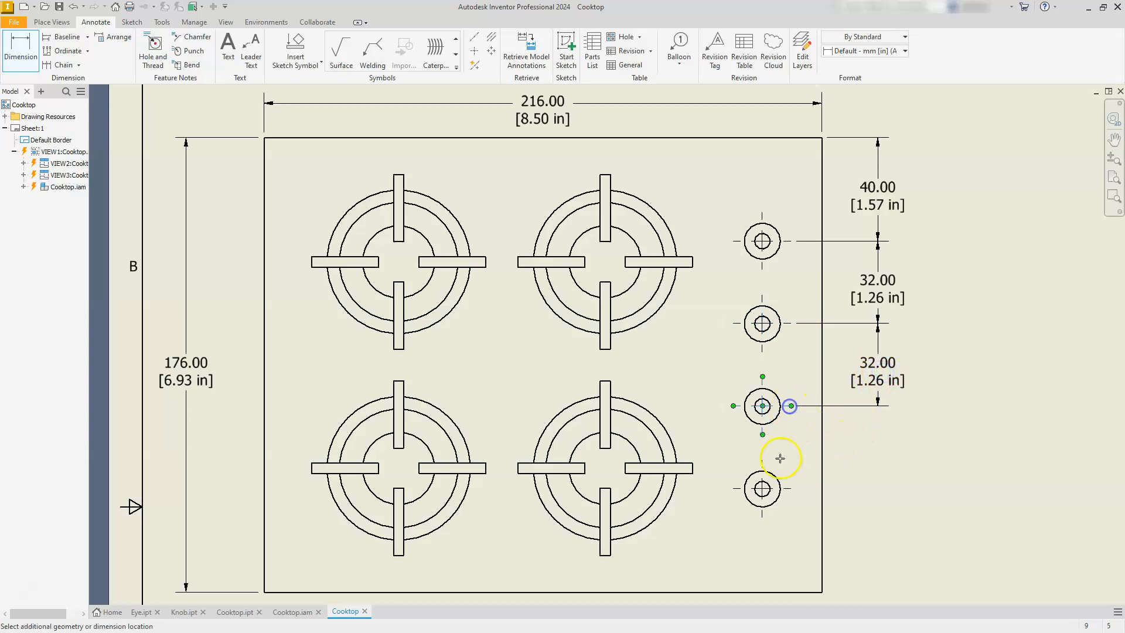
left_click(787, 490)
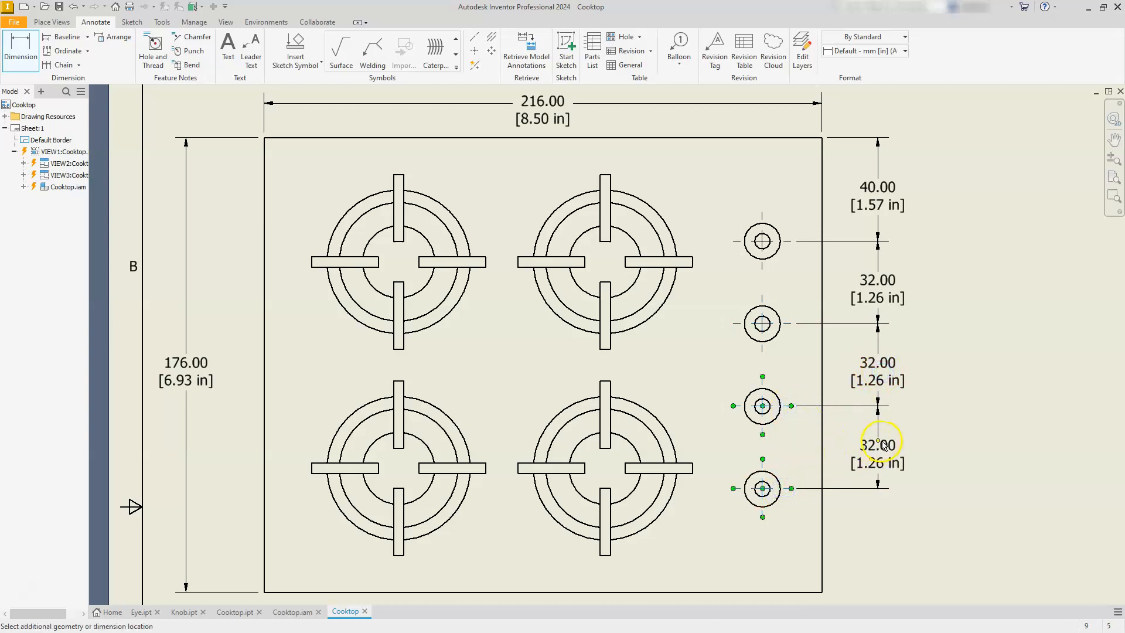
left_click(877, 447)
Start a base view of Eye.ipt and position its front view in the open area right of the cooktop top view.
scroll(777, 382, "up", 5)
scroll(777, 382, "down", 2)
mouse_move(863, 423)
middle_mouse_down()
mouse_move(786, 411)
mouse_move(770, 428)
middle_mouse_up()
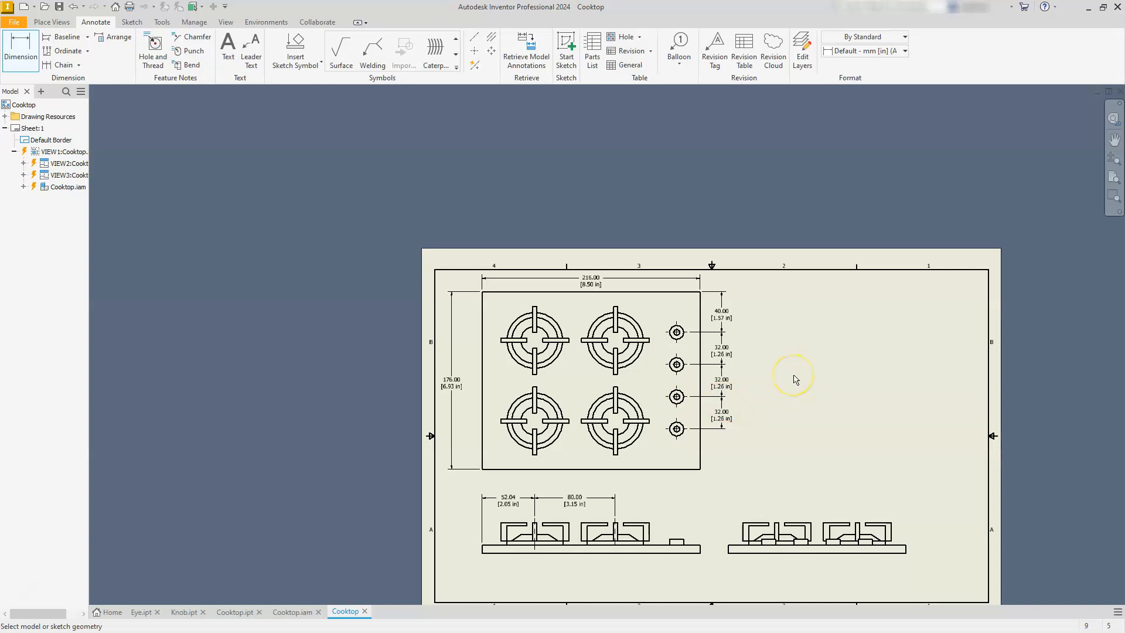
left_click(61, 23)
left_click(55, 36)
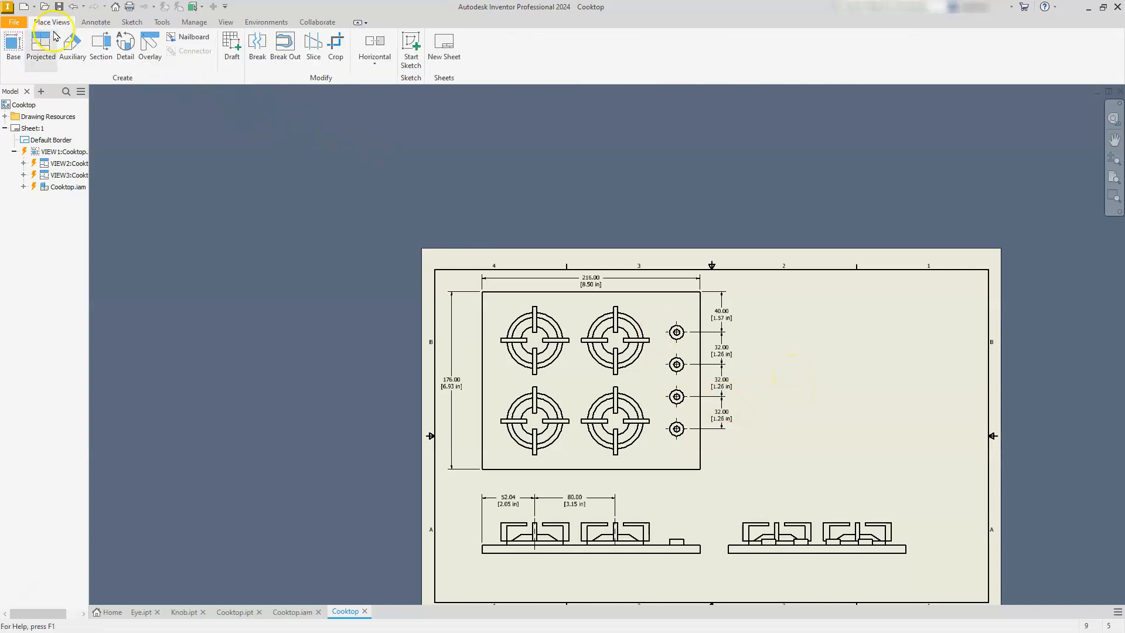
left_click(13, 46)
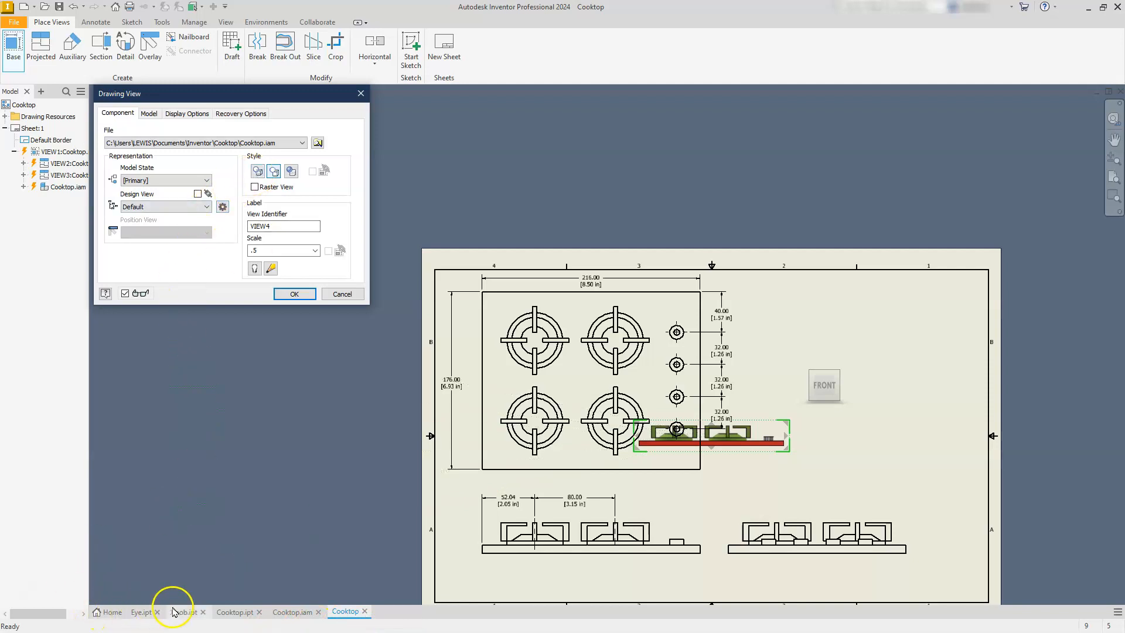
left_click(303, 143)
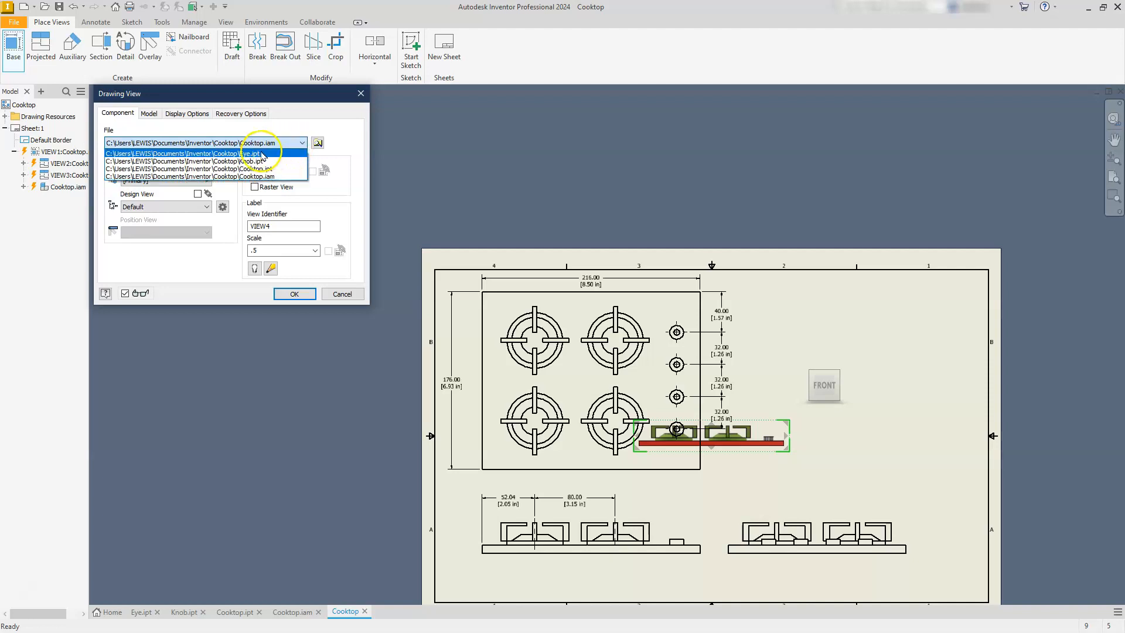
left_click(232, 155)
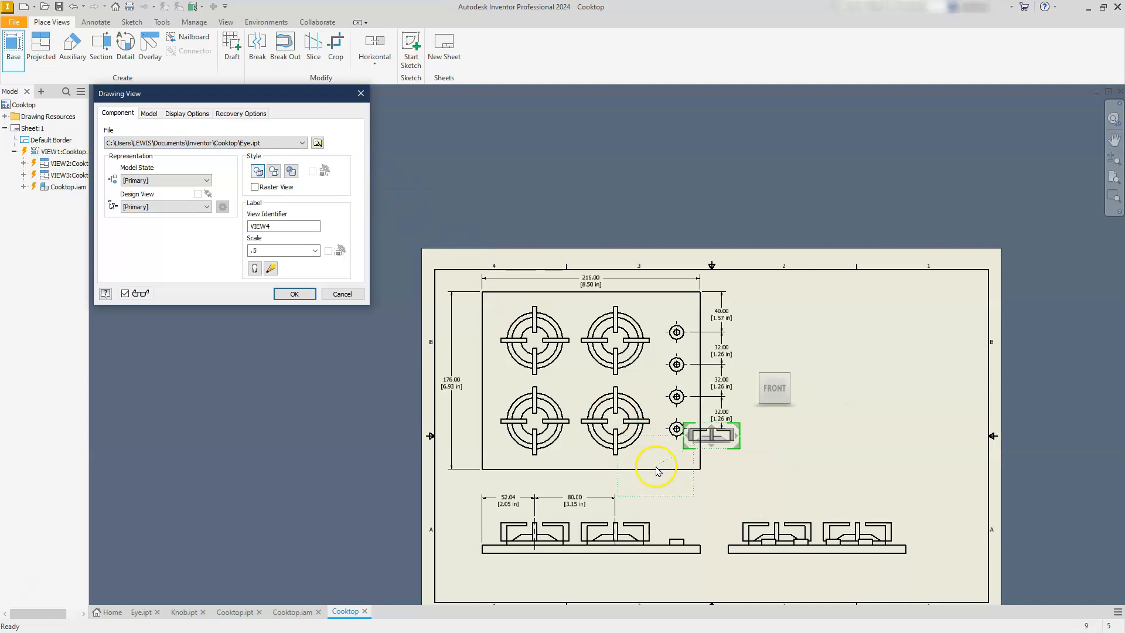
left_click_drag(703, 445, 836, 443)
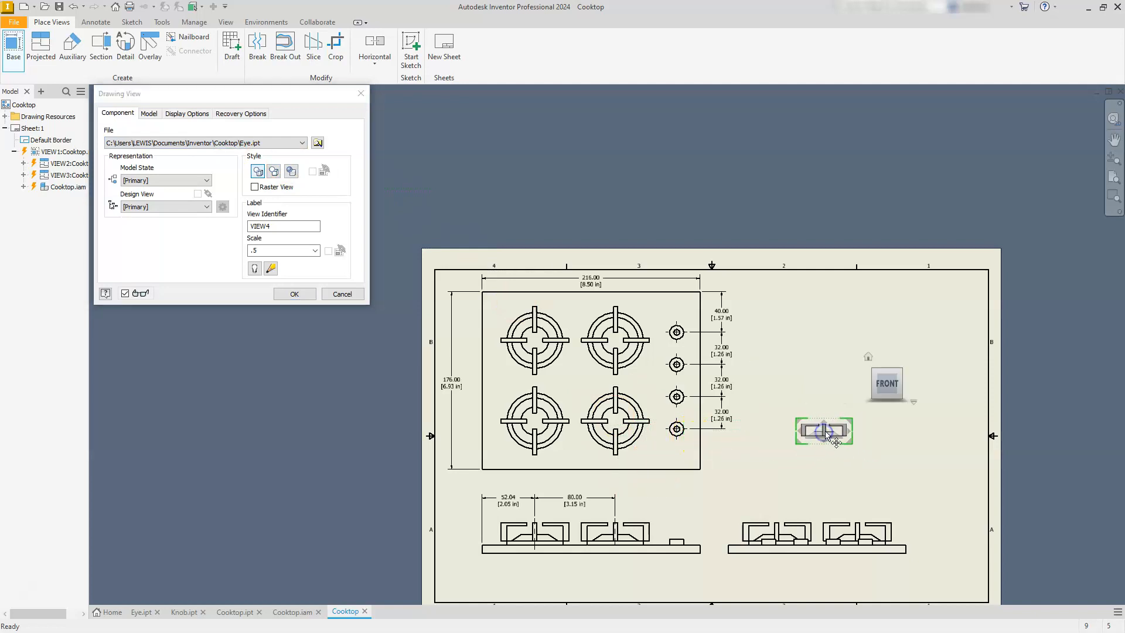
Scale the Eye.ipt front view to 1:1 and create it with a projected top view above it.
scroll(827, 434, "up", 2)
scroll(827, 434, "down", 5)
middle_click_drag(929, 440, 723, 457)
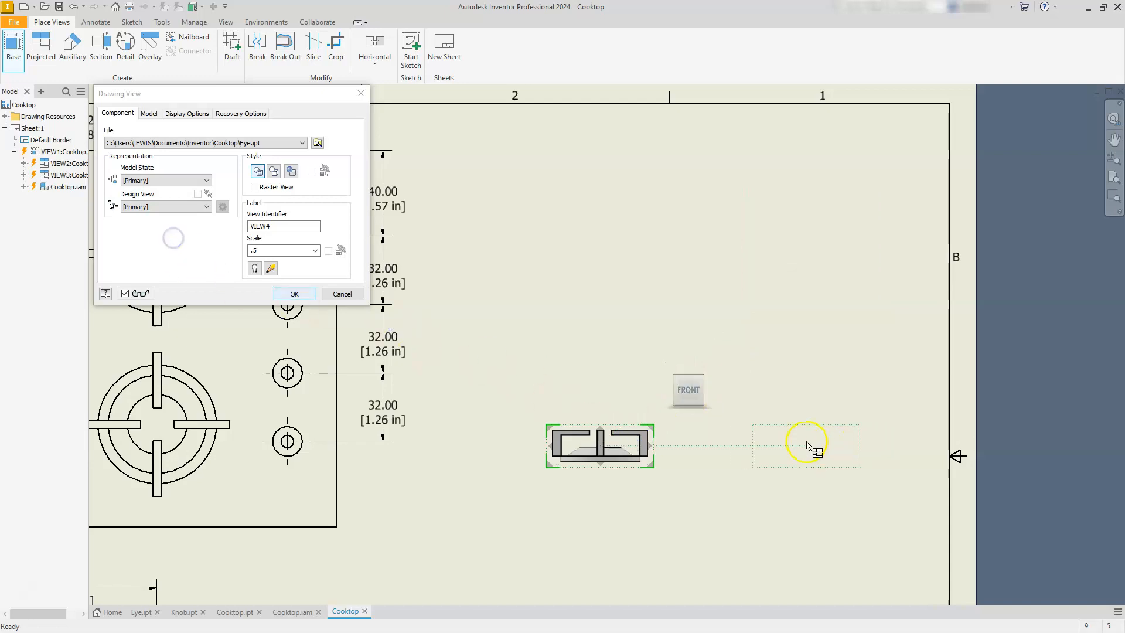
left_click_drag(656, 432, 708, 389)
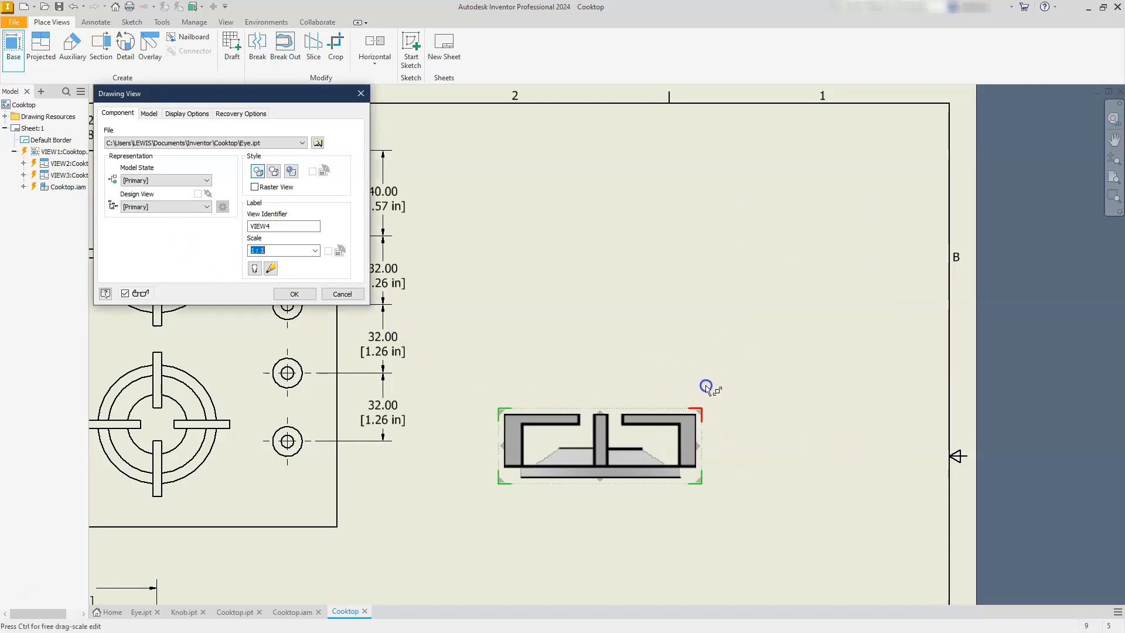
mouse_move(616, 466)
left_mouse_down()
mouse_move(641, 471)
mouse_move(631, 478)
left_mouse_up()
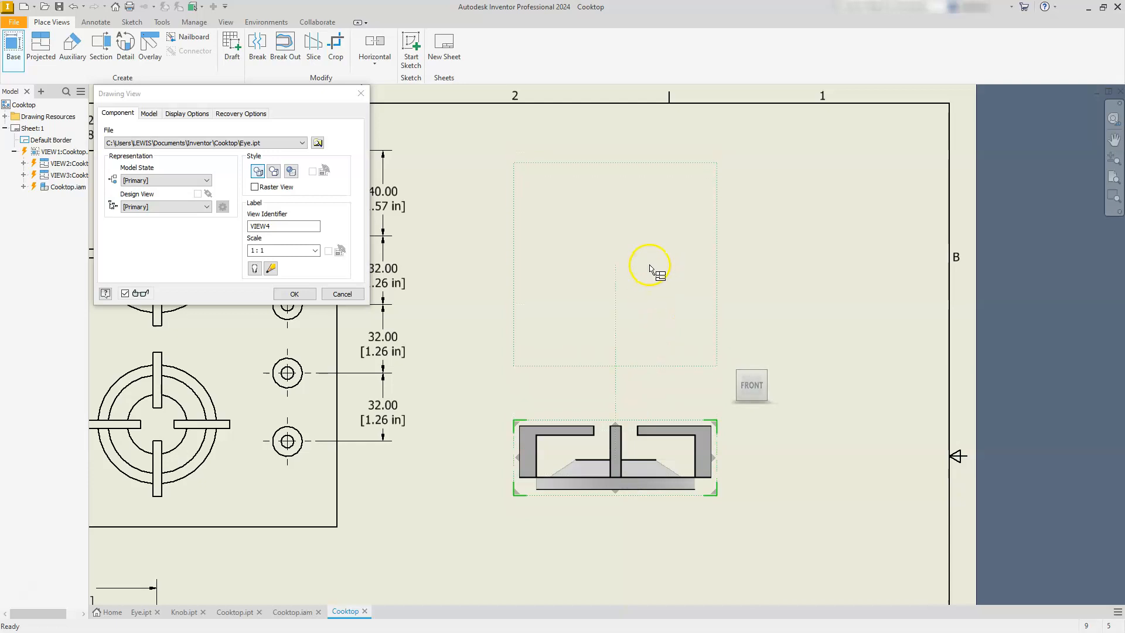
left_click(650, 267)
left_click(294, 294)
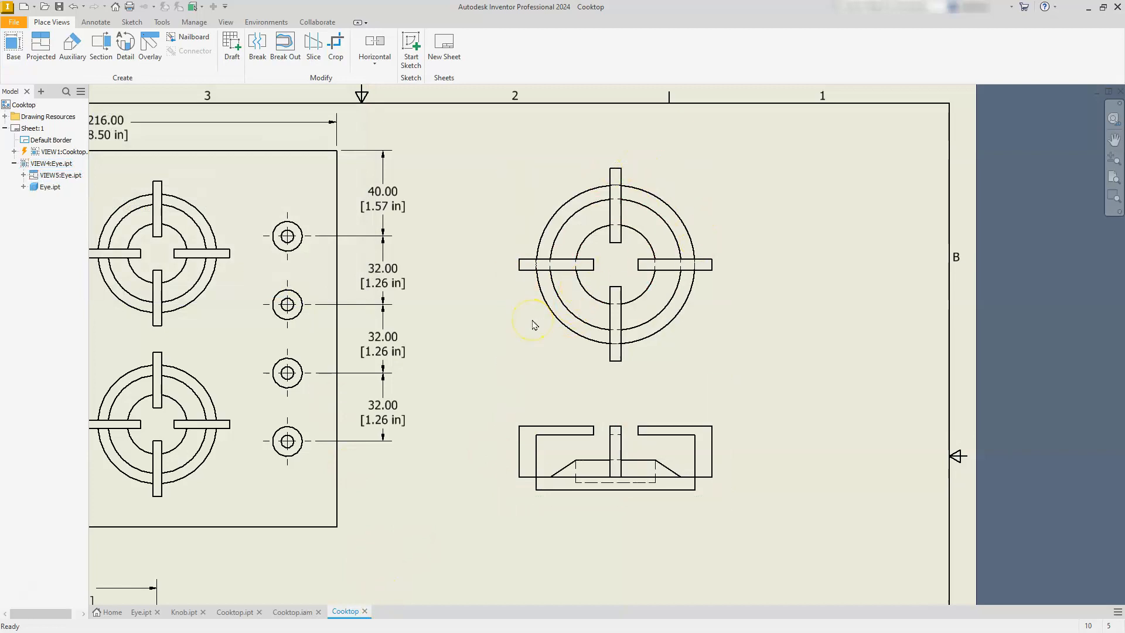
Dimension the overall height of the Eye.ipt front view with the Default - mm [in] (ANSI) style, placing it right of the view.
left_click(88, 23)
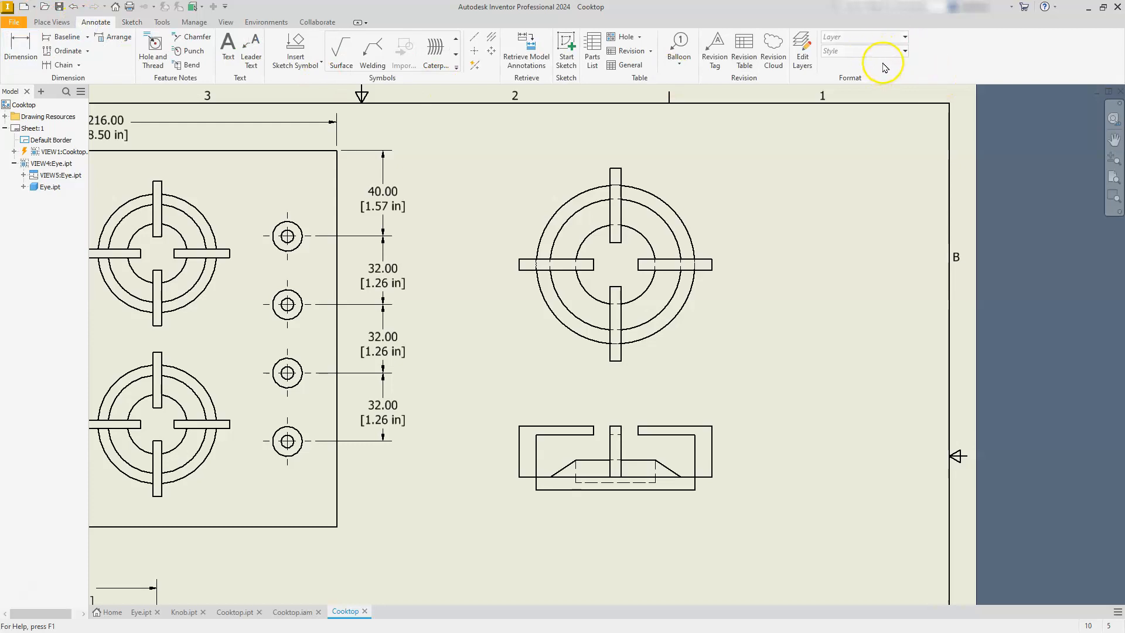
left_click(13, 54)
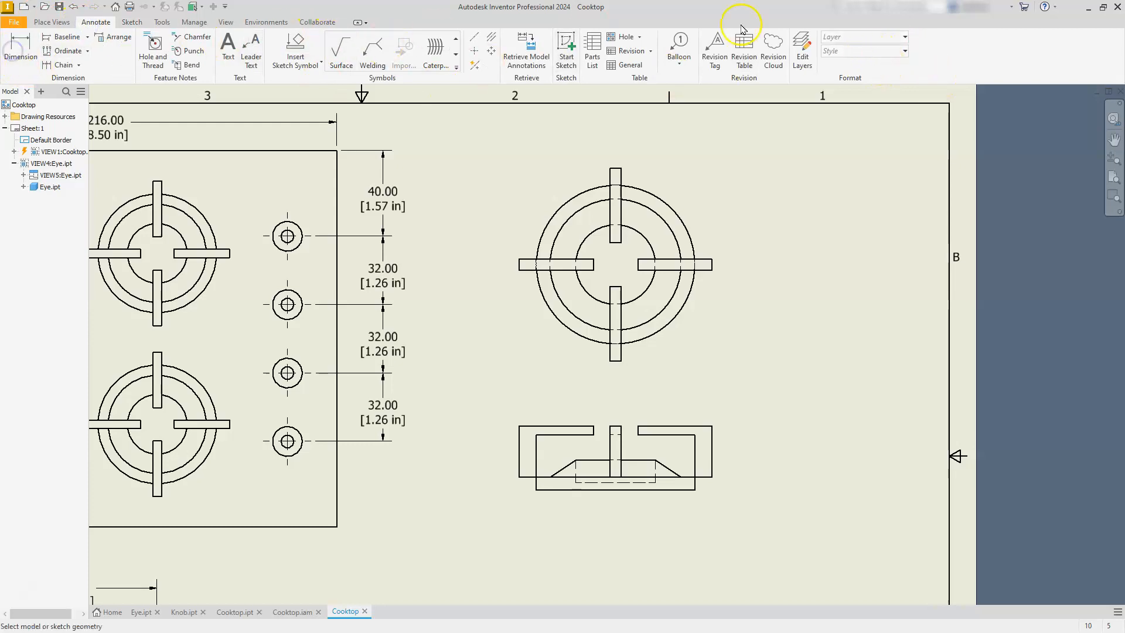
left_click(851, 53)
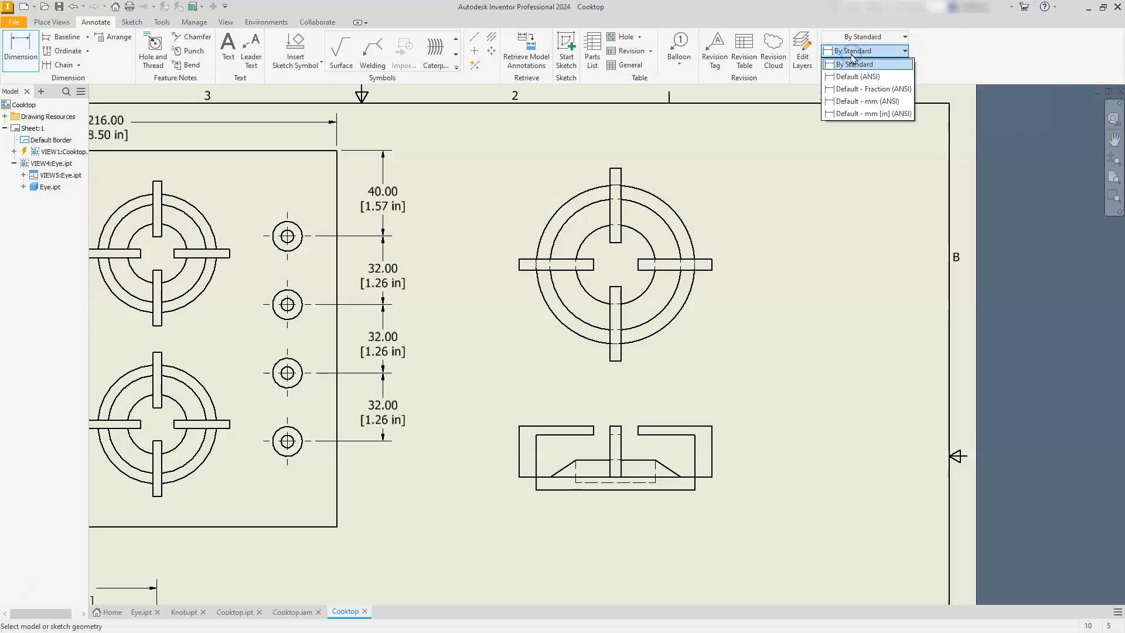
left_click(868, 113)
left_click(692, 490)
left_click(706, 426)
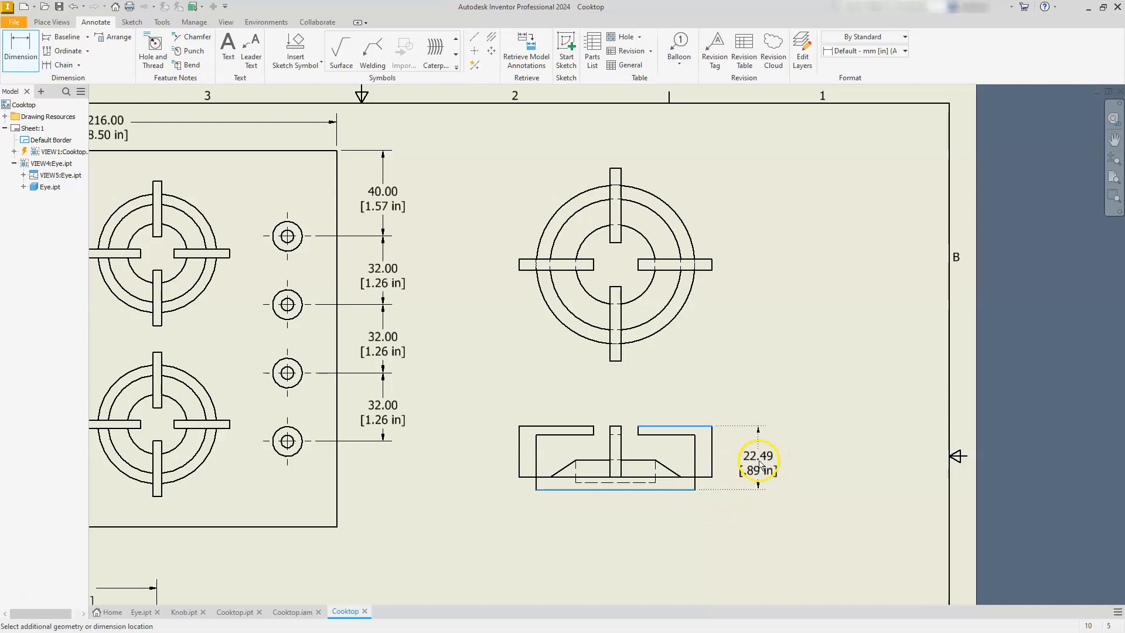
left_click(756, 465)
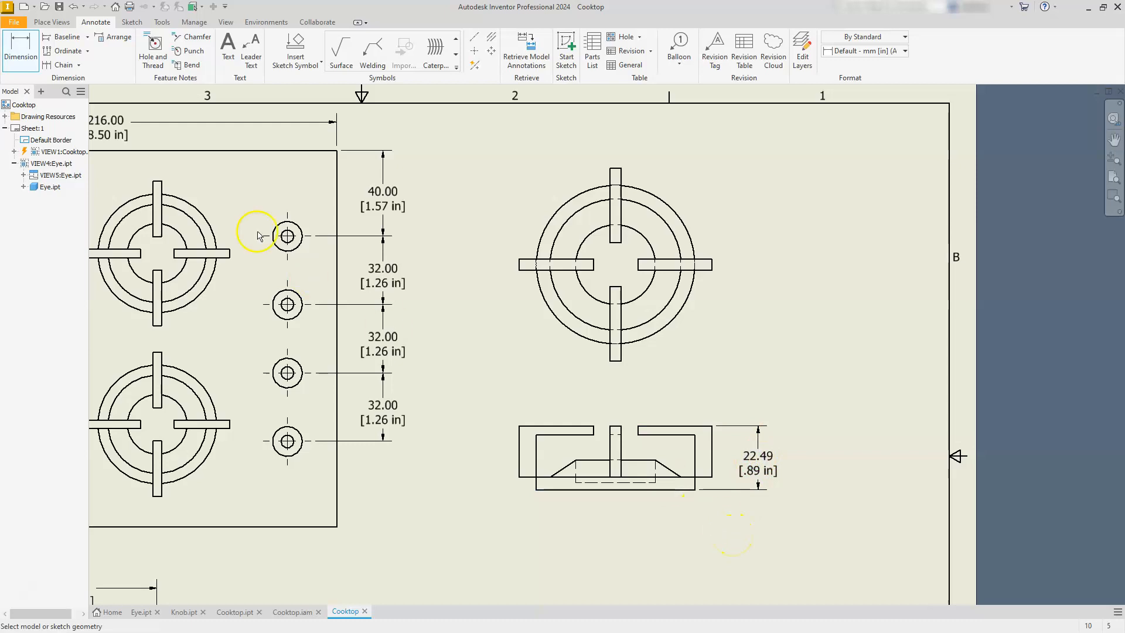
Start a base view of Knob.ipt, scale it to 2:1 and position its front view right of the Eye.ipt front view.
left_click(52, 22)
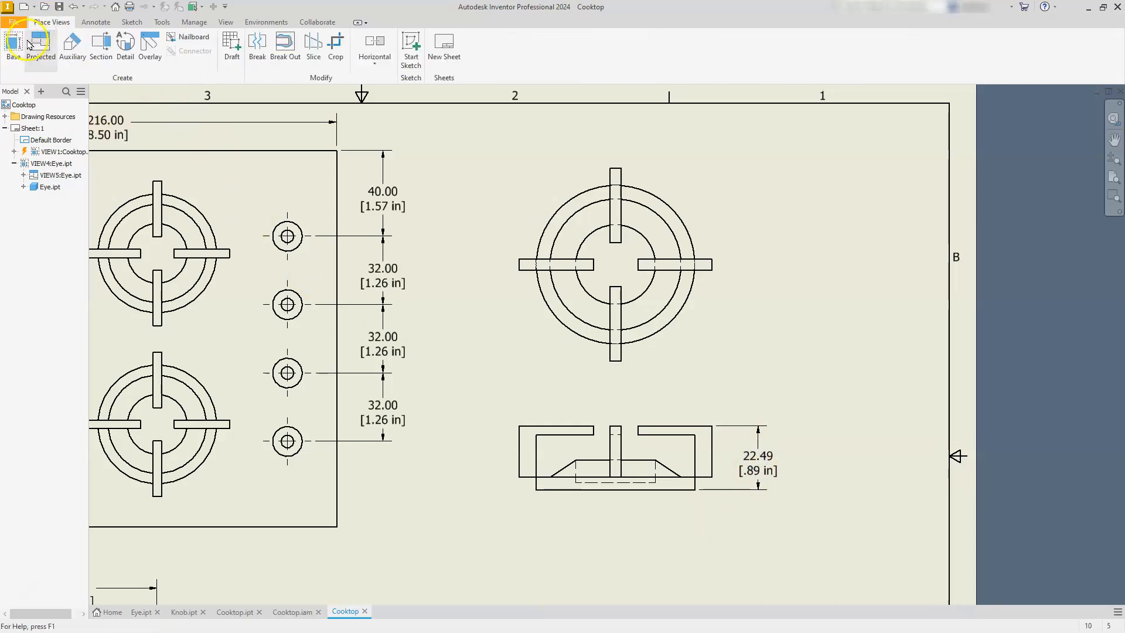
left_click(9, 53)
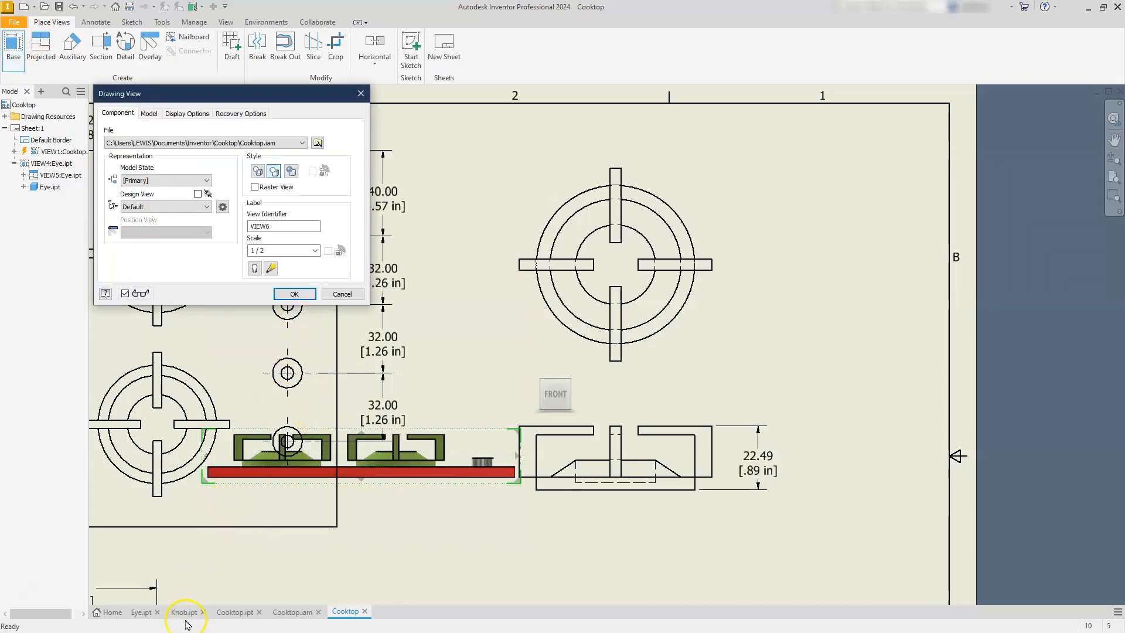
left_click(302, 144)
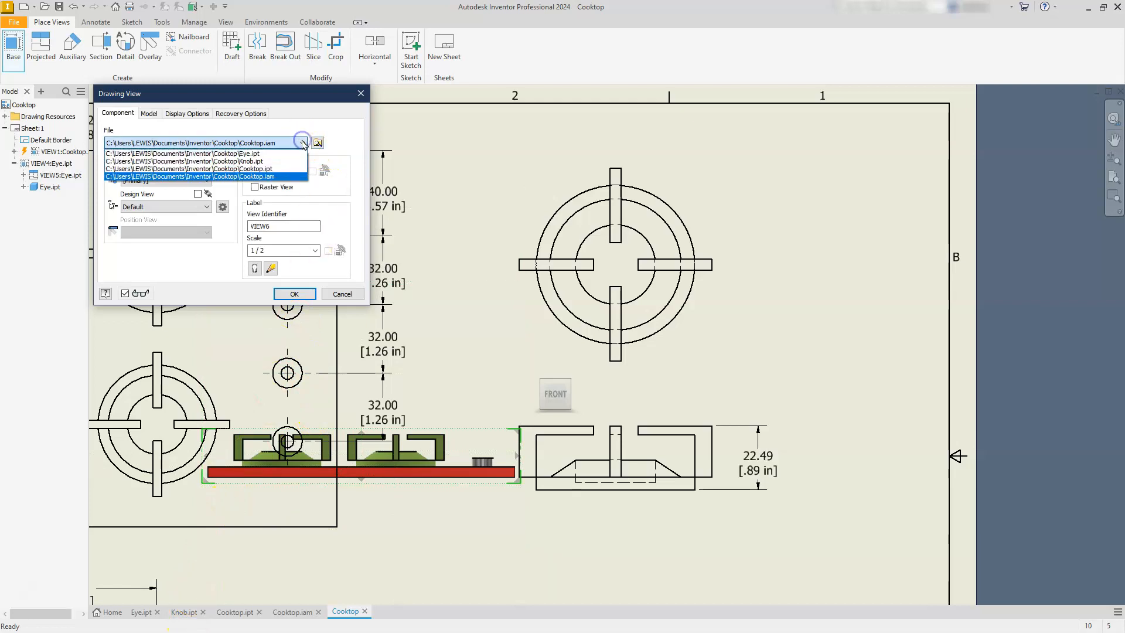
left_click(263, 166)
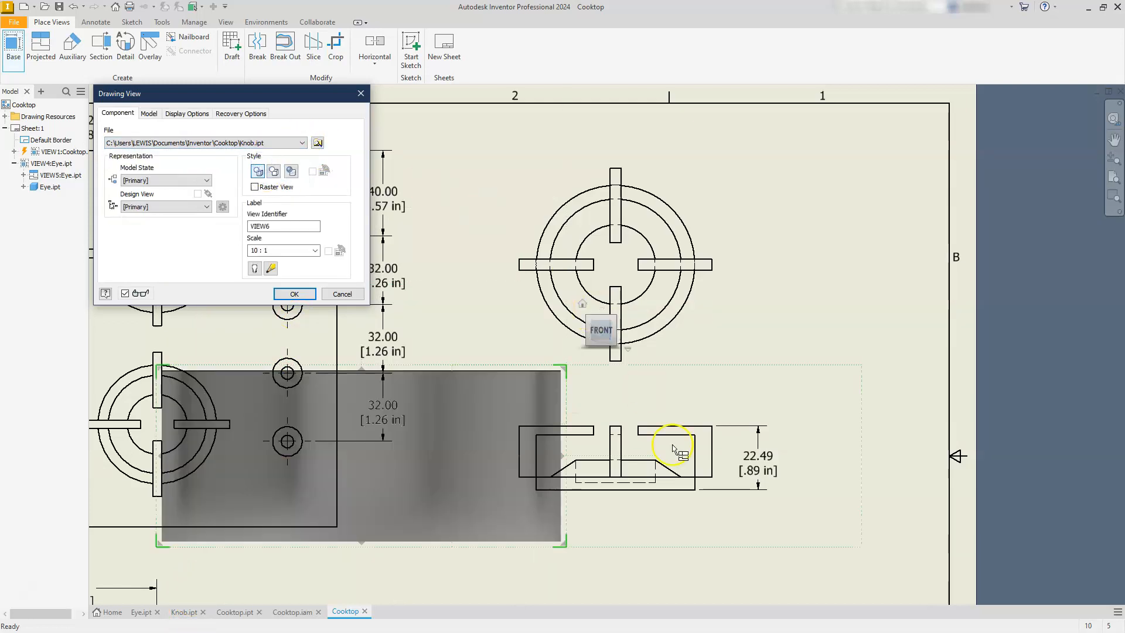
left_click(862, 443)
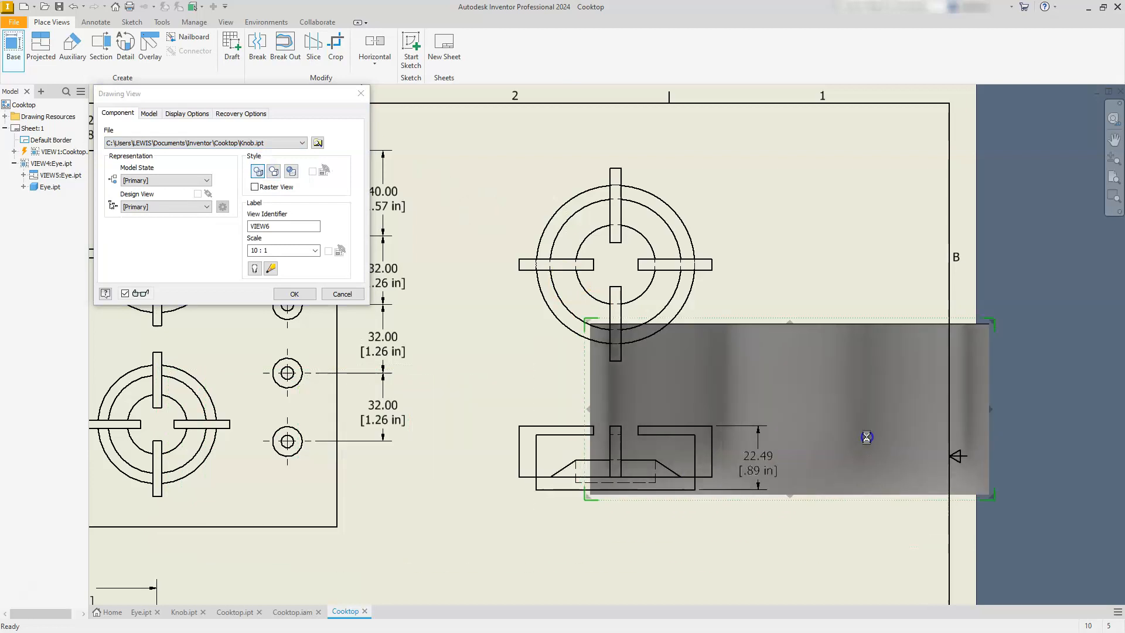
left_click_drag(956, 358, 868, 459)
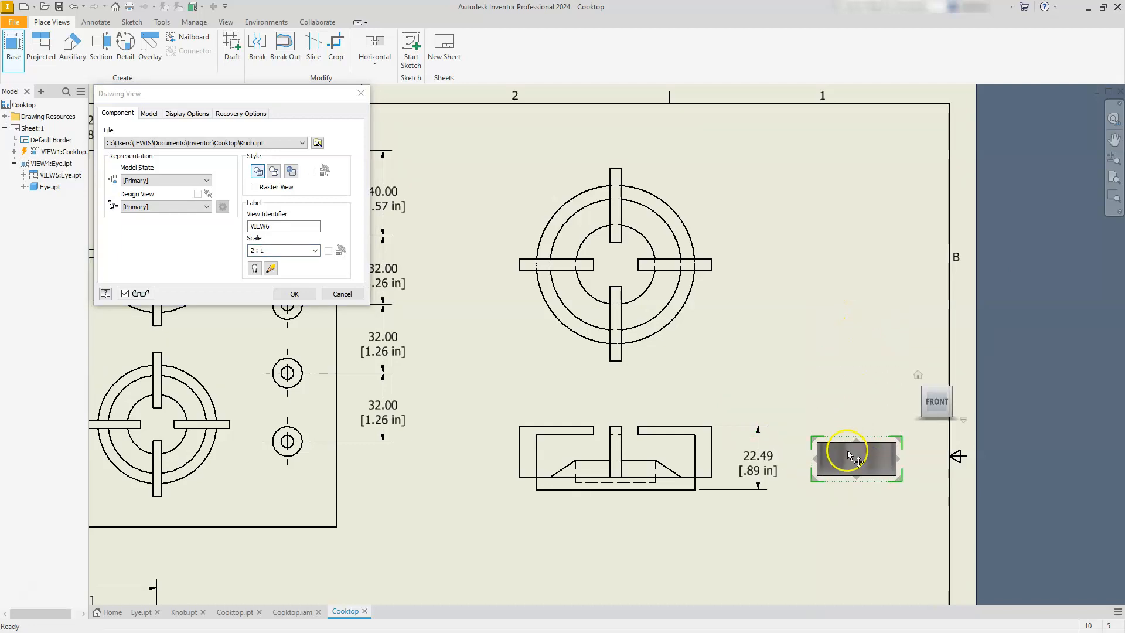
Project the knob's top view above its front view, then shift the Eye.ipt views left to widen the gap.
left_click(854, 316)
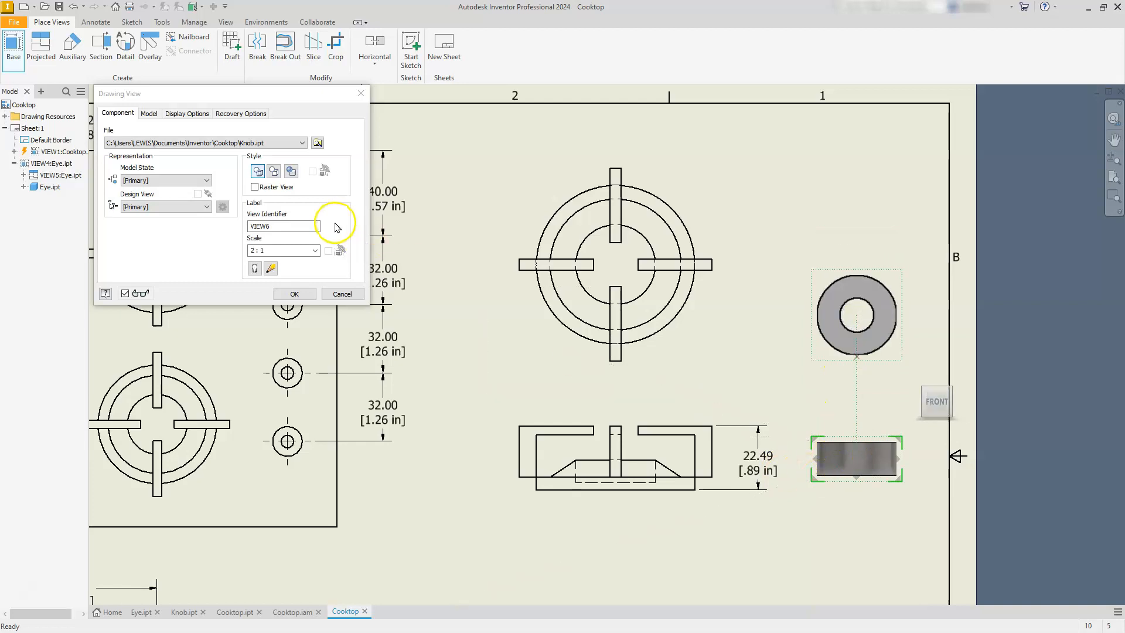
left_click(293, 293)
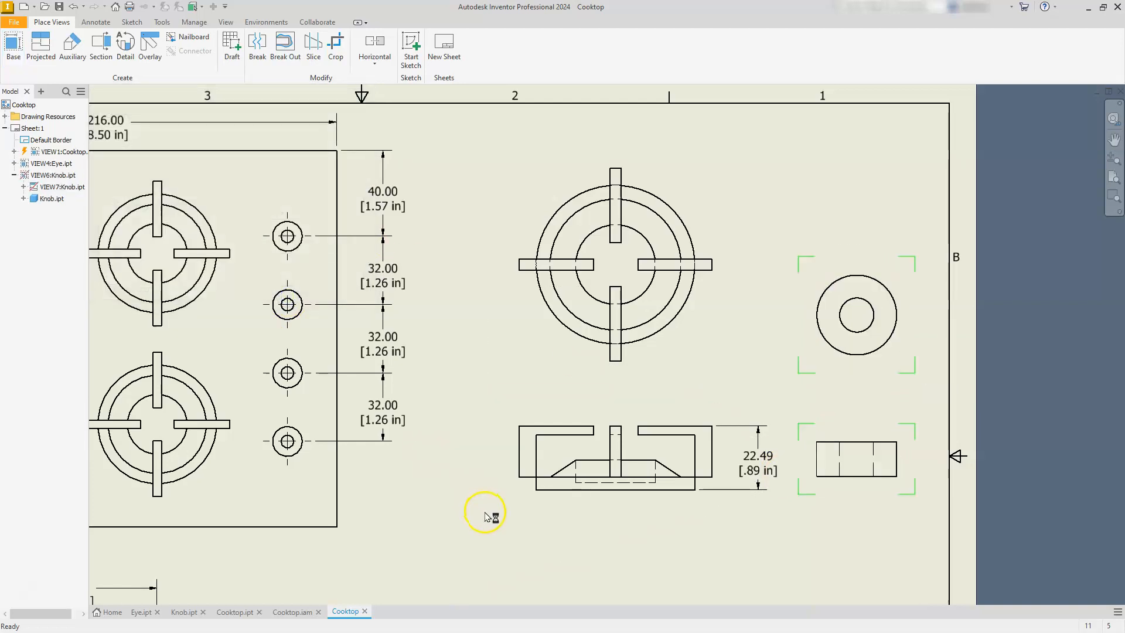
left_click_drag(501, 489, 457, 491)
left_click(476, 490)
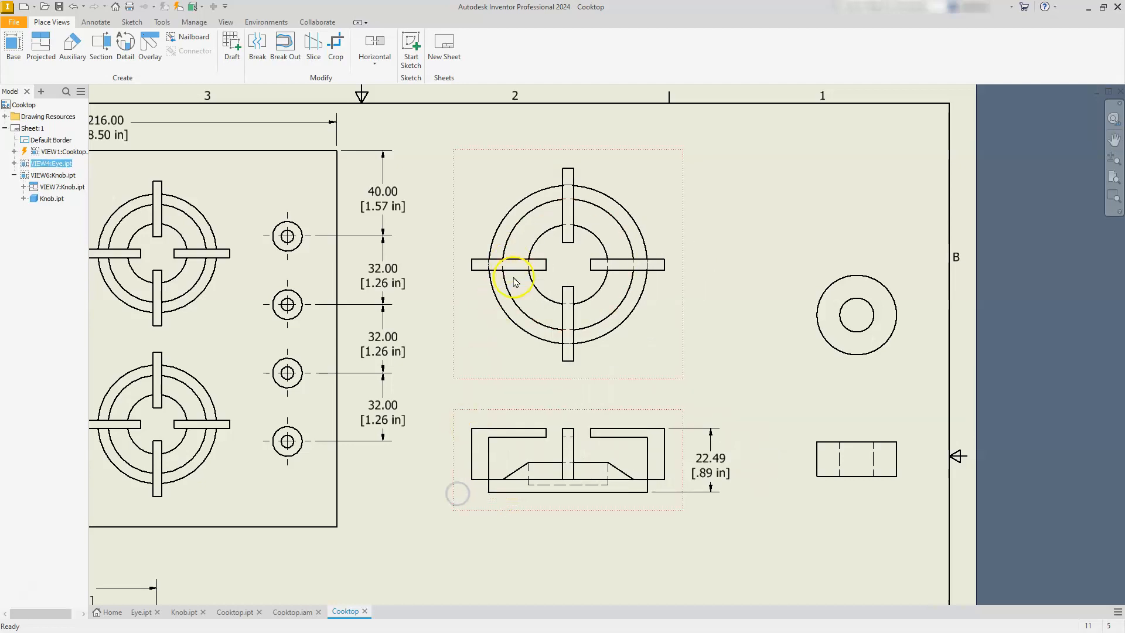
Add a center mark to the knob's top view and a bisecting centerline between the side edges of its front view.
left_click(95, 22)
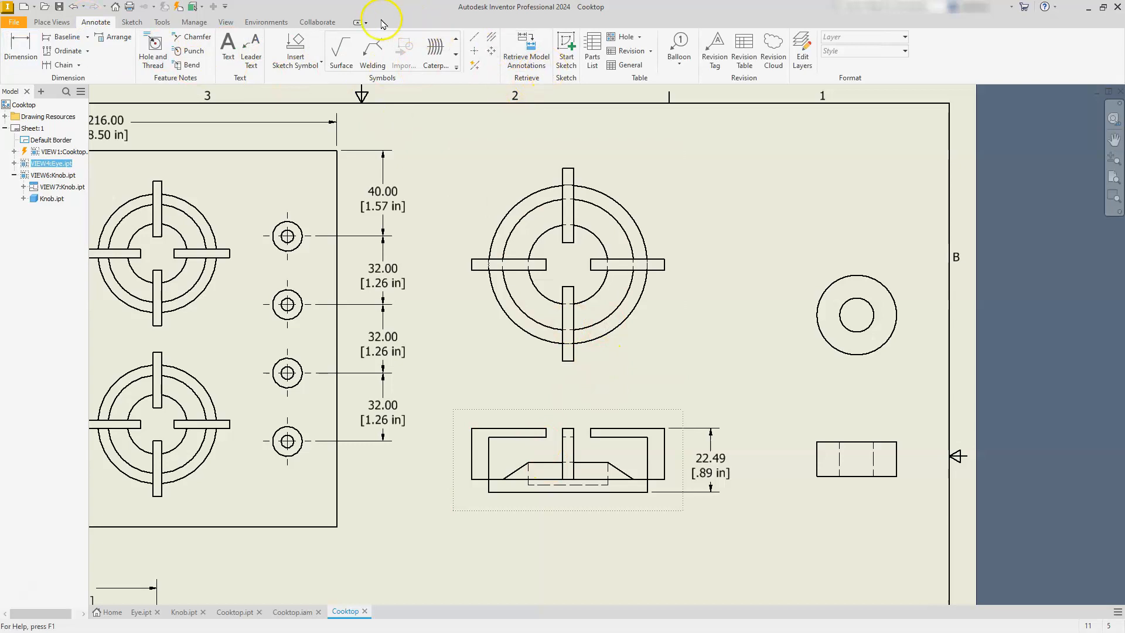
left_click(476, 49)
left_click(819, 306)
left_click(492, 38)
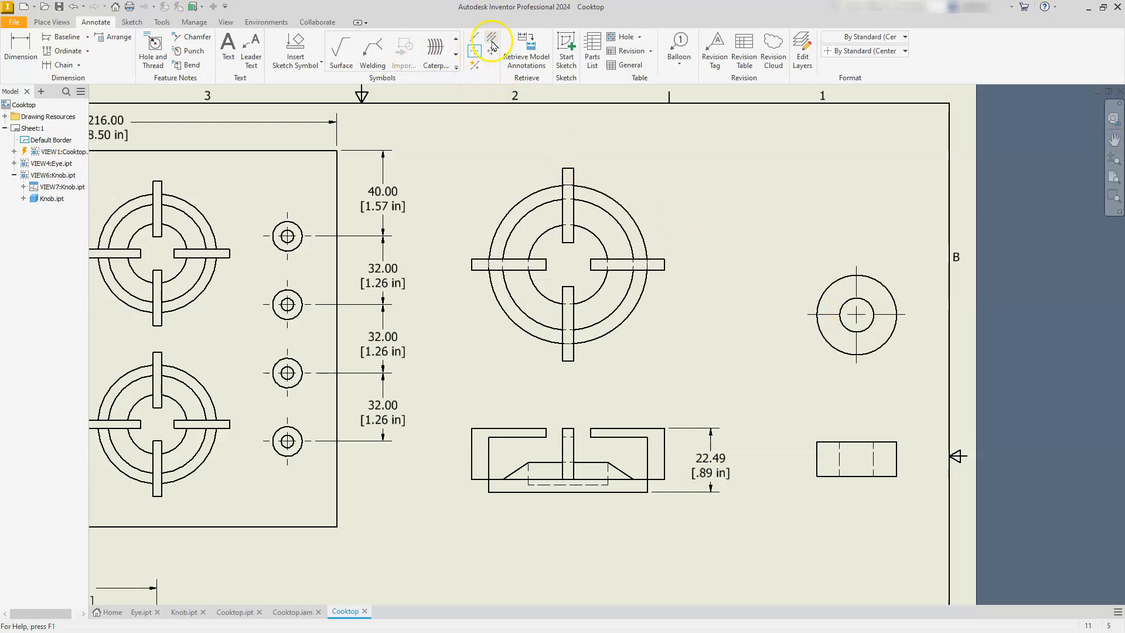
left_click(818, 467)
left_click(897, 467)
key("Escape")
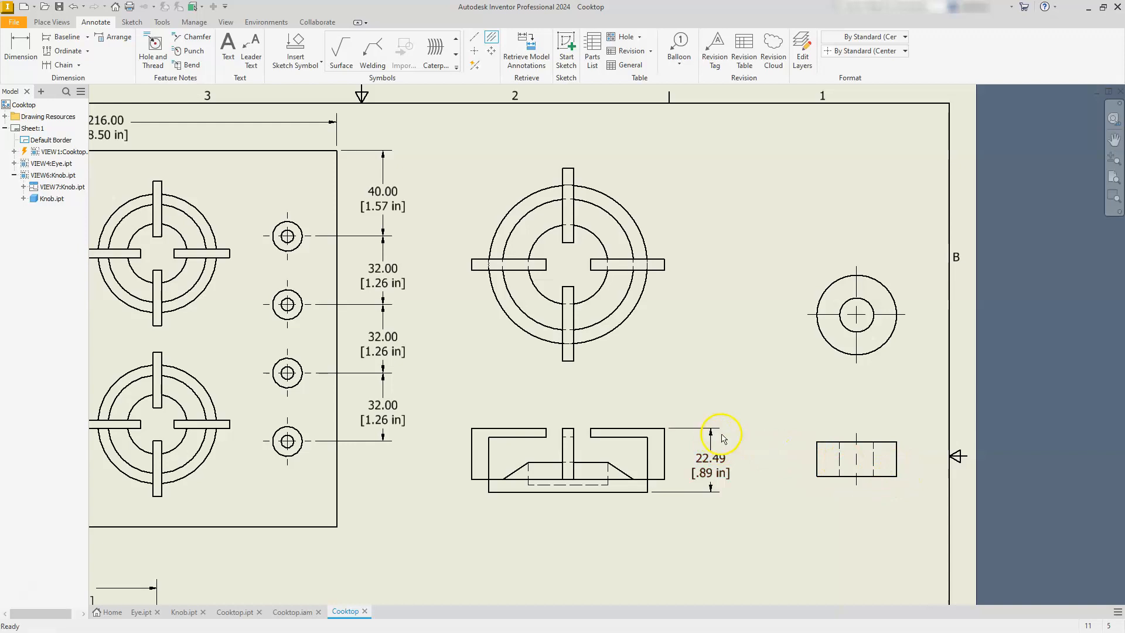
Examine the whole drawing sheet, checking the layout of the cooktop, Eye and Knob views.
scroll(723, 441, "down", 3)
scroll(731, 476, "up", 2)
middle_click_drag(730, 495, 826, 377)
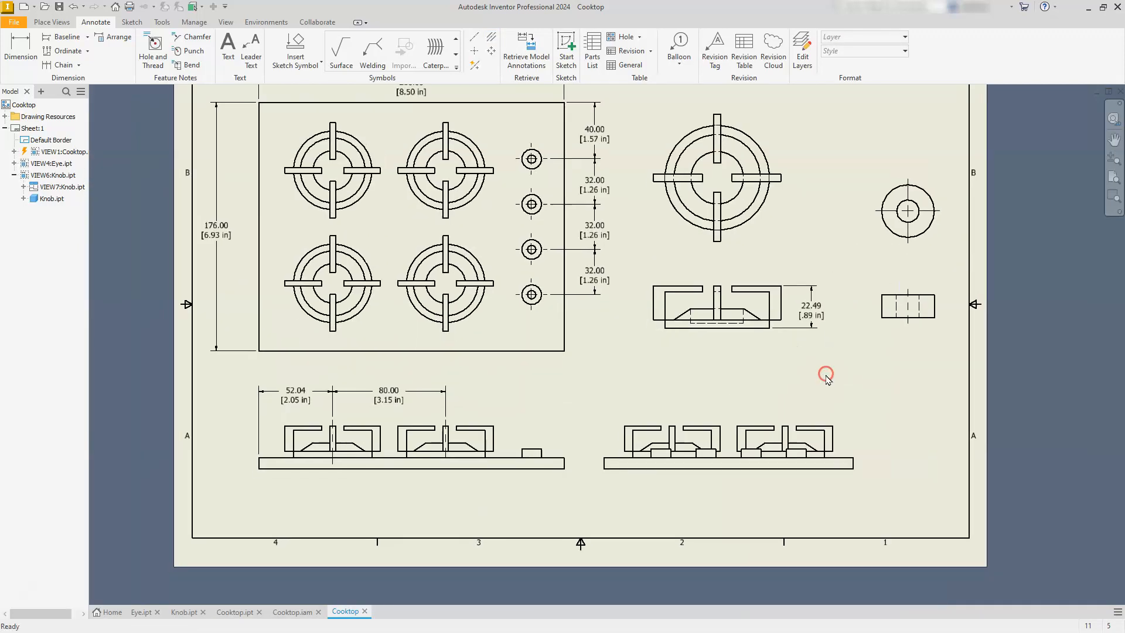
scroll(827, 381, "up", 3)
scroll(826, 383, "down", 4)
middle_click_drag(810, 342, 804, 362)
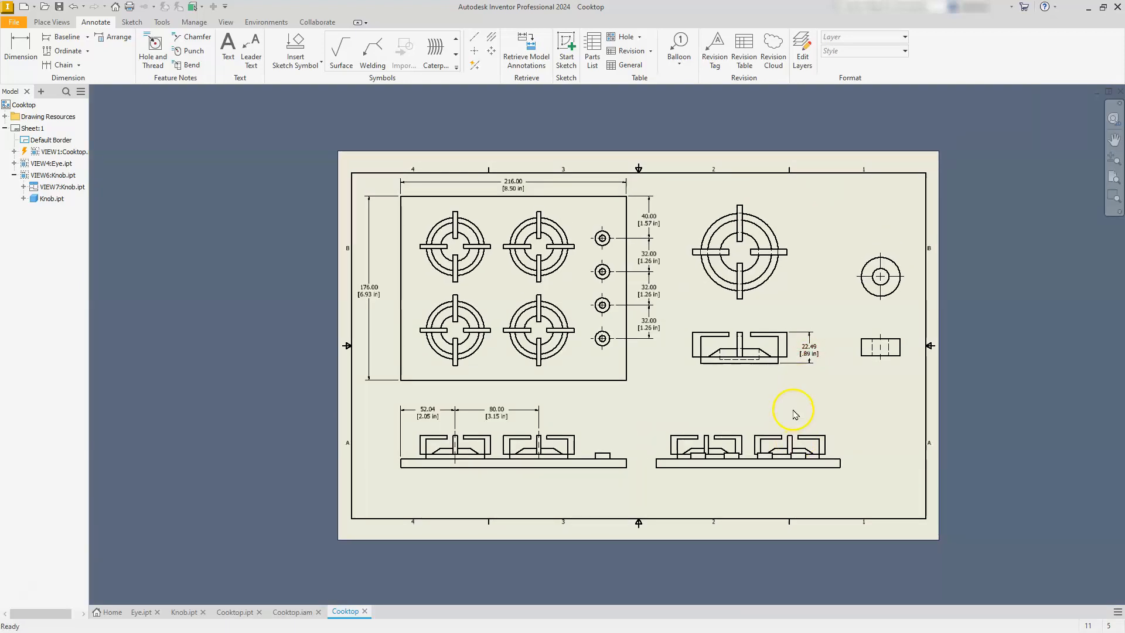
scroll(795, 414, "up", 2)
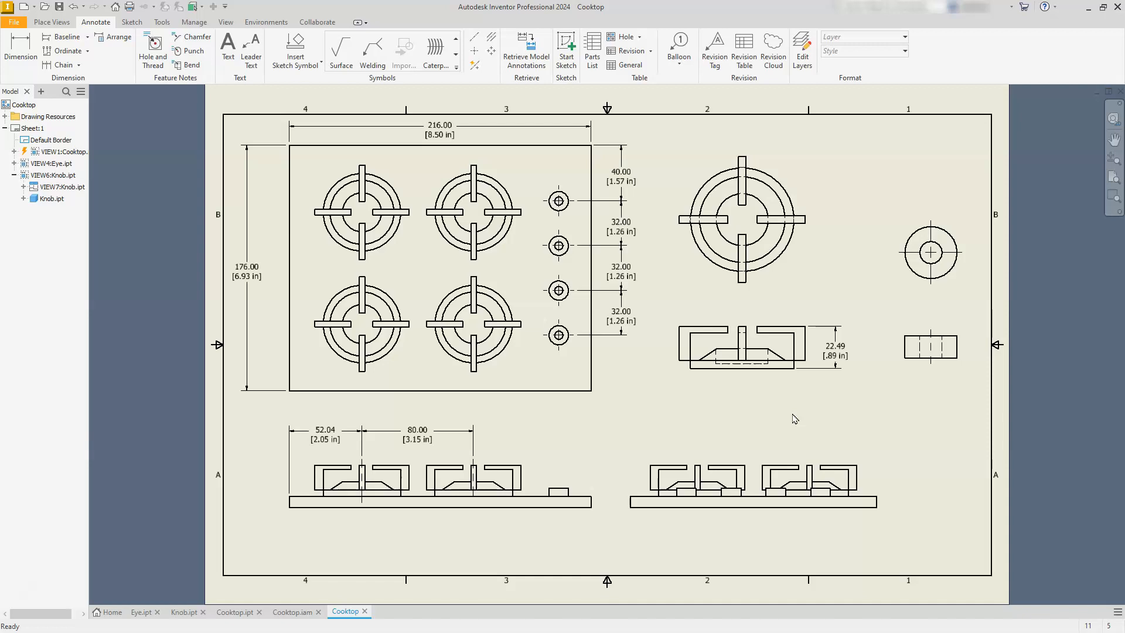
left_click(792, 419)
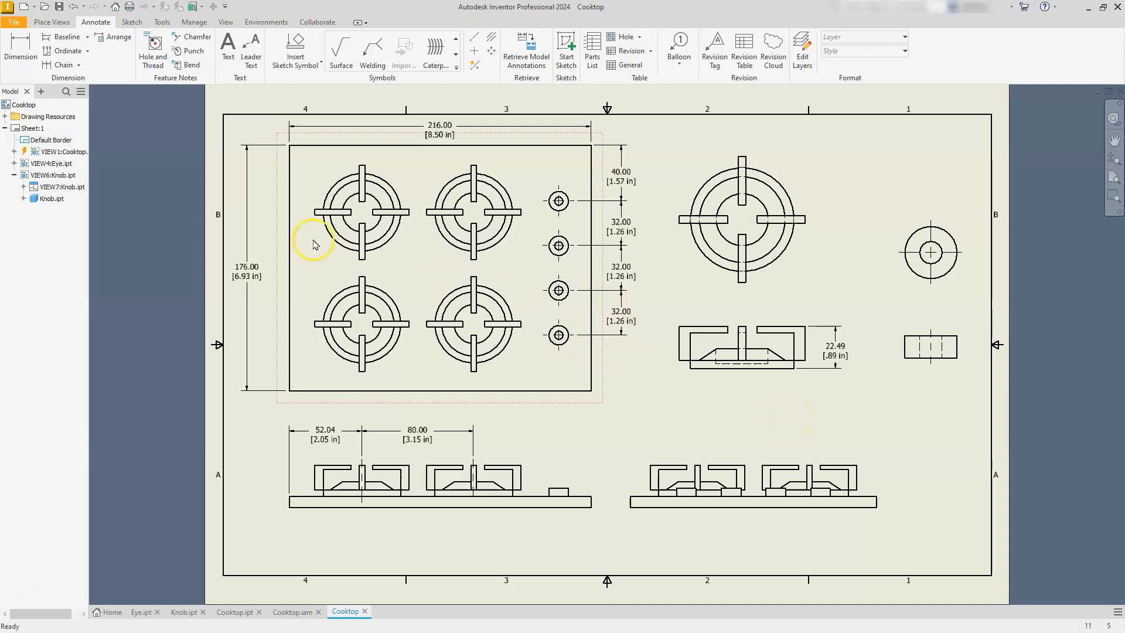
Create a new presentation file from the metric Standard (mm).ipn template.
left_click(25, 9)
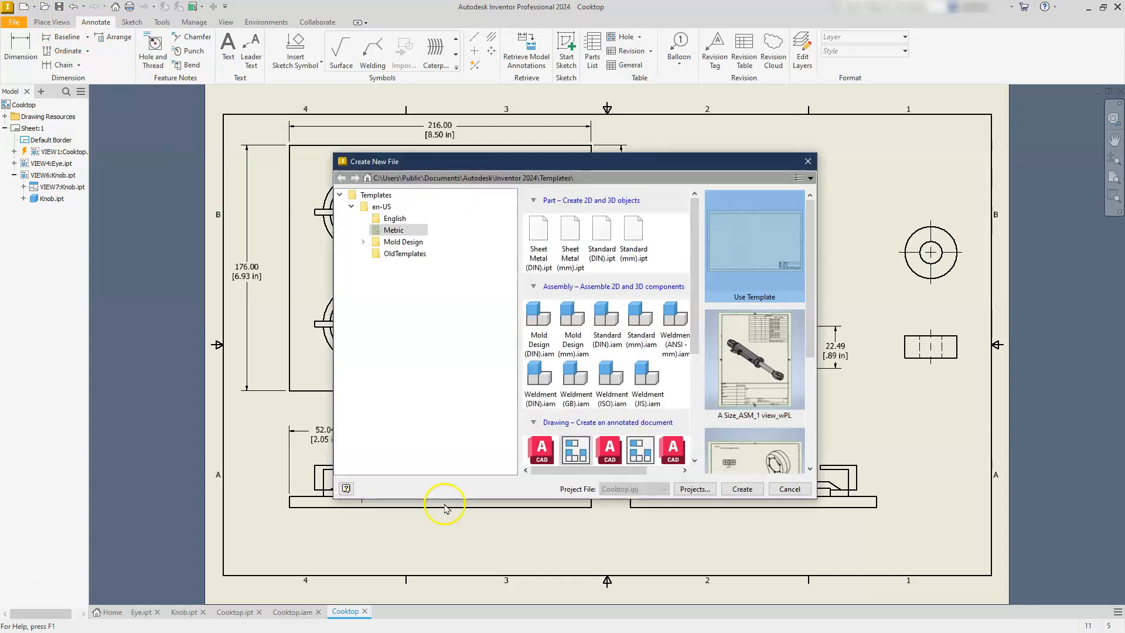
scroll(635, 381, "down", 3)
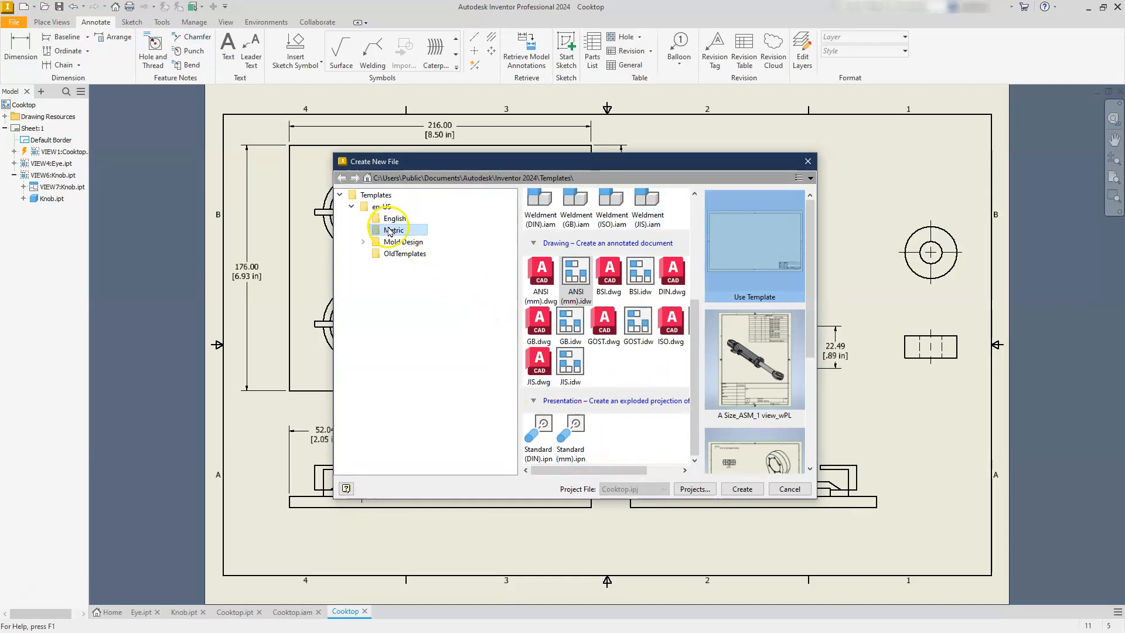
left_click(577, 423)
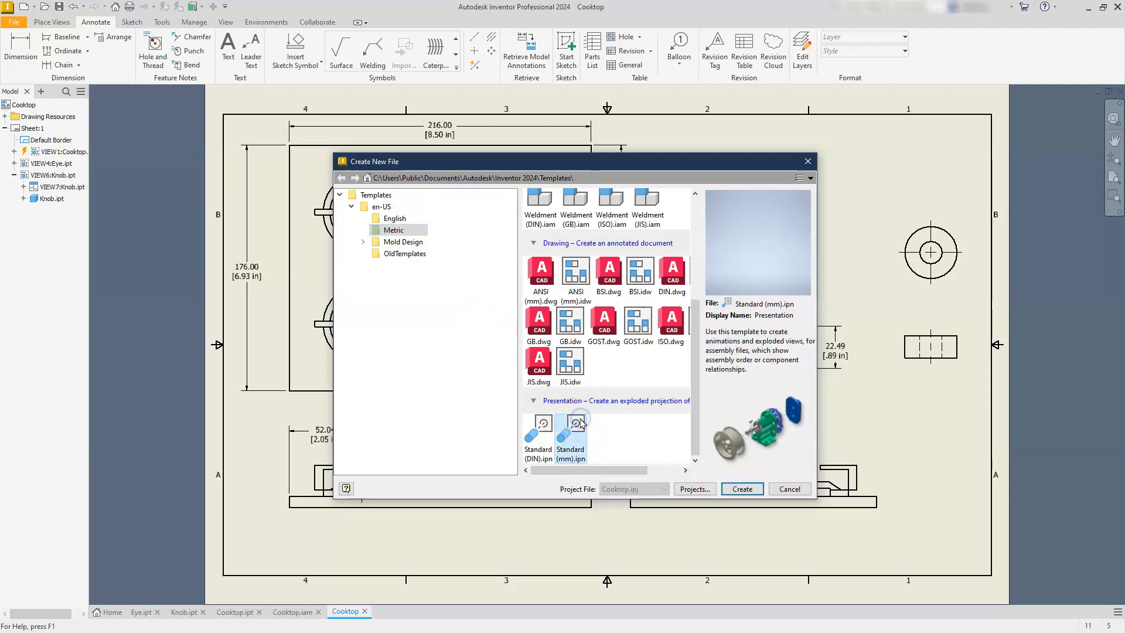
left_click(743, 489)
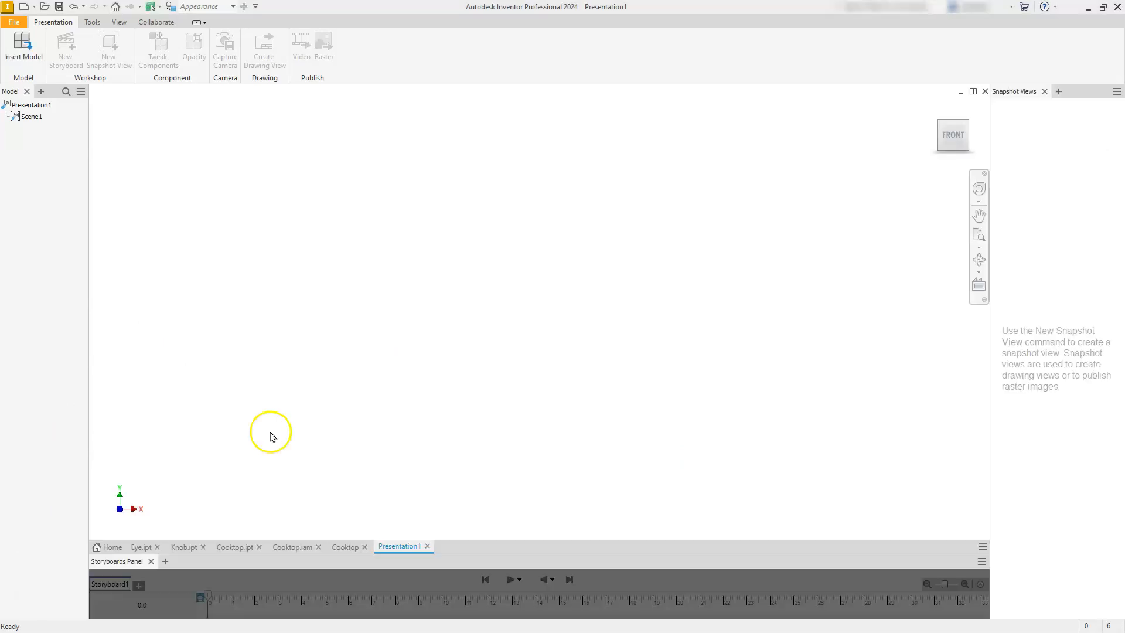
Insert the Cooktop.iam assembly as the model of the new presentation.
left_click(20, 40)
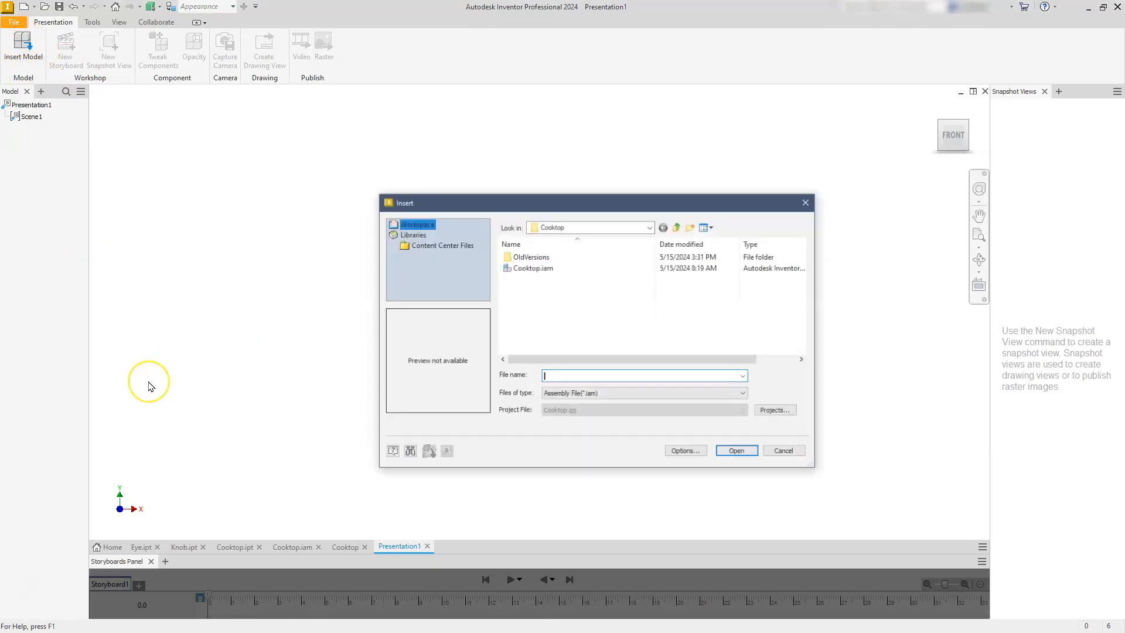
left_click(518, 268)
left_click(737, 452)
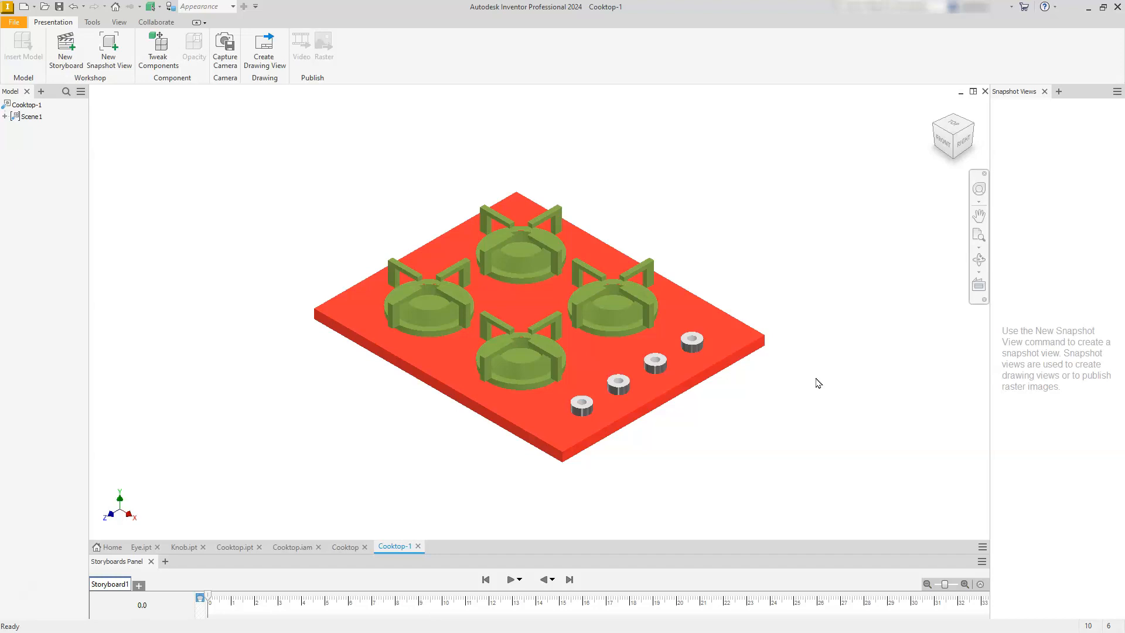
scroll(727, 382, "up", 3)
middle_click_drag(753, 353, 673, 364)
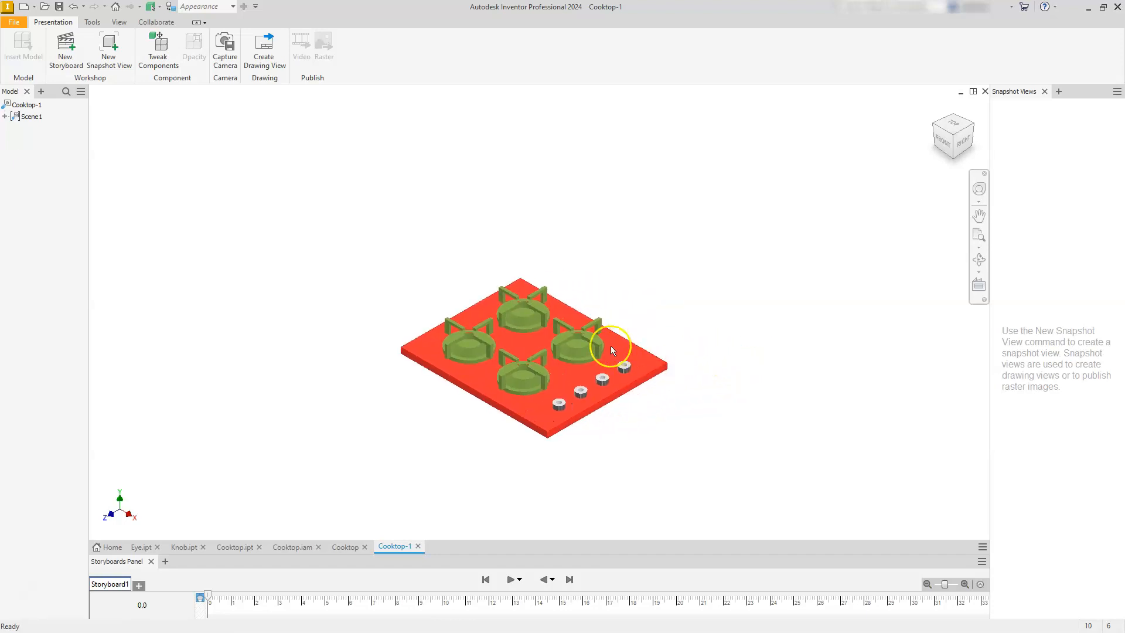
Tweak the two eyes nearest the knobs by -300 mm along Z, away from the plate.
left_click(535, 369)
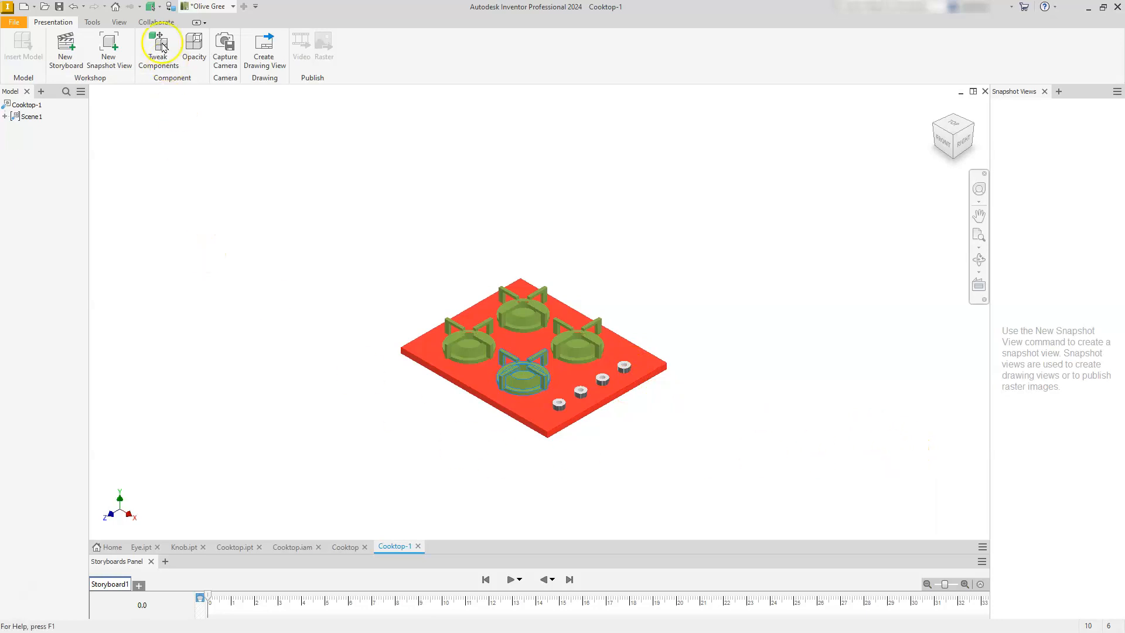
left_click(244, 289)
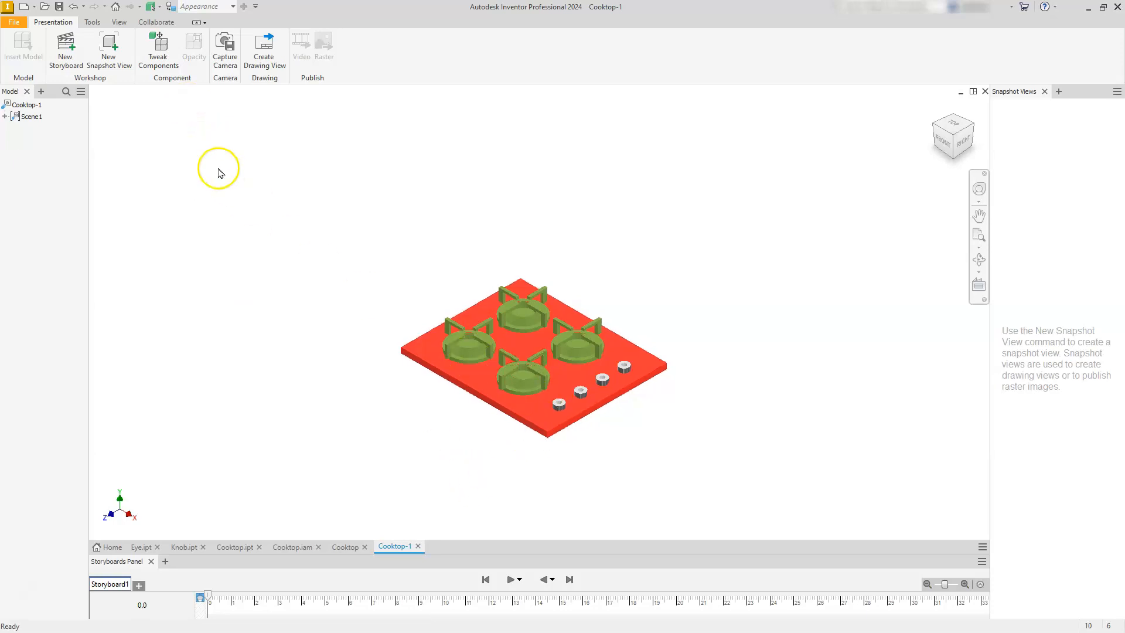
left_click(158, 52)
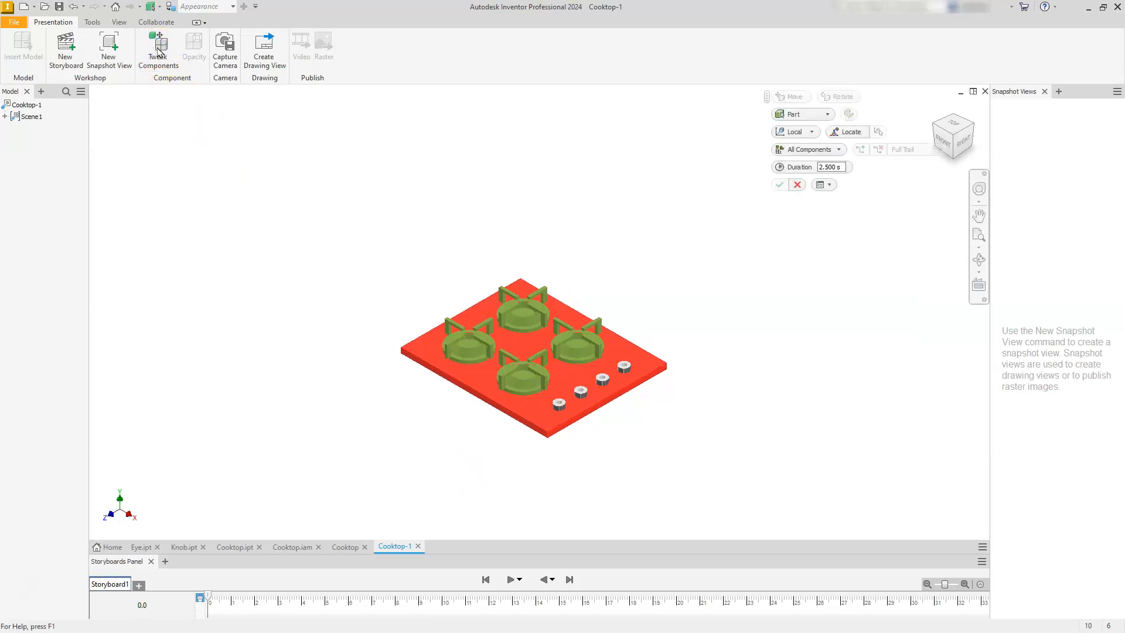
left_click(519, 374)
left_click(577, 351, "ctrl")
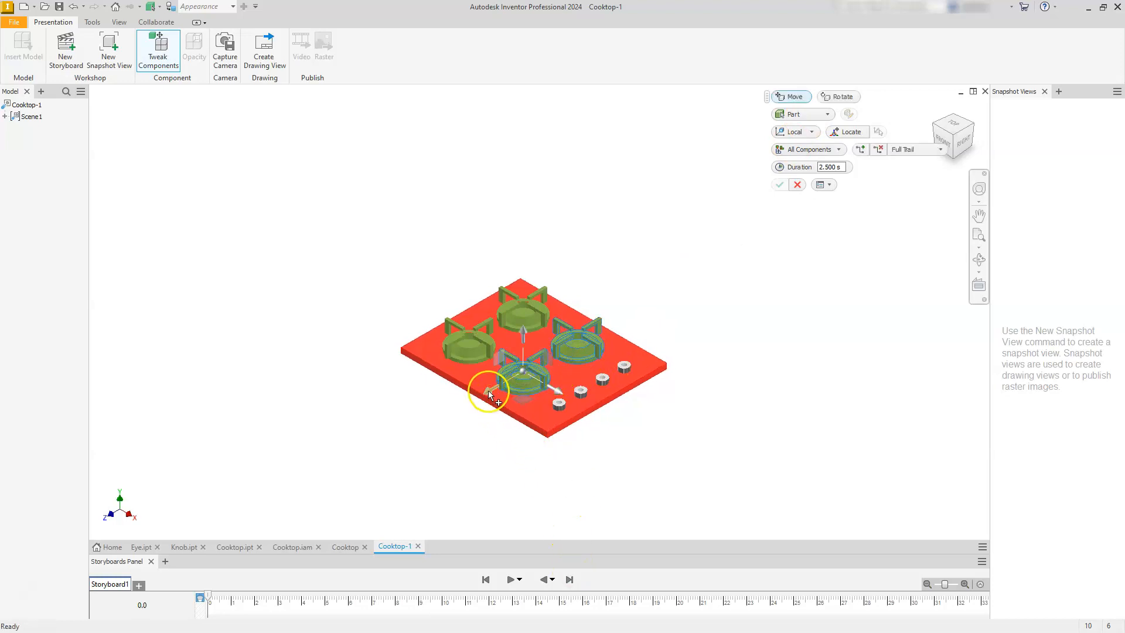
left_click_drag(490, 394, 722, 276)
left_click(829, 216)
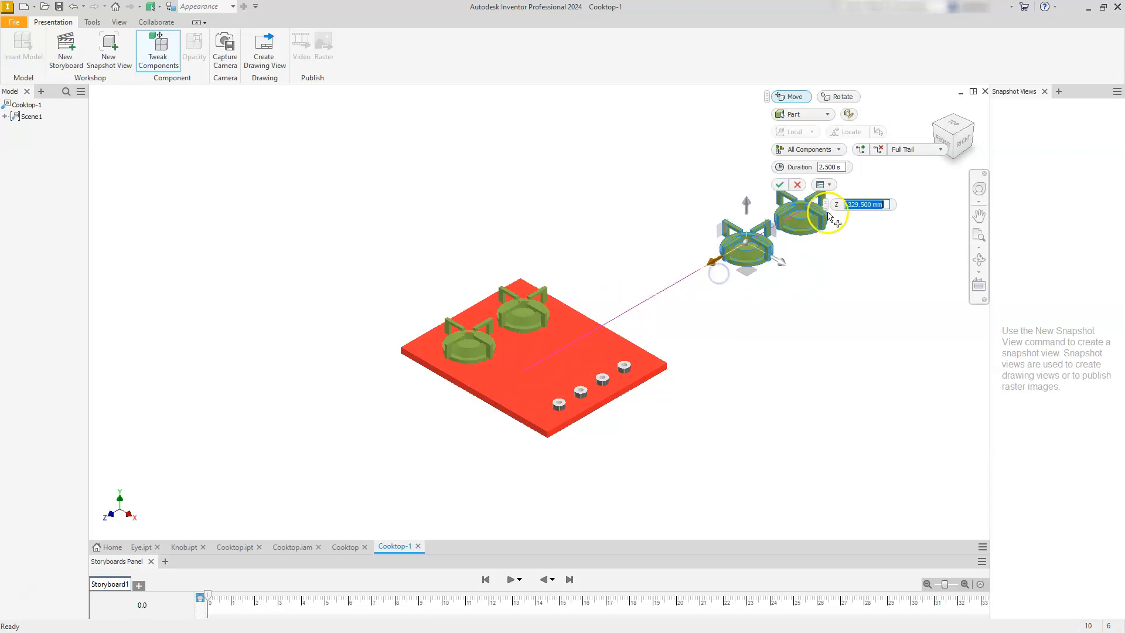
type("-")
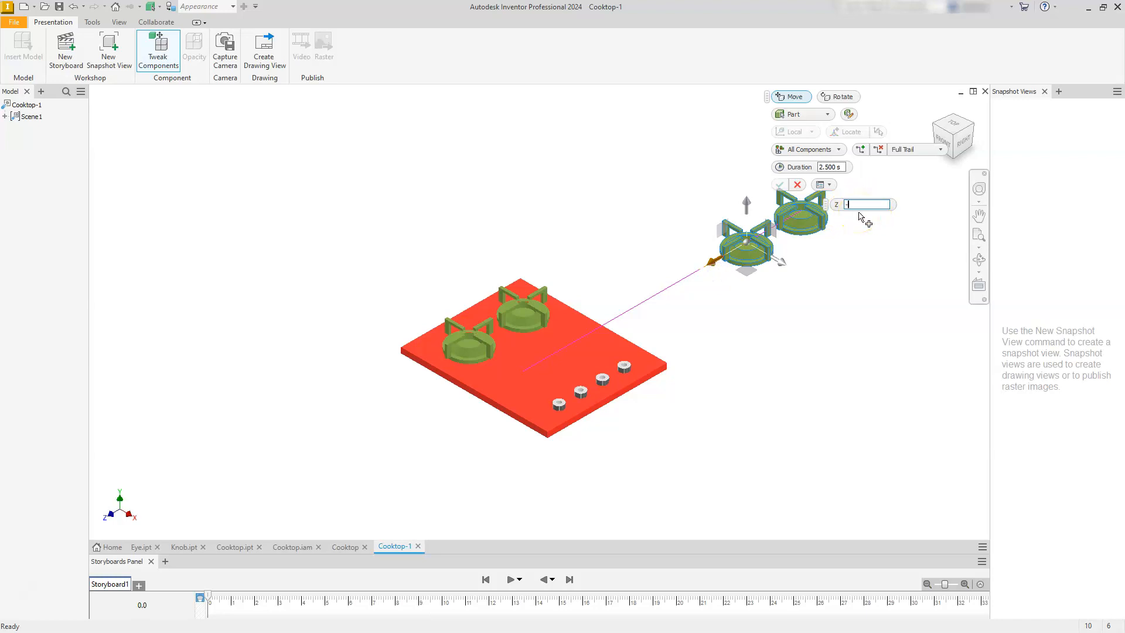
type("300")
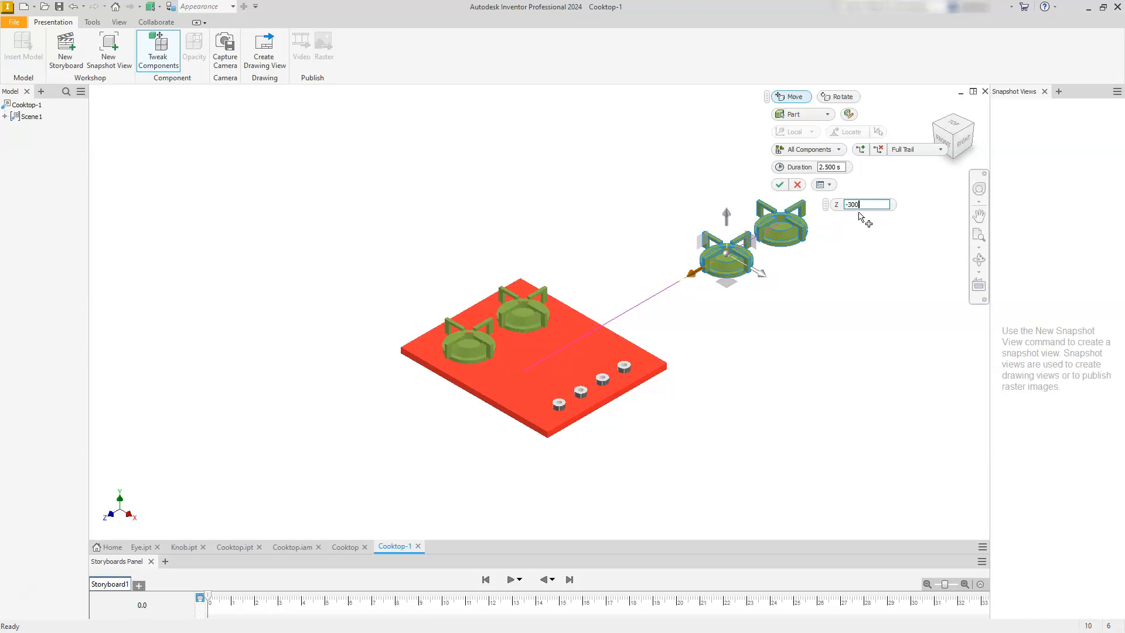
left_click(780, 184)
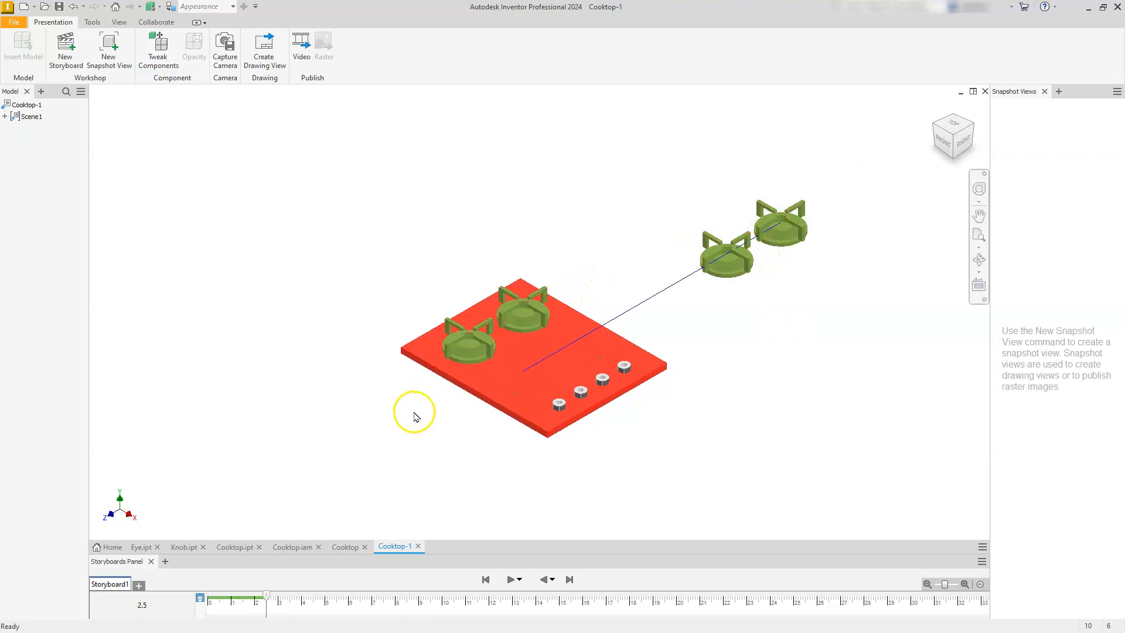
left_click(155, 45)
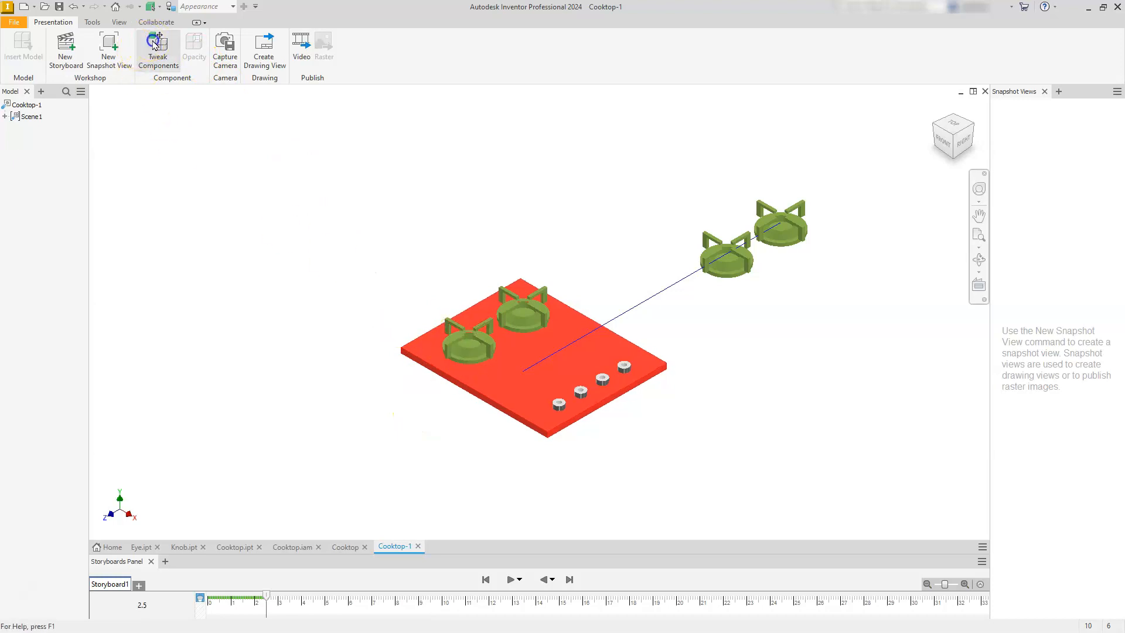
left_click(475, 346)
left_click(507, 317, "ctrl")
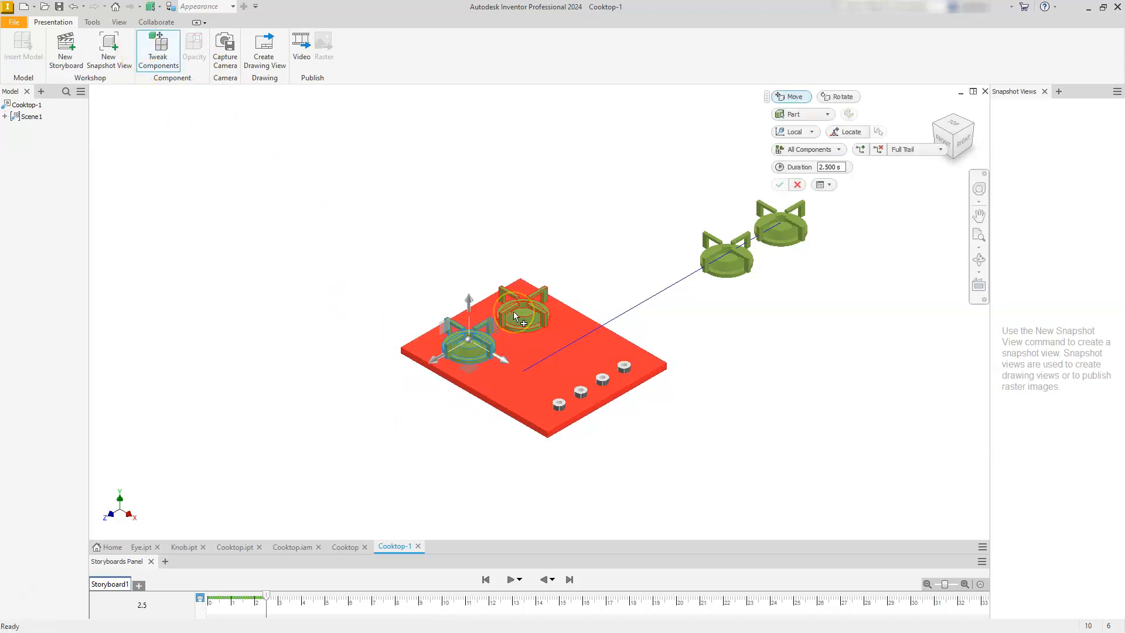
left_click(513, 311, "ctrl")
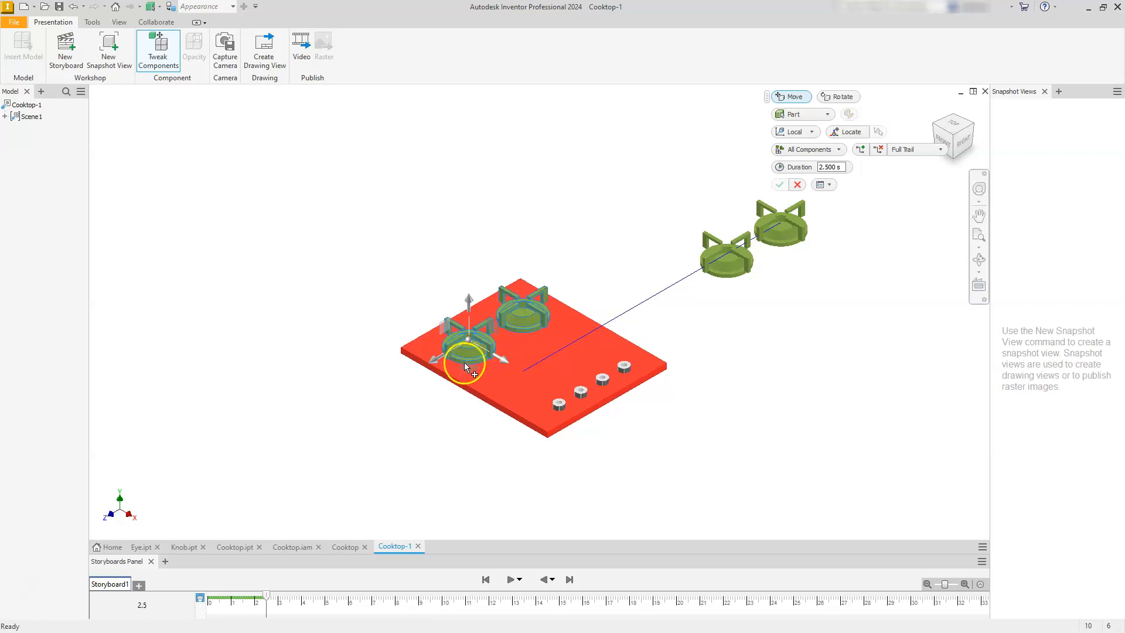
left_click_drag(431, 359, 363, 414)
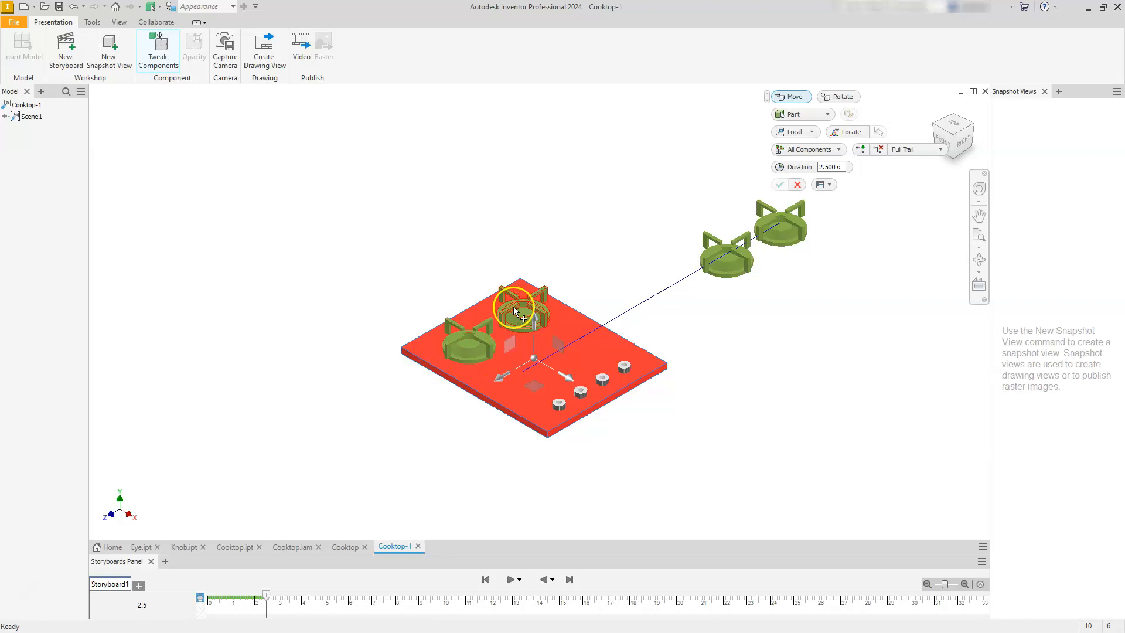
key("Escape")
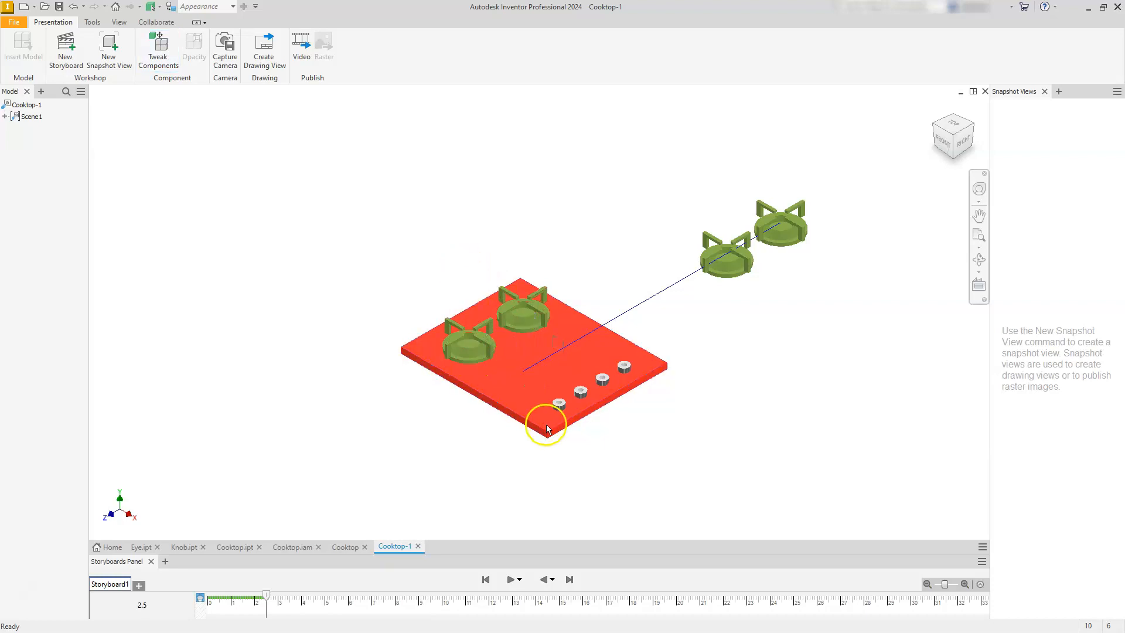
Tweak the two eyes farthest from the knobs by 200 mm along Z, off the plate's front side.
left_click(158, 50)
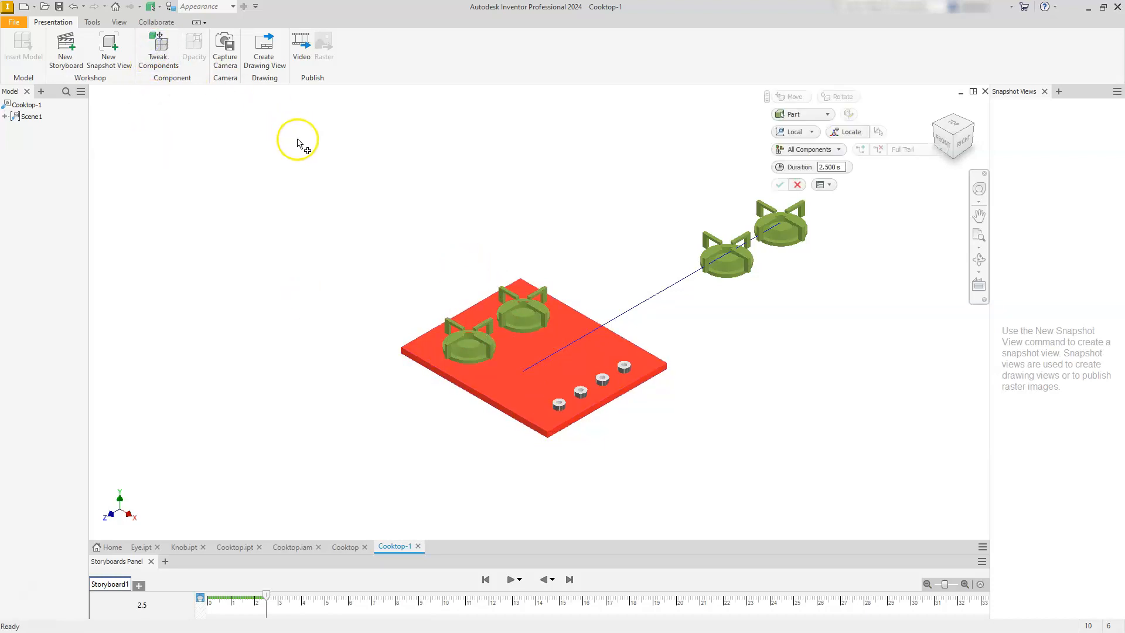
left_click(467, 341)
left_click(521, 331)
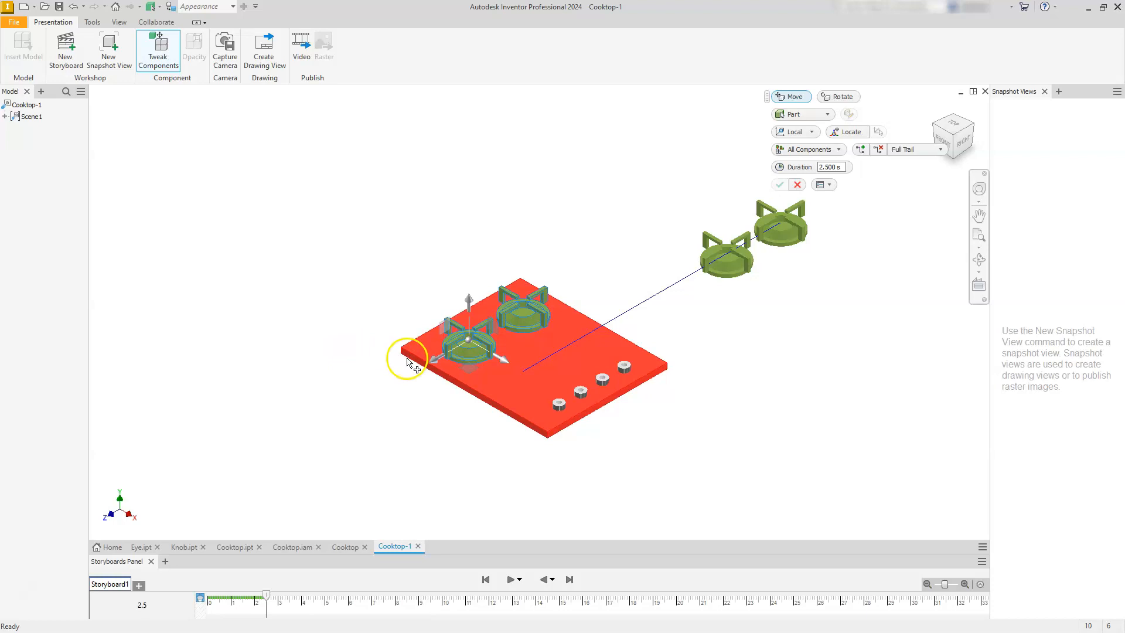
left_click_drag(434, 360, 283, 478)
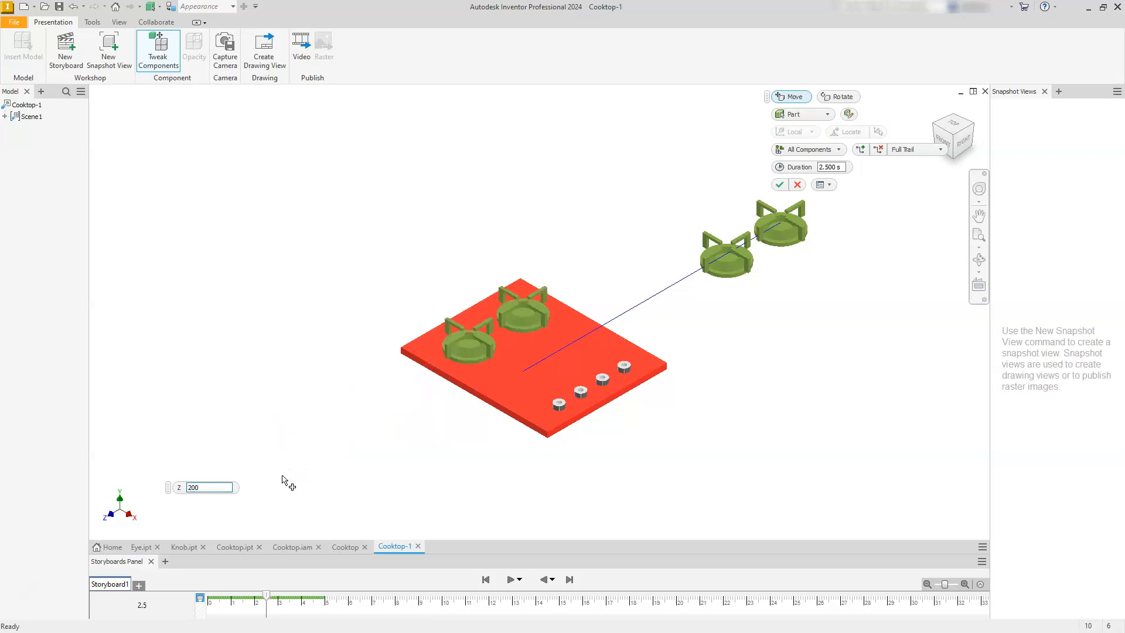
key("Return")
left_click(733, 267)
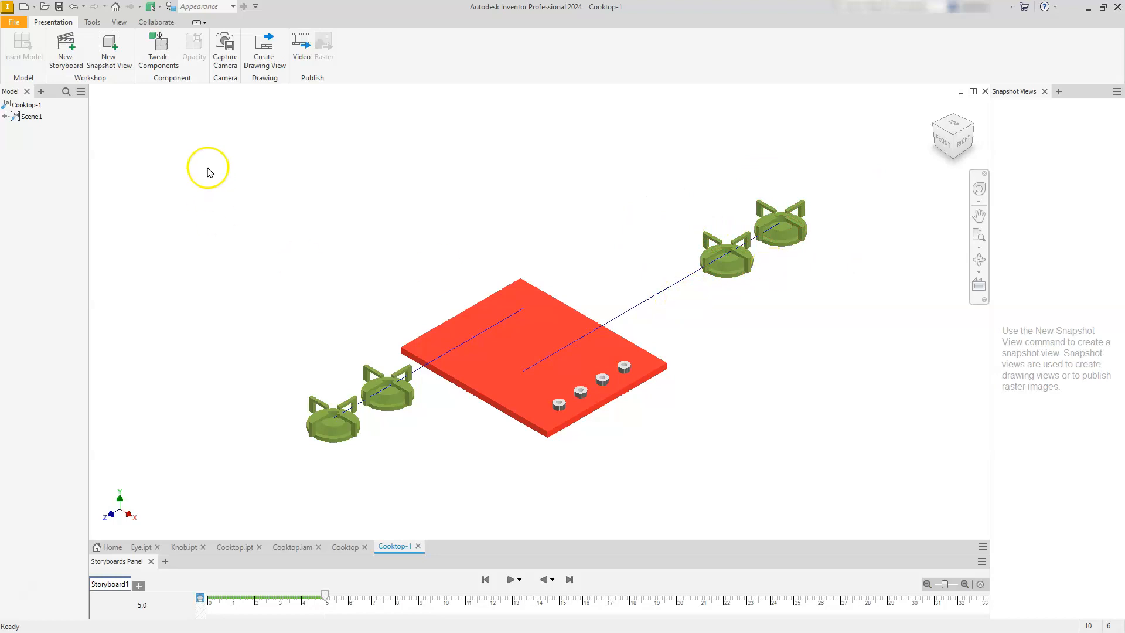
Set the distance of the first tweak, which moves the eyes nearest the knobs, to 200 mm.
left_click(6, 117)
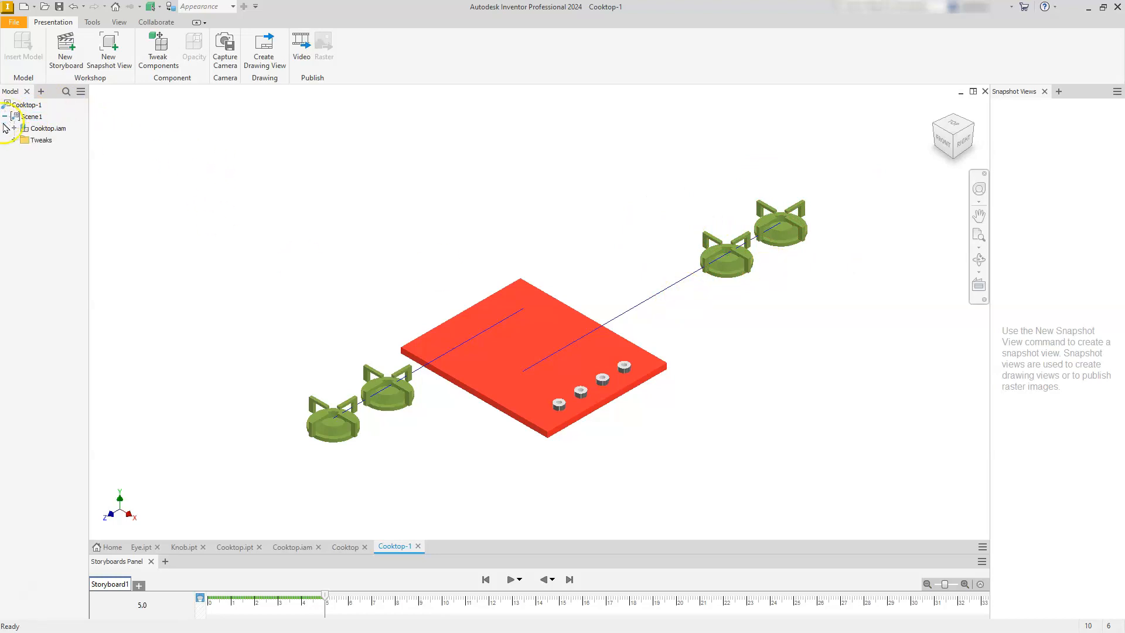
left_click(14, 140)
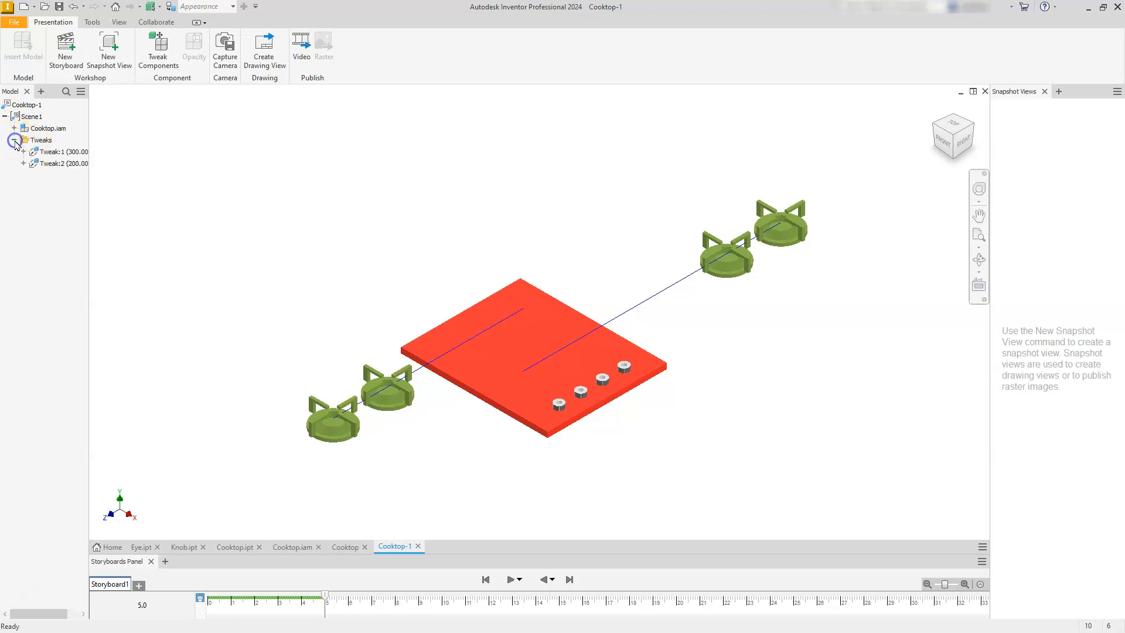
left_click(44, 152)
left_click(80, 153)
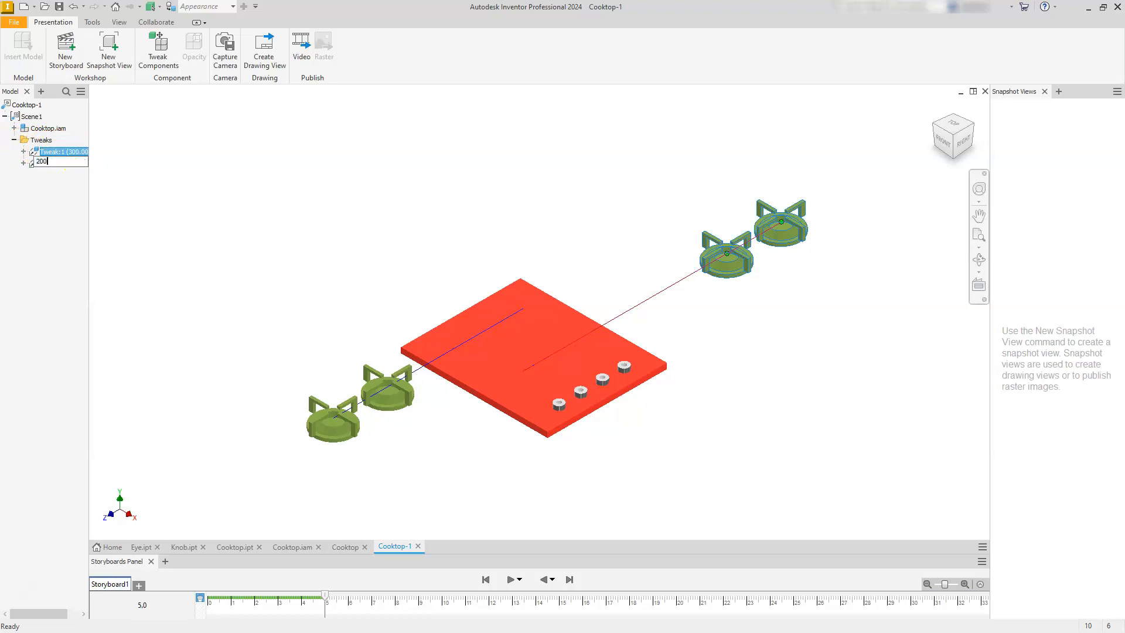
type("200")
key("Return")
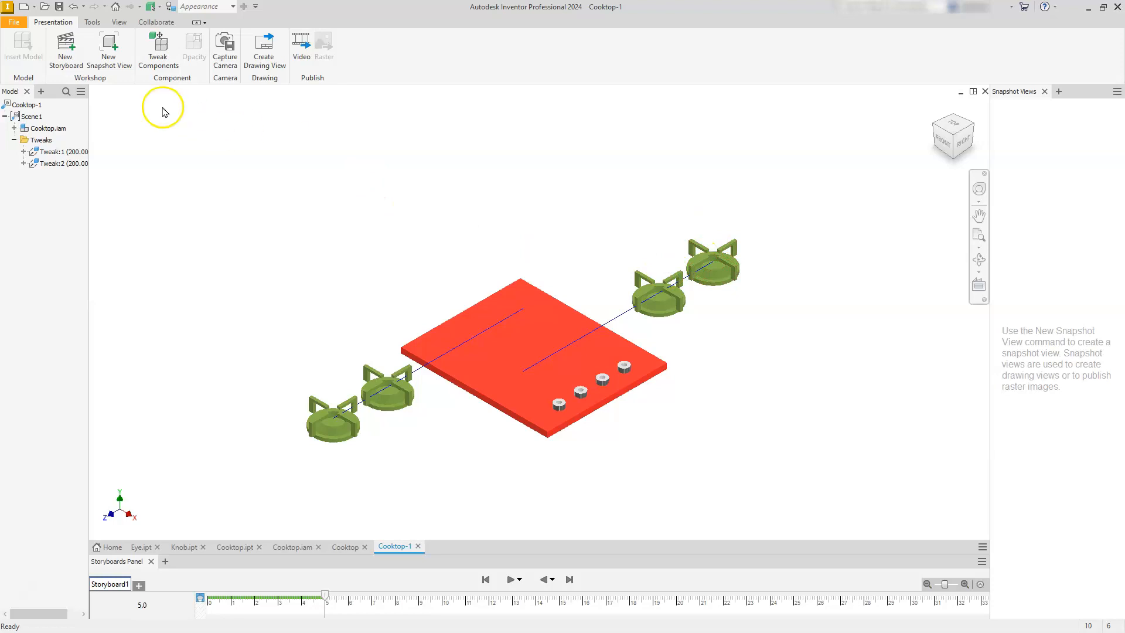
Tweak the two eyes behind the plate upward by 100 mm along Y.
left_click(159, 50)
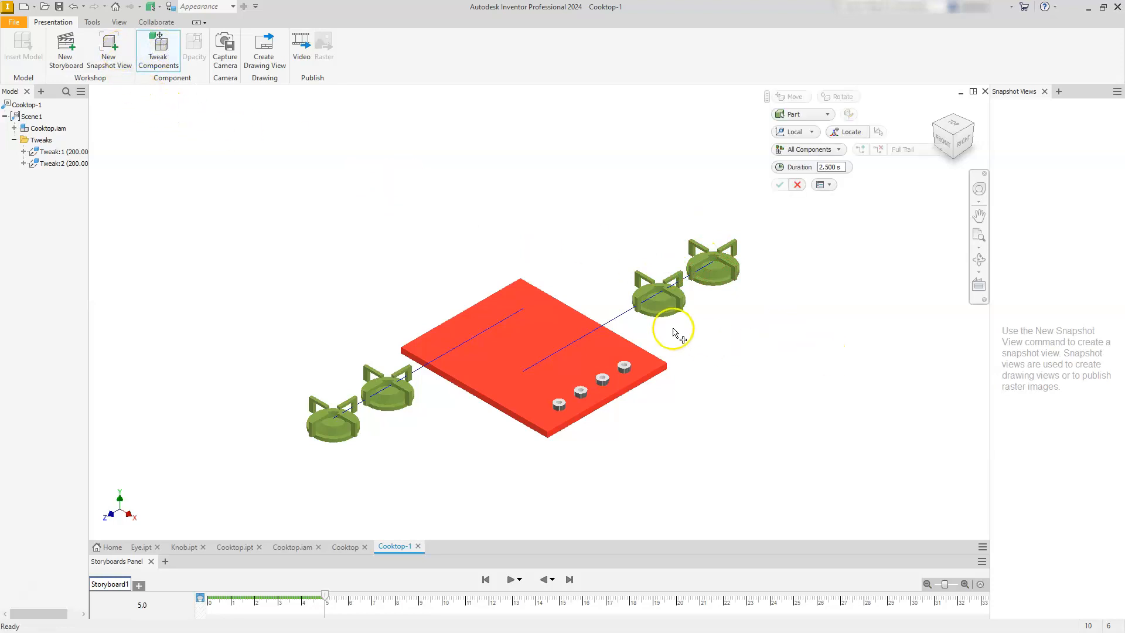
left_click(660, 308)
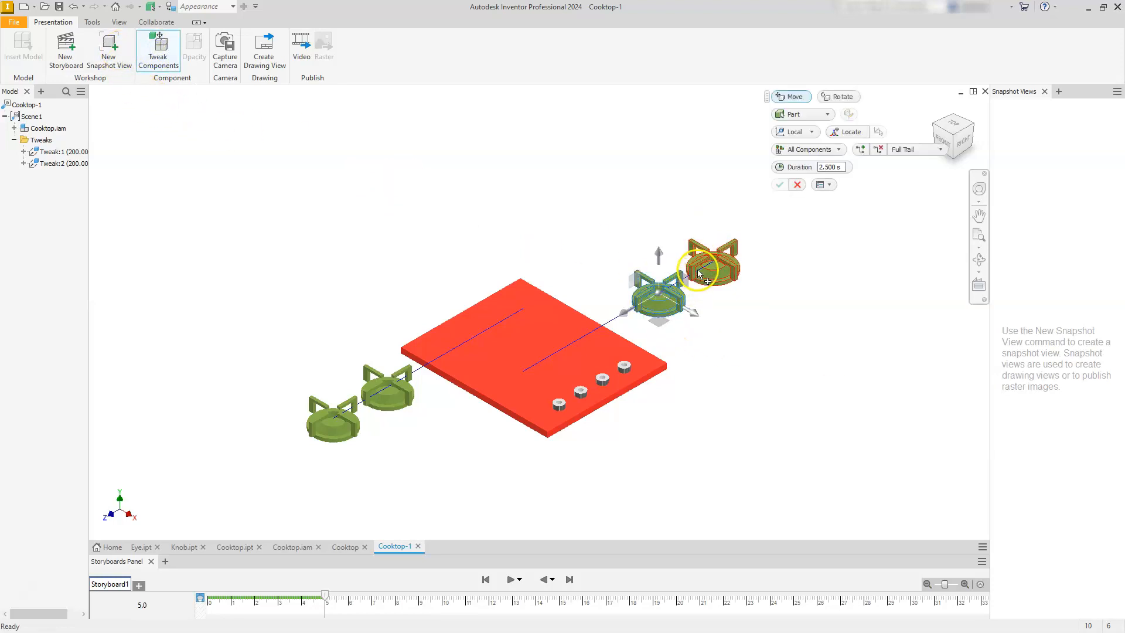
left_click(699, 273, "ctrl")
left_click_drag(660, 258, 655, 186)
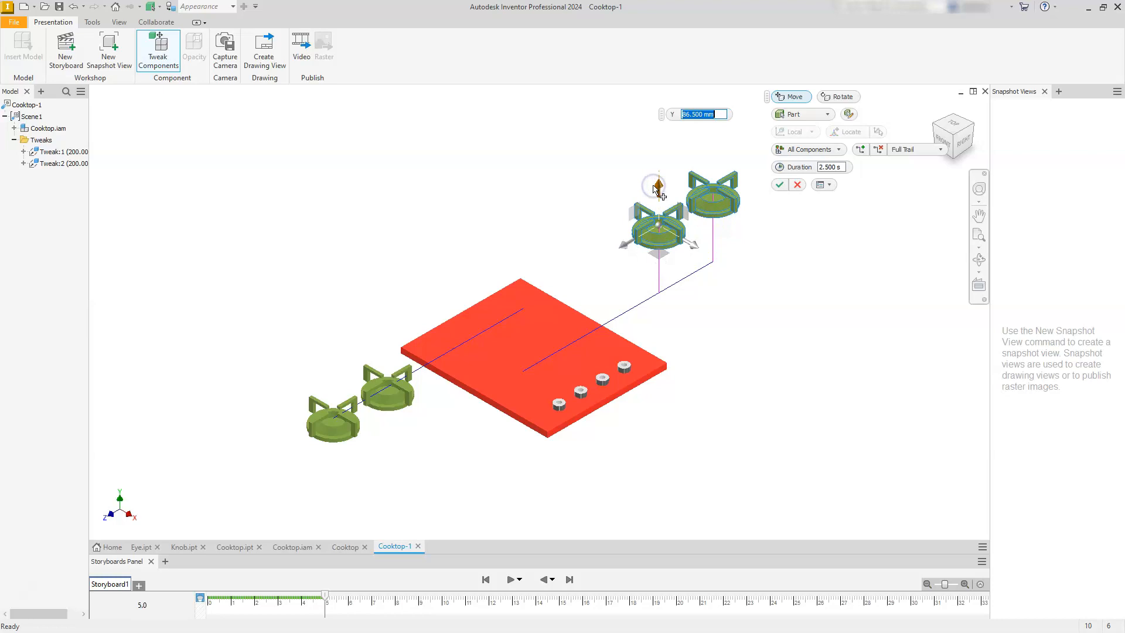
key("Return")
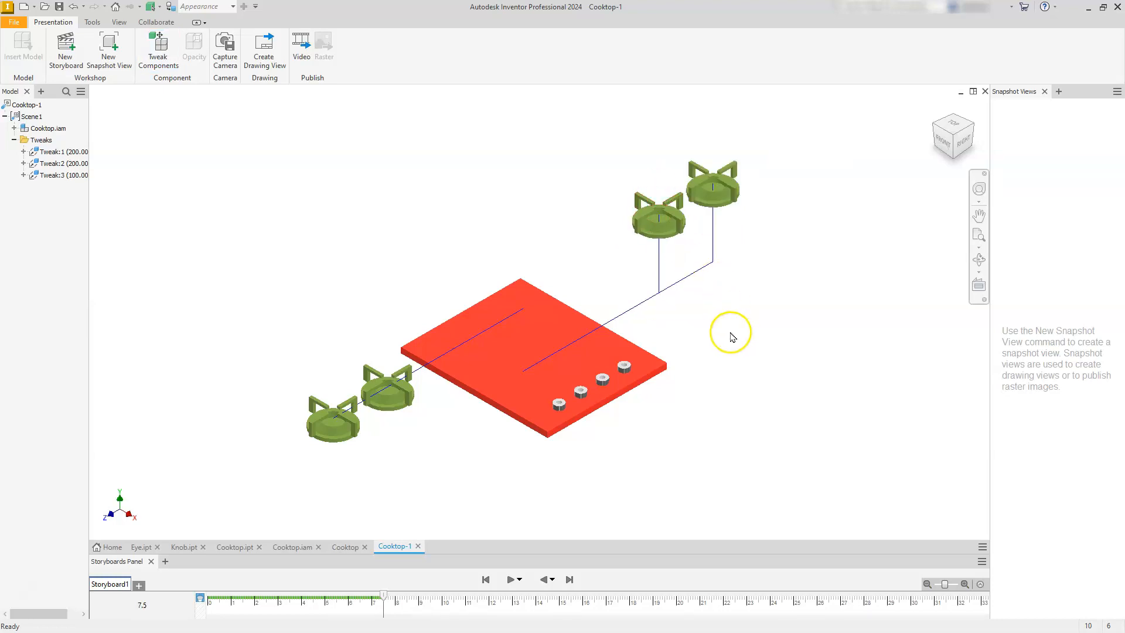
Tweak the two eyes in front of the plate upward by 100 mm along Y.
left_click(157, 50)
left_click(381, 409)
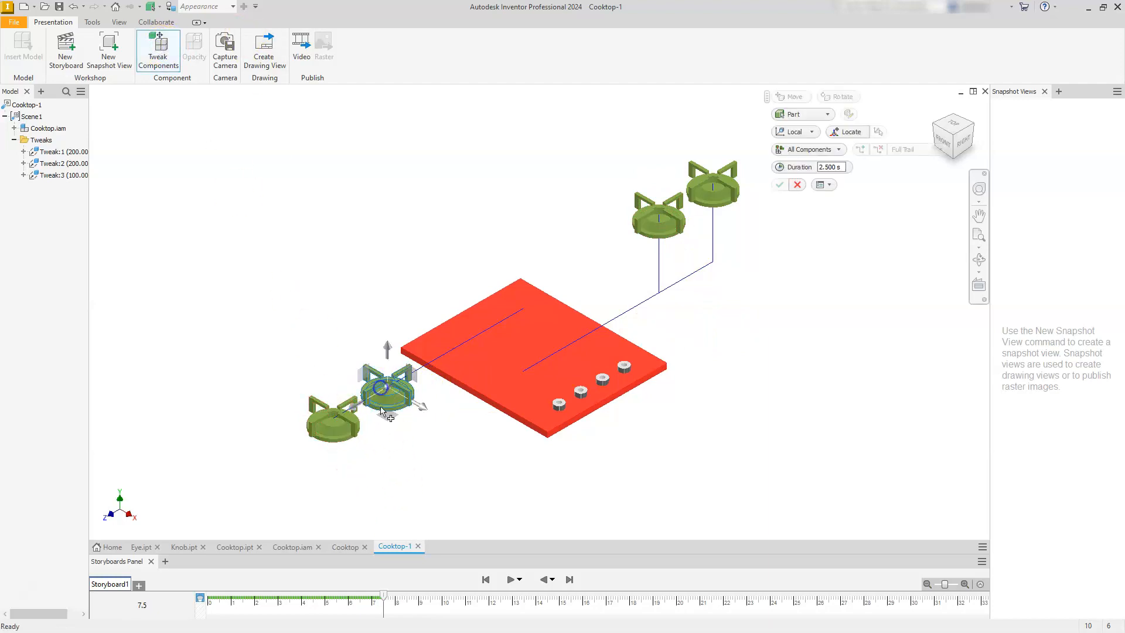
left_click(336, 435, "ctrl")
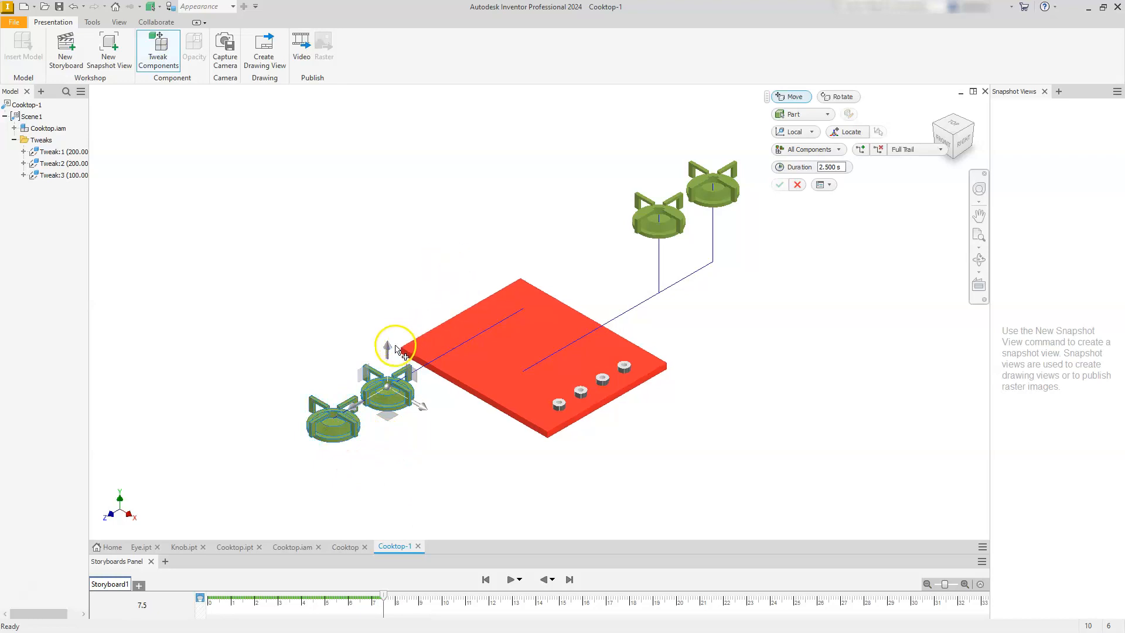
left_click_drag(392, 348, 391, 254)
type("100")
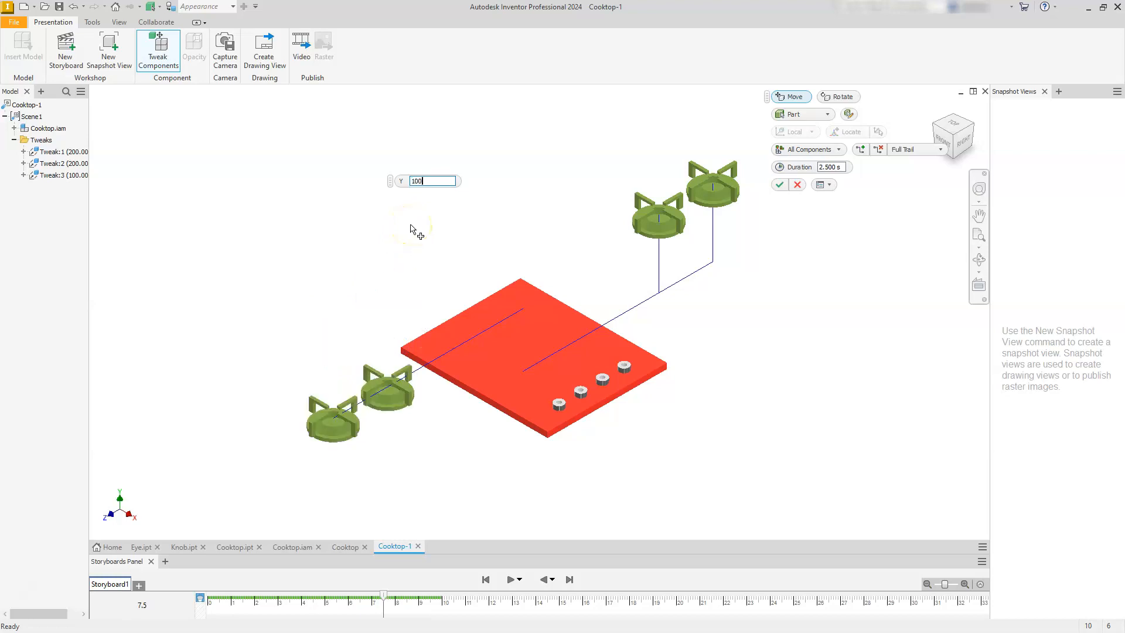
key("Return")
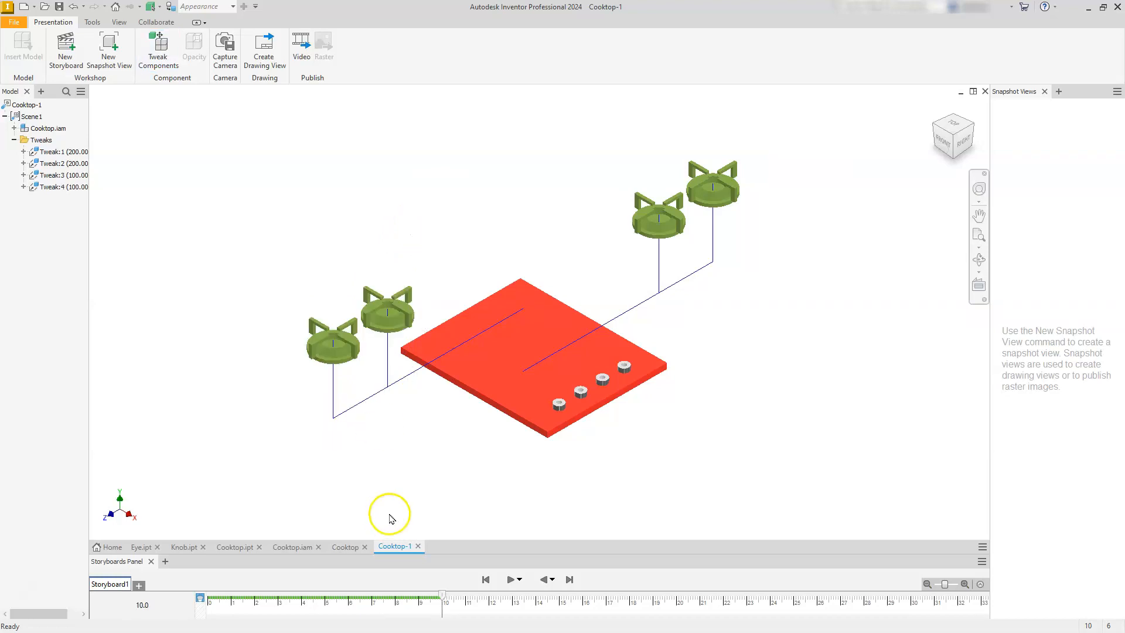
Tweak all four knobs 100 mm along X, out past the plate's knob-side edge.
left_click(158, 41)
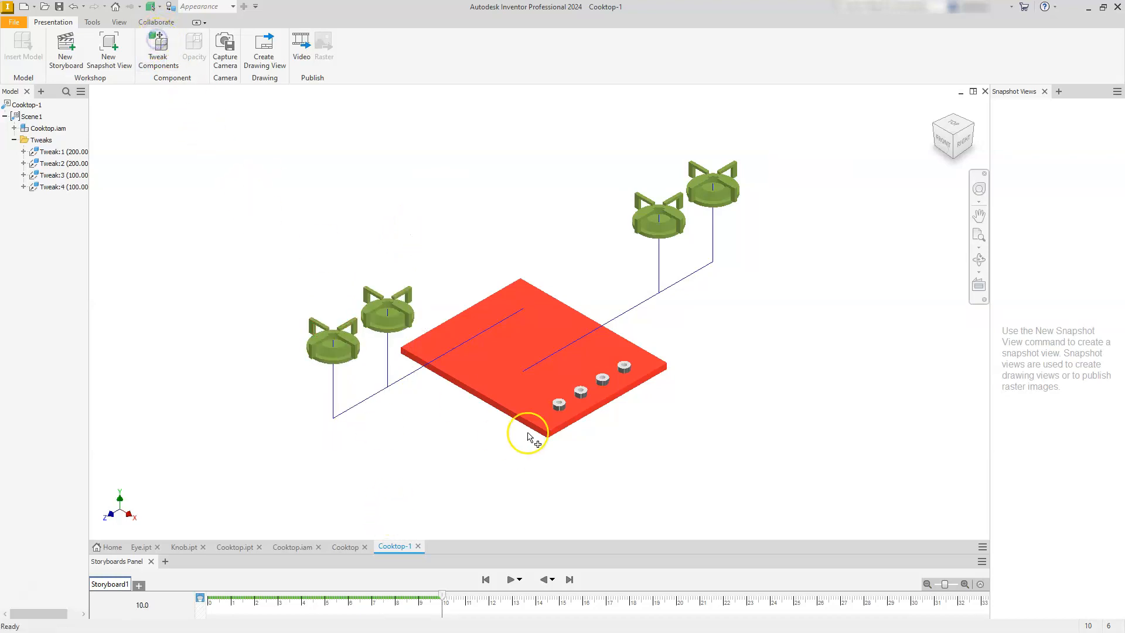
left_click(558, 407)
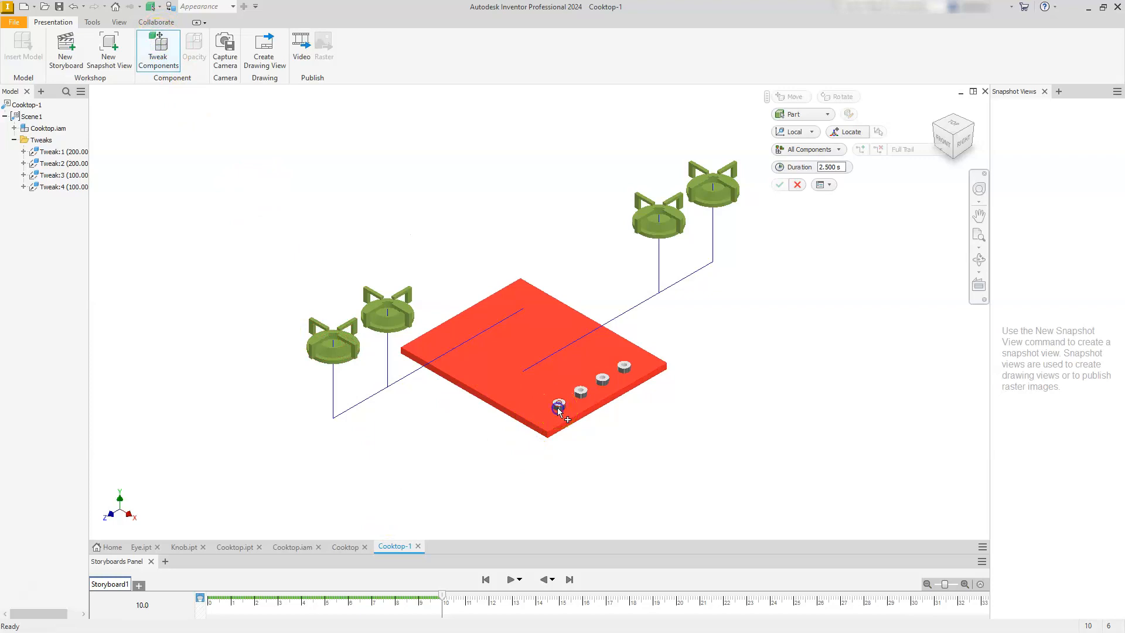
left_click(599, 381, "ctrl")
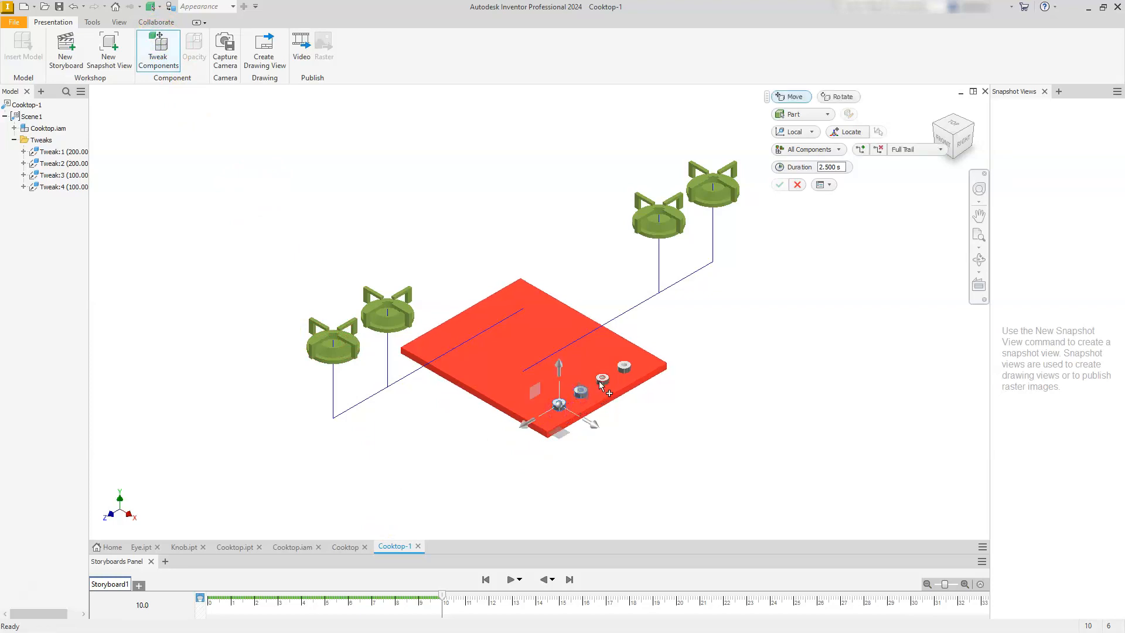
left_click(627, 369, "ctrl")
left_click_drag(595, 429, 656, 467)
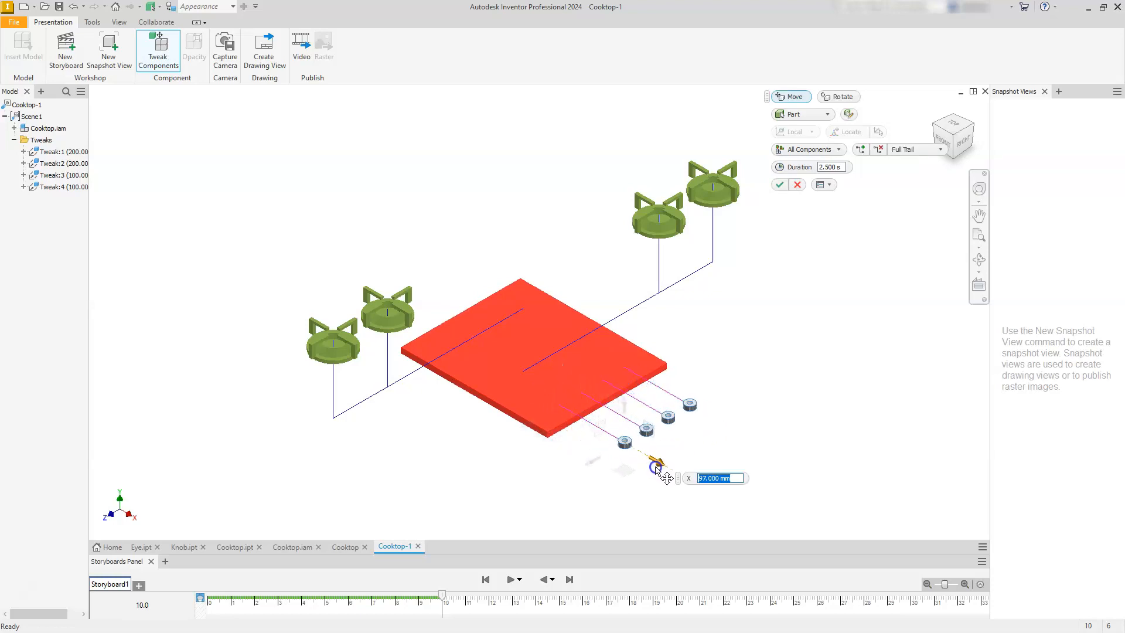
type("100")
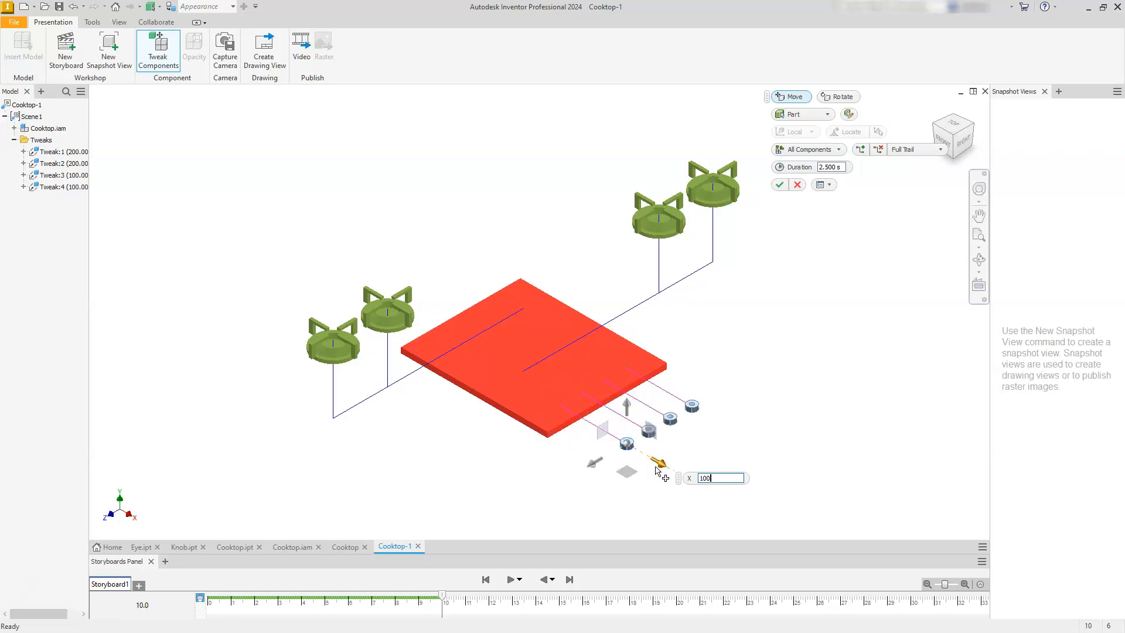
key("Return")
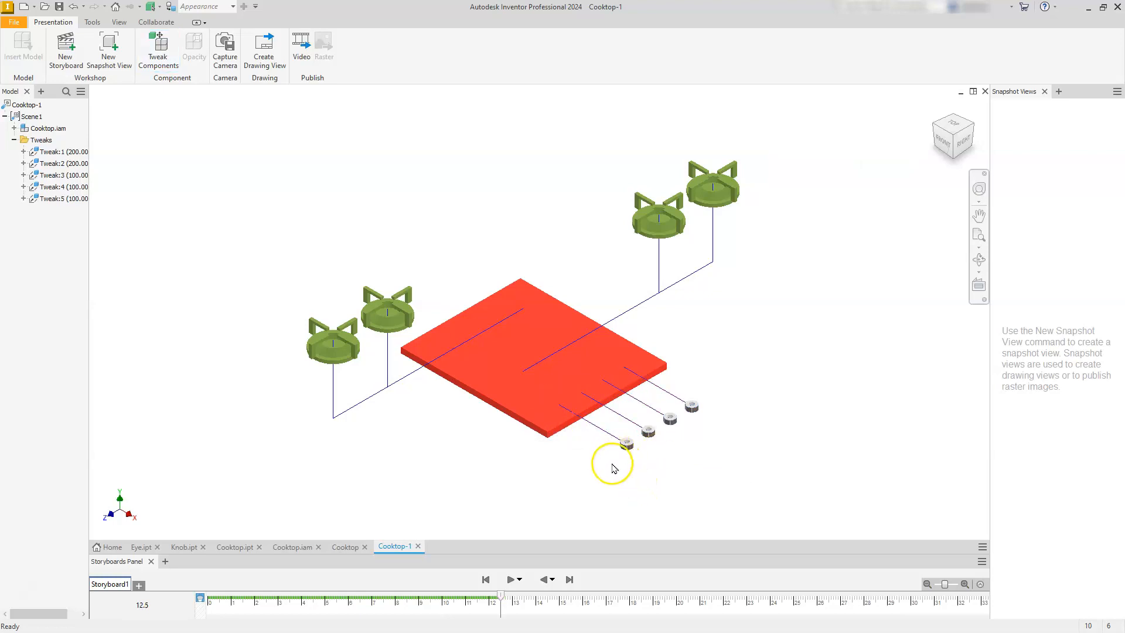
Tweak all four knobs upward by 100 mm along Y from their moved-out position.
left_click(157, 48)
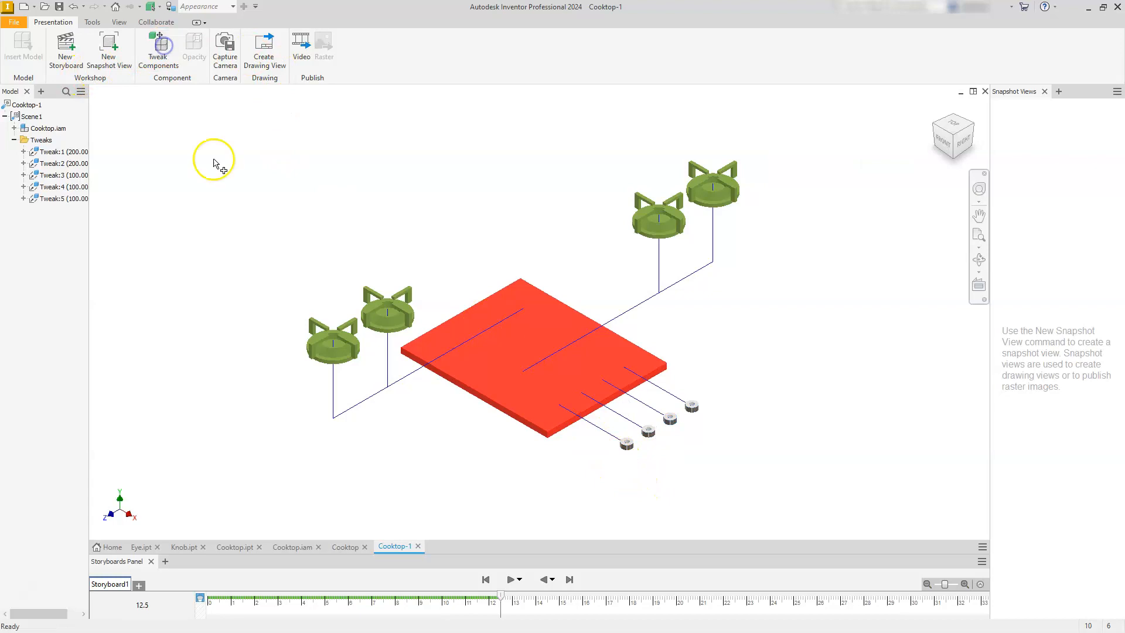
left_click_drag(603, 462, 698, 328)
type("100")
key("Return")
left_click(709, 376)
left_click(703, 395)
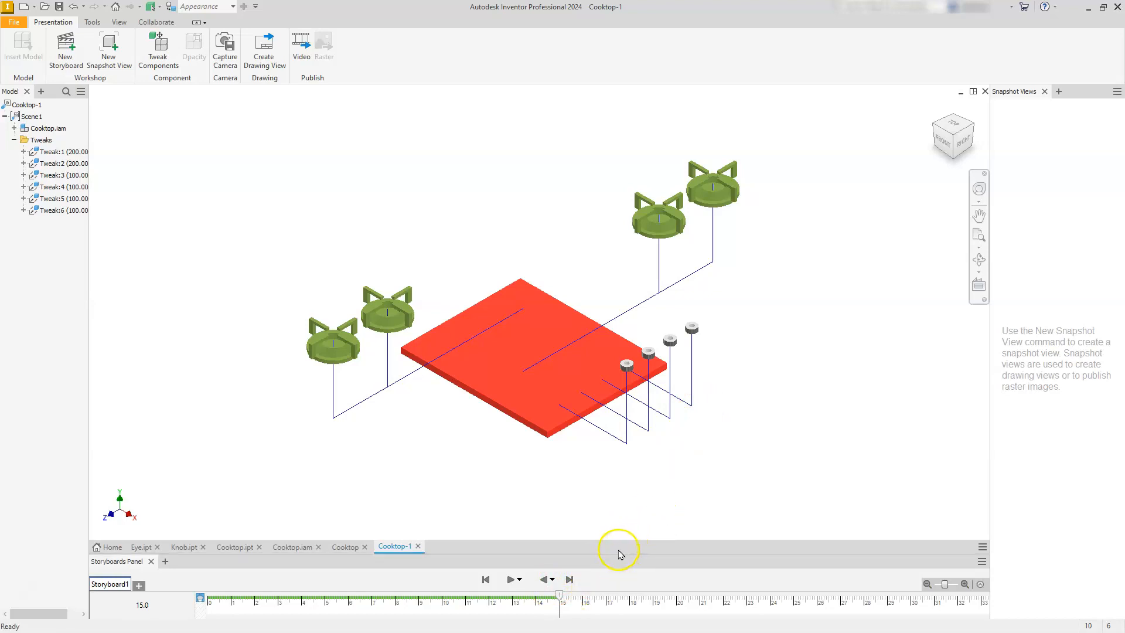
Dock the storyboard timeline below the model at a taller height showing the component tracks, and play the animation.
left_click_drag(623, 531, 618, 464)
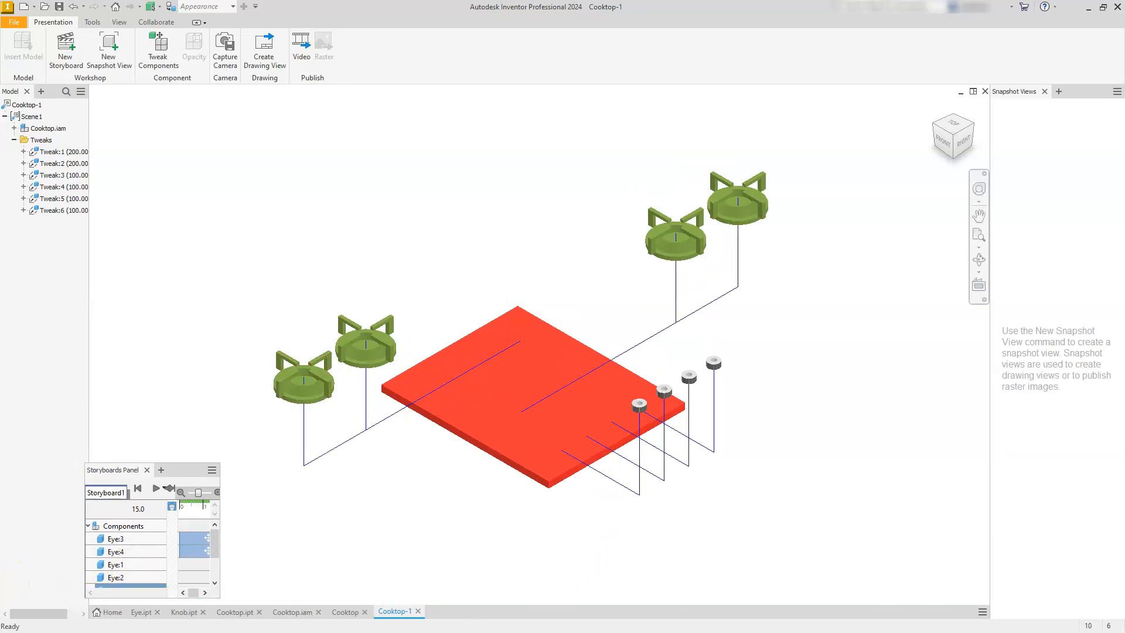
left_click_drag(189, 469, 360, 613)
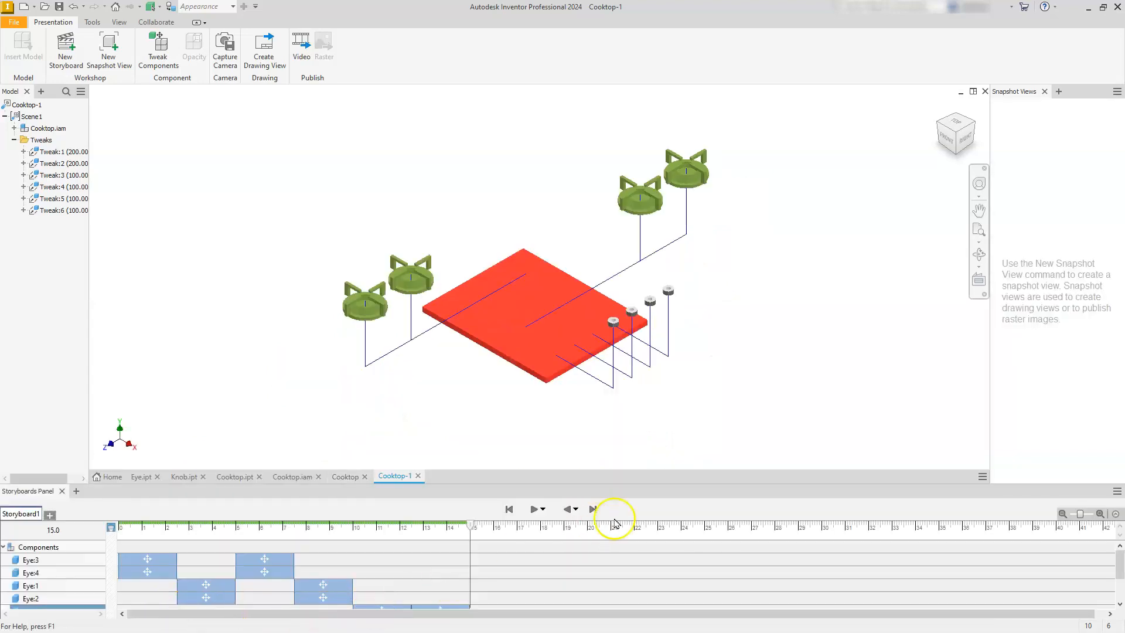
left_click_drag(632, 484, 632, 482)
left_click(531, 509)
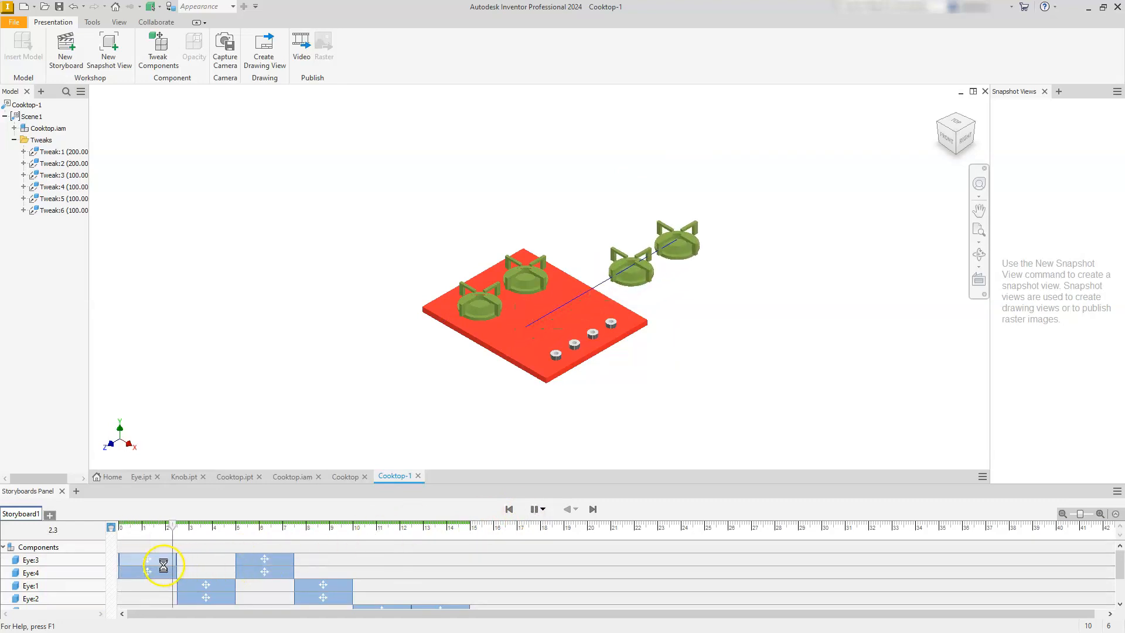
left_click(540, 511)
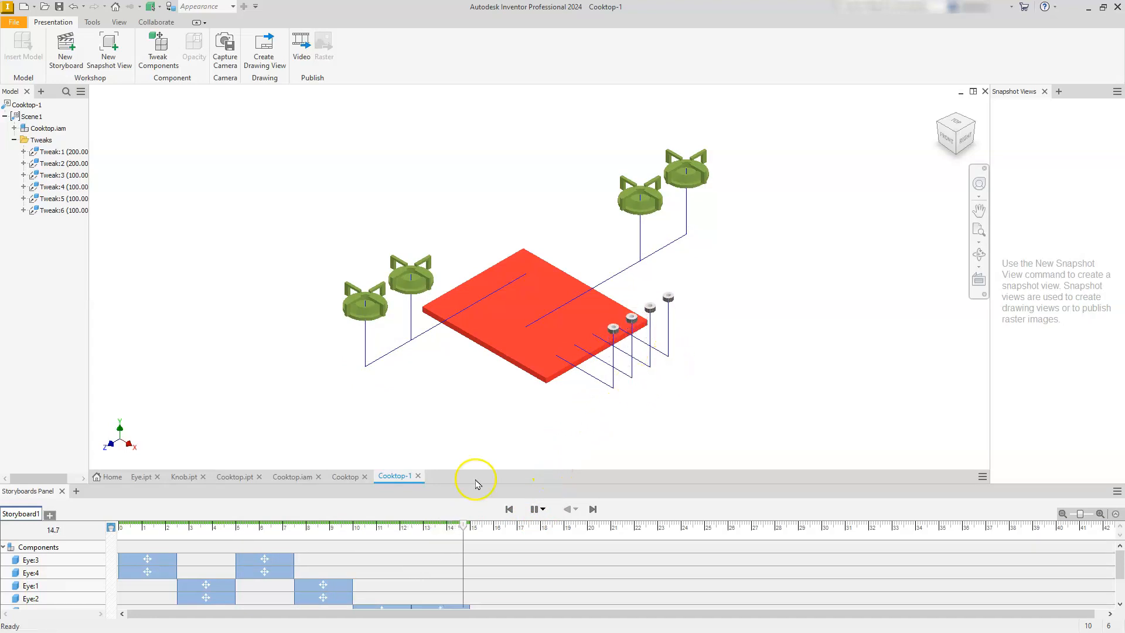
Shift the first tweak of Eye:1 and Eye:2 on the timeline to start at 0 s, together with Eye:3 and Eye:4.
left_click(210, 585)
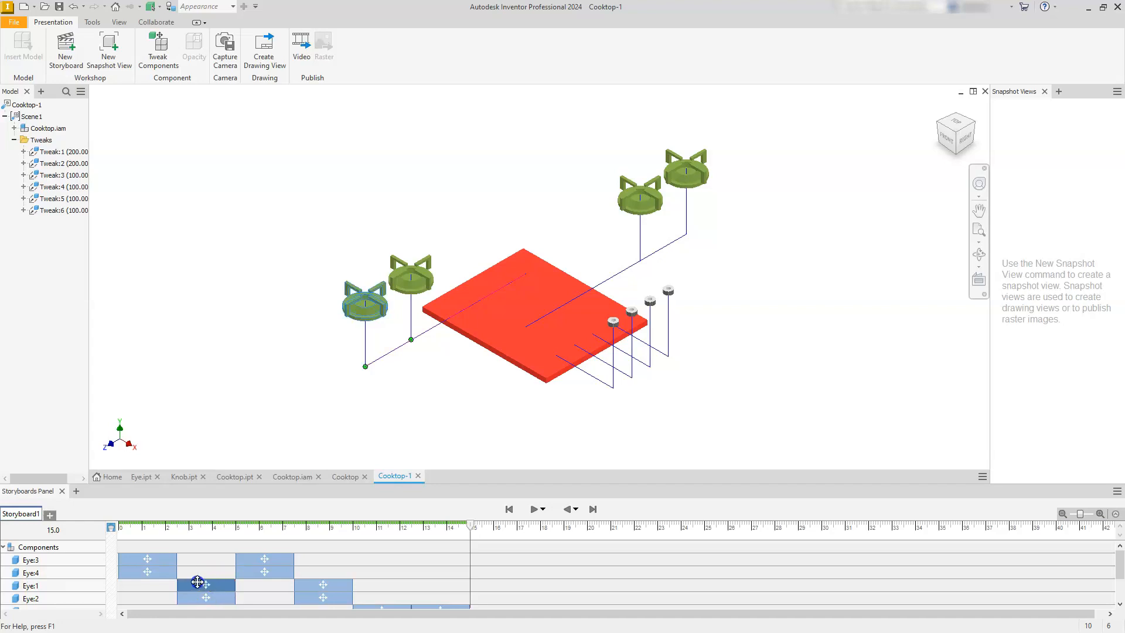
left_click_drag(142, 585, 113, 604)
left_click(112, 605)
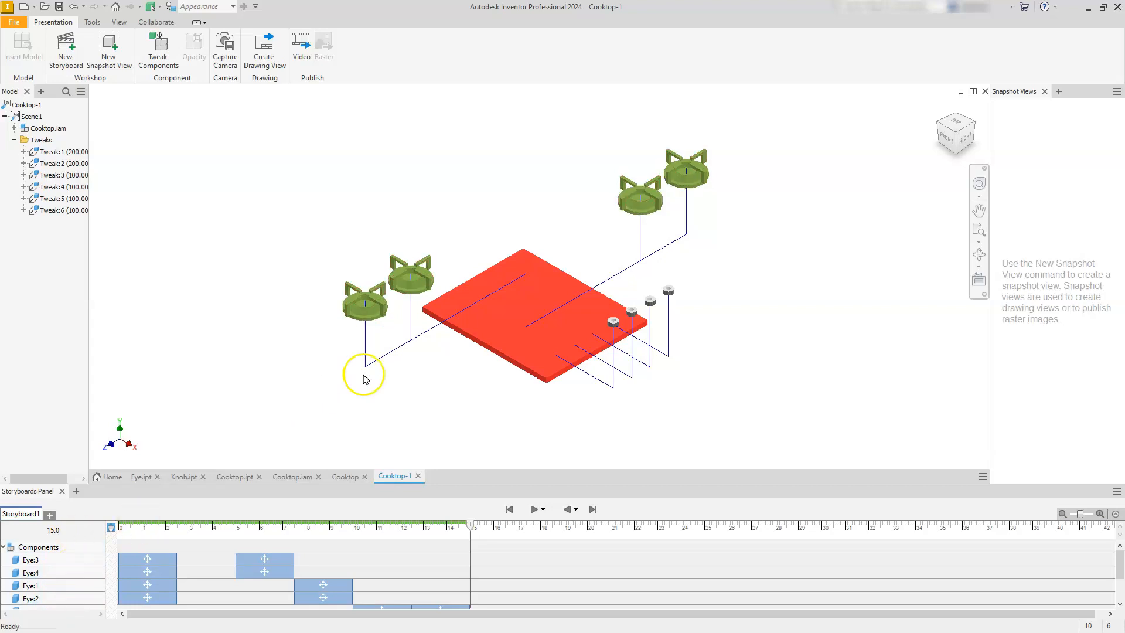
Shift the second tweak of all four eyes on the timeline to start at 2.5 s, right after their first tweaks.
left_click(257, 554)
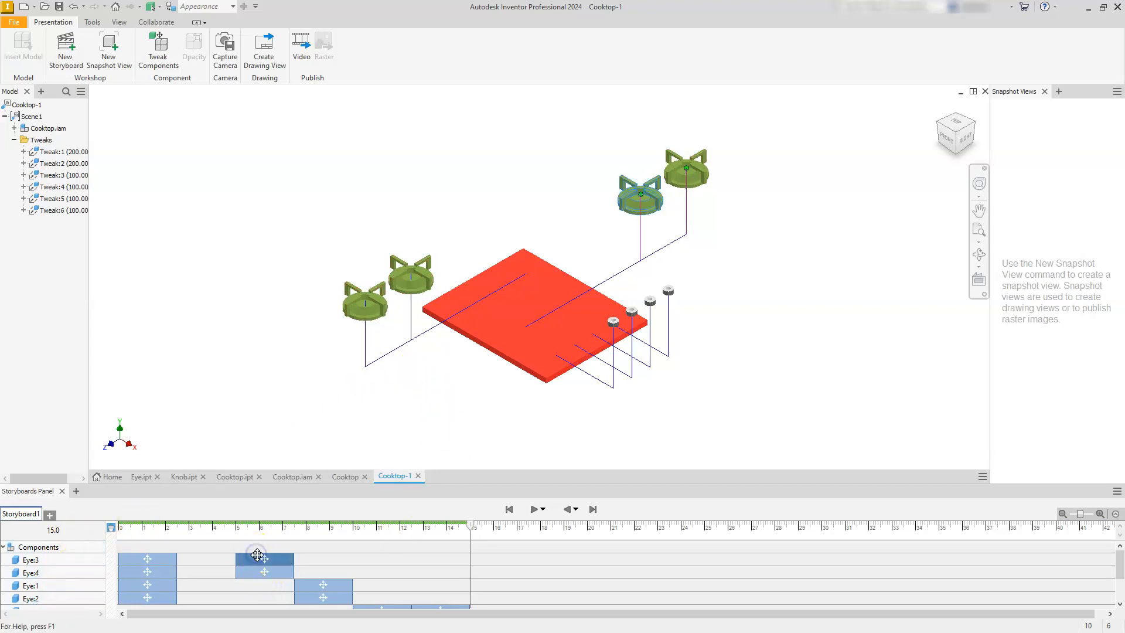
mouse_move(216, 561)
left_mouse_down()
mouse_move(244, 573)
mouse_move(206, 579)
left_mouse_up()
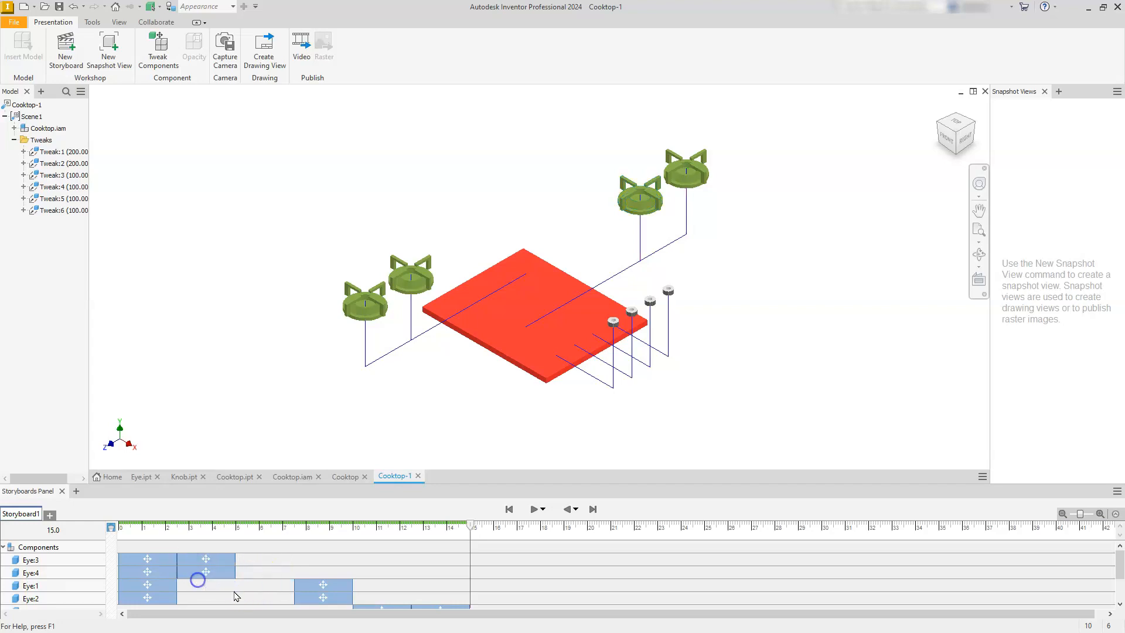
left_click(307, 586)
left_click_drag(250, 585, 198, 592)
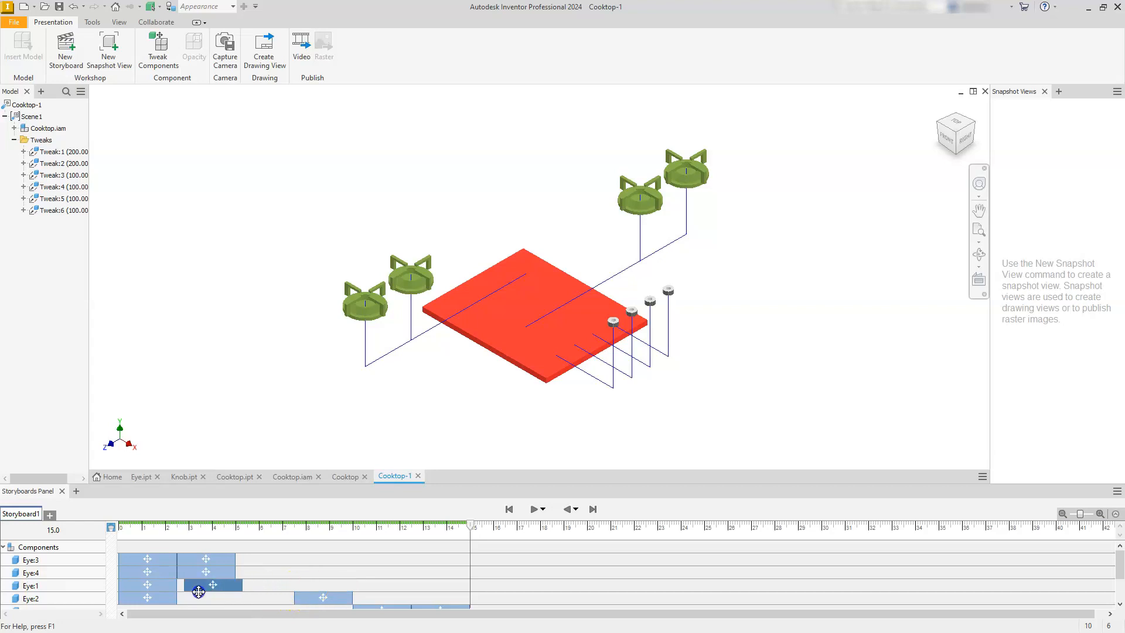
left_click(297, 598)
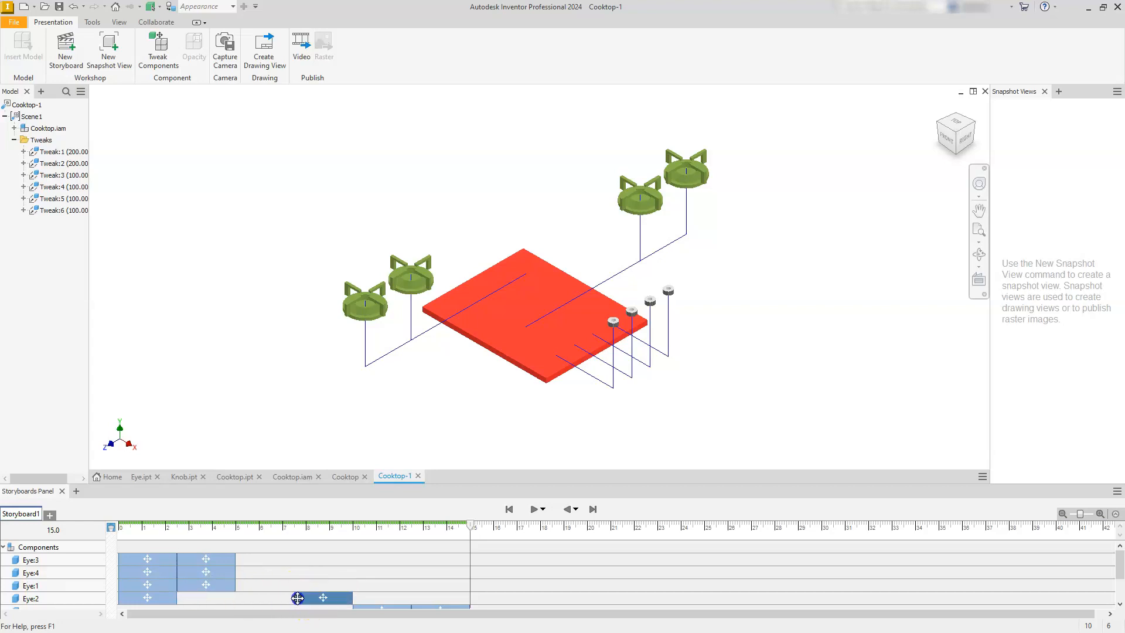
left_click_drag(219, 597, 197, 598)
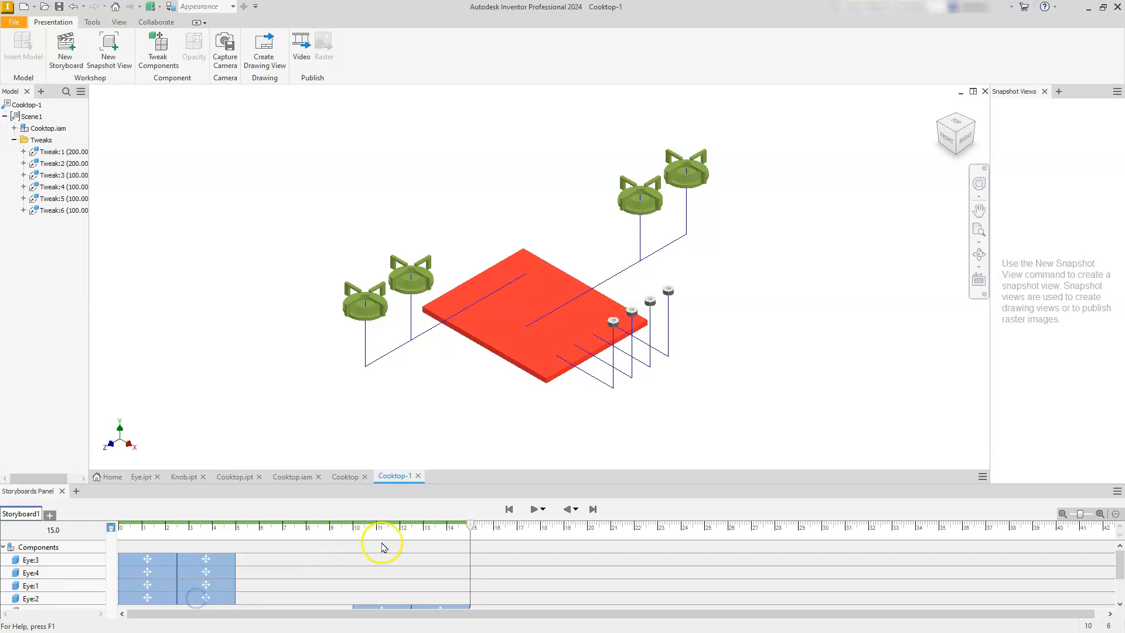
Play the retimed storyboard to check the eye movements, pausing before the knobs move.
scroll(382, 546, "down", 1)
scroll(373, 558, "down", 1)
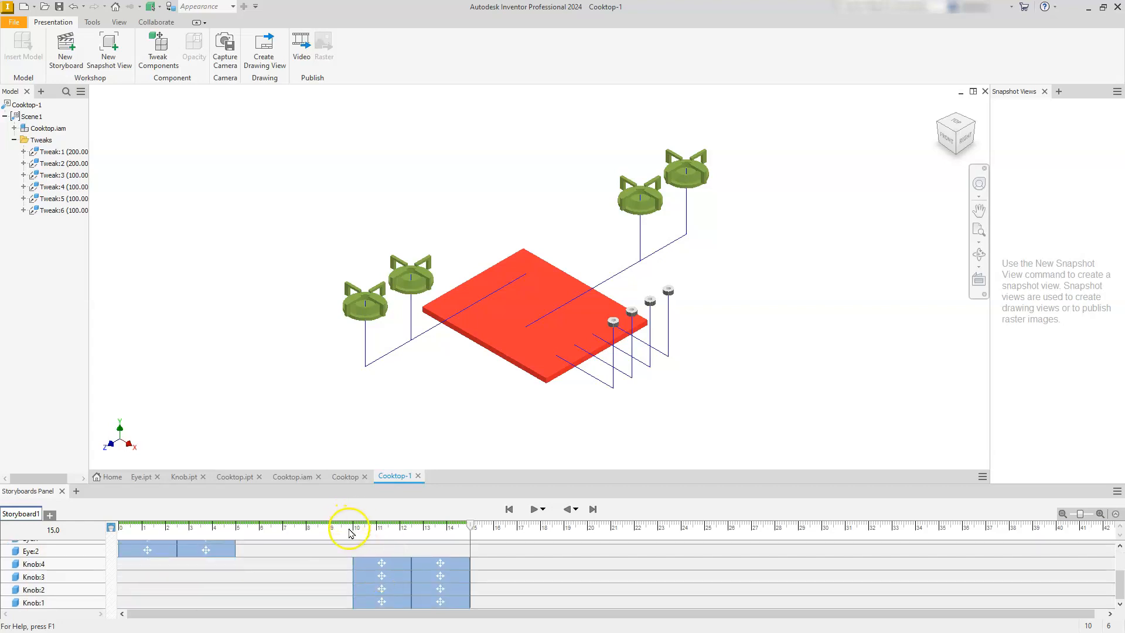
left_click(535, 510)
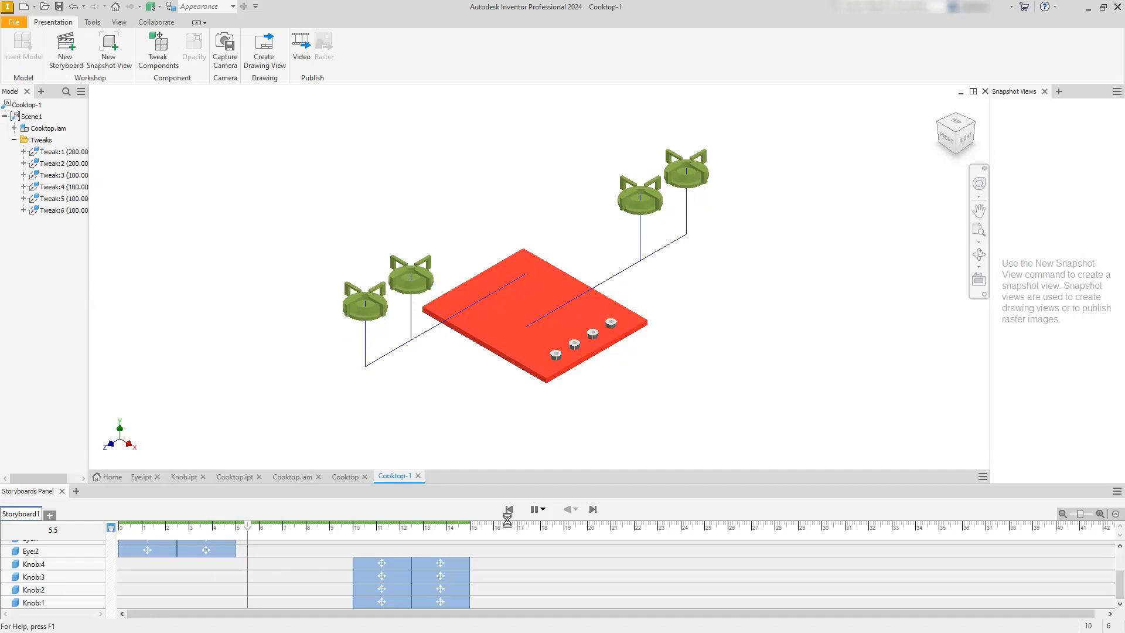
left_click(533, 510)
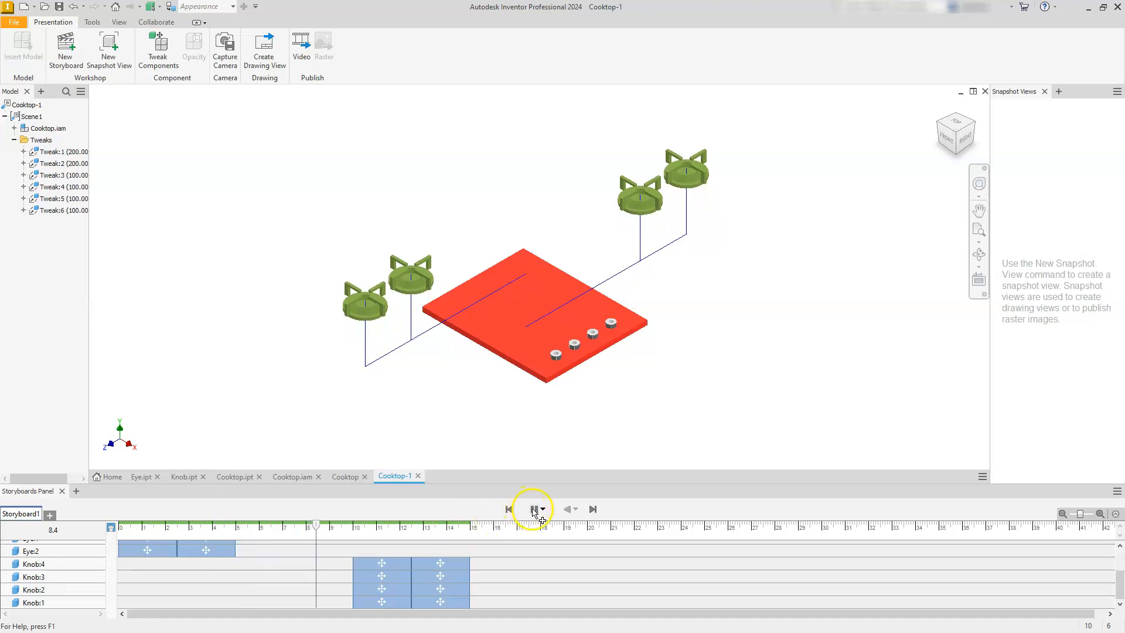
Shift the first tweak of all four knobs on the timeline to start at about 3.1 s.
left_click(381, 568)
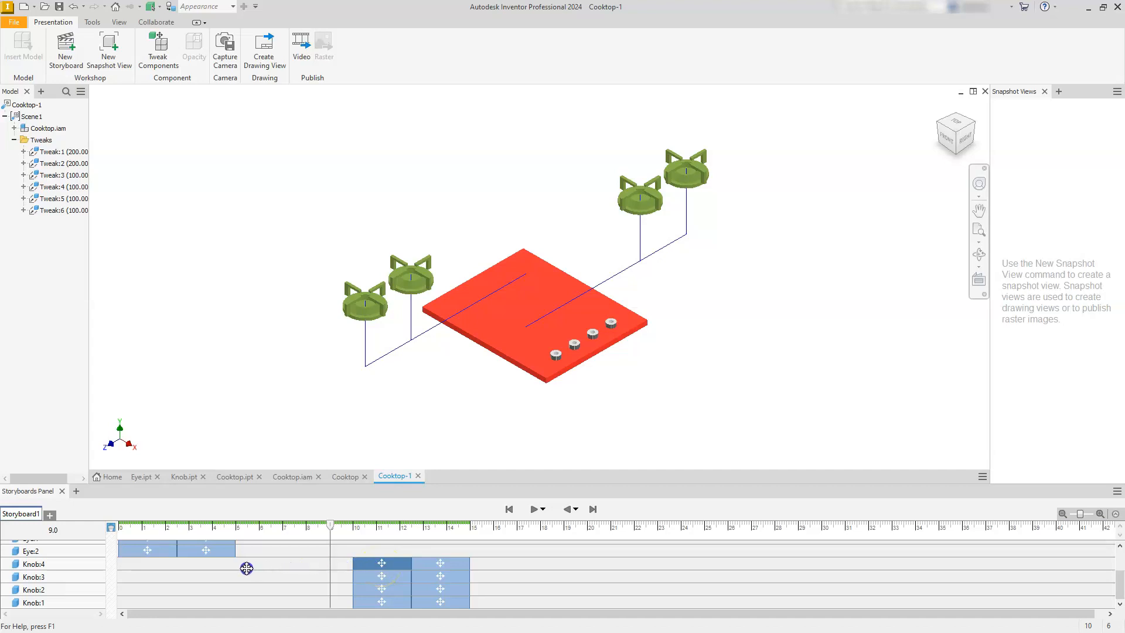
left_click_drag(222, 569, 219, 568)
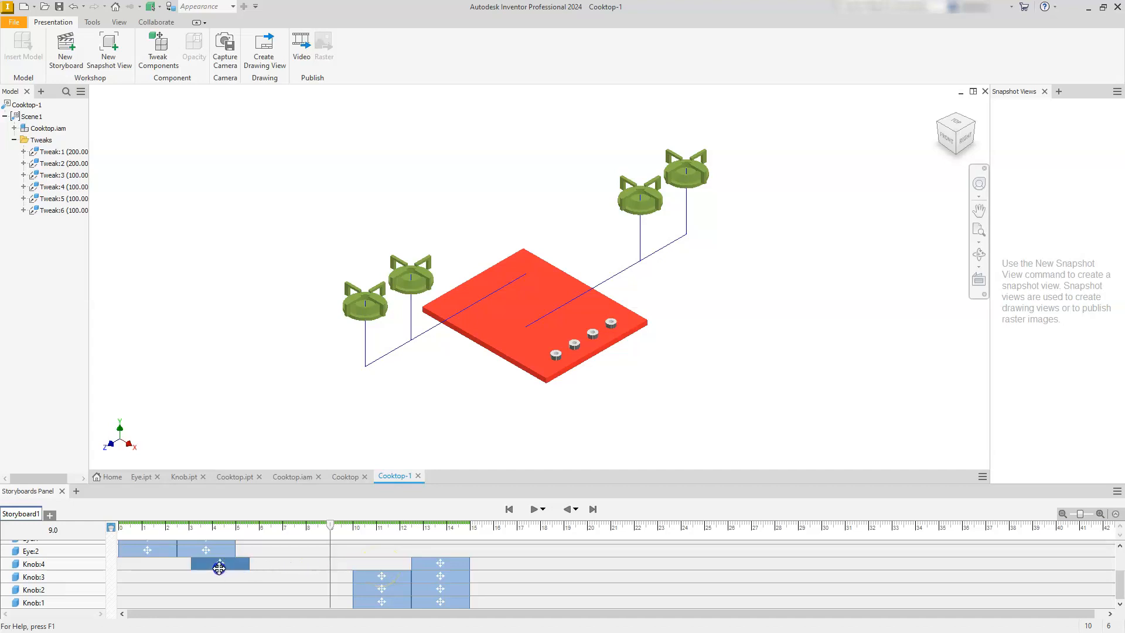
left_click(366, 577)
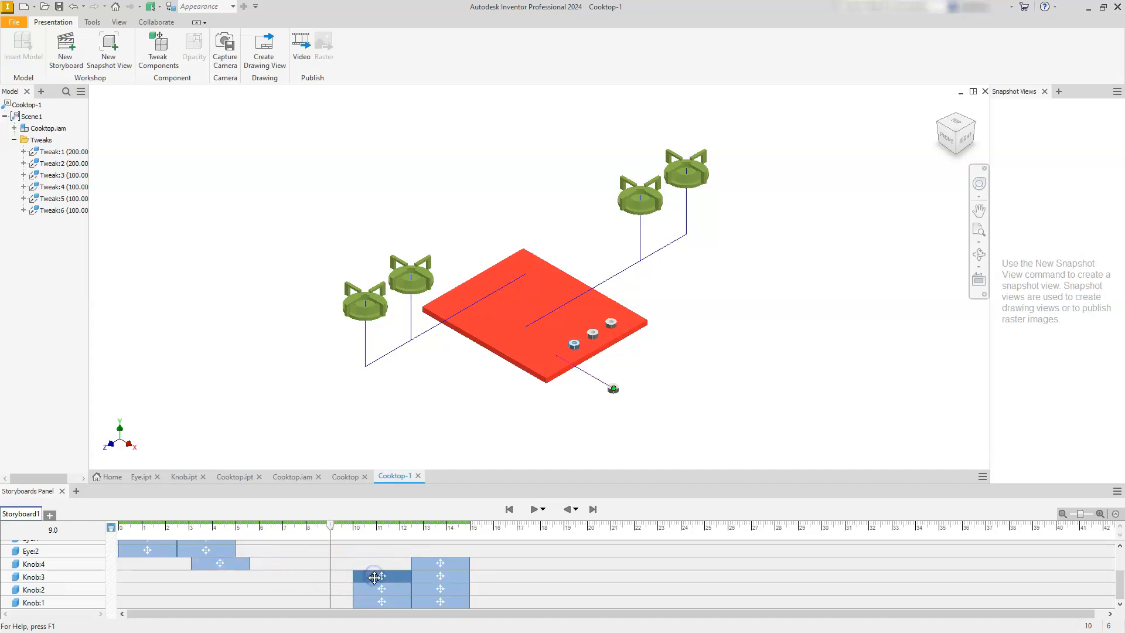
left_click(374, 589, "ctrl")
left_click(372, 598, "ctrl")
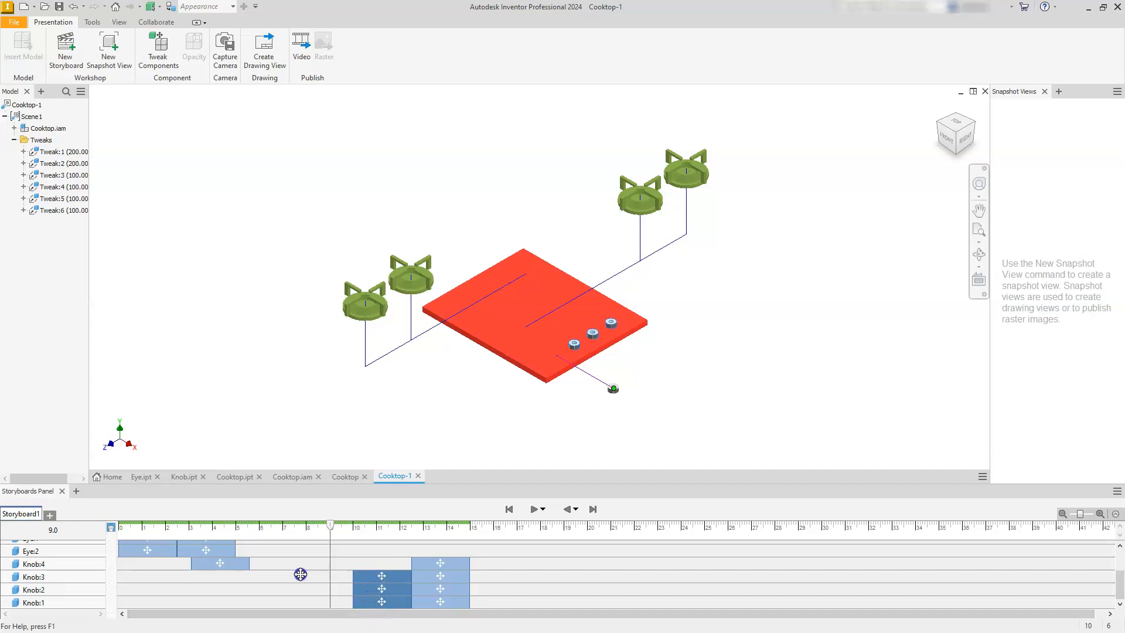
left_click_drag(259, 576, 217, 582)
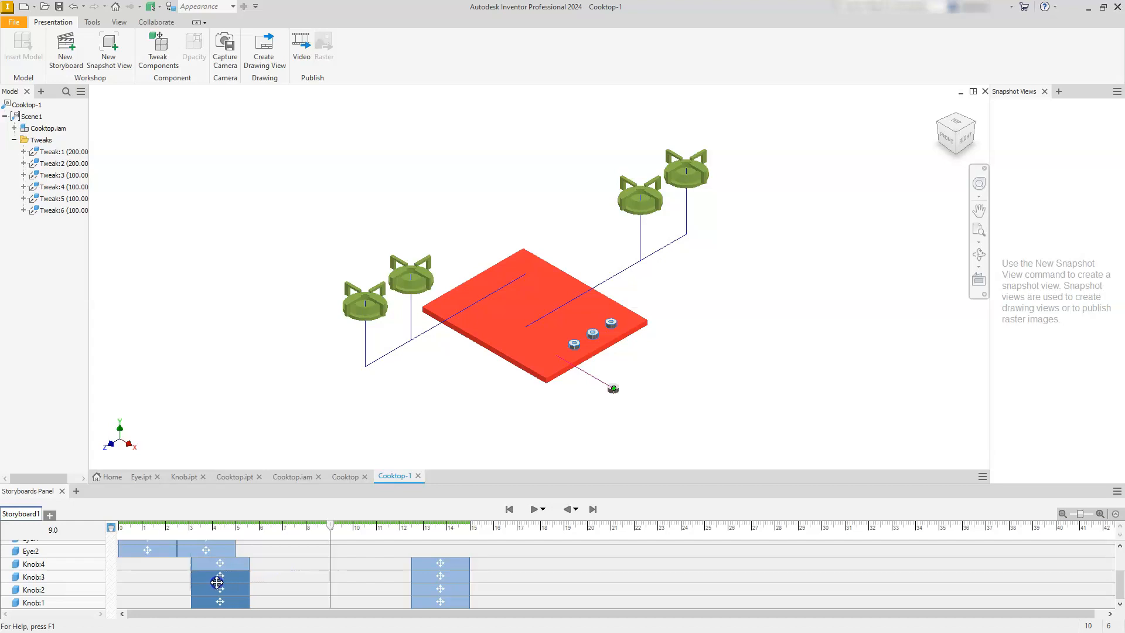
Shift the second tweak of all four knobs on the timeline to start at about 5.6 s, right after their first tweaks.
left_click(440, 564)
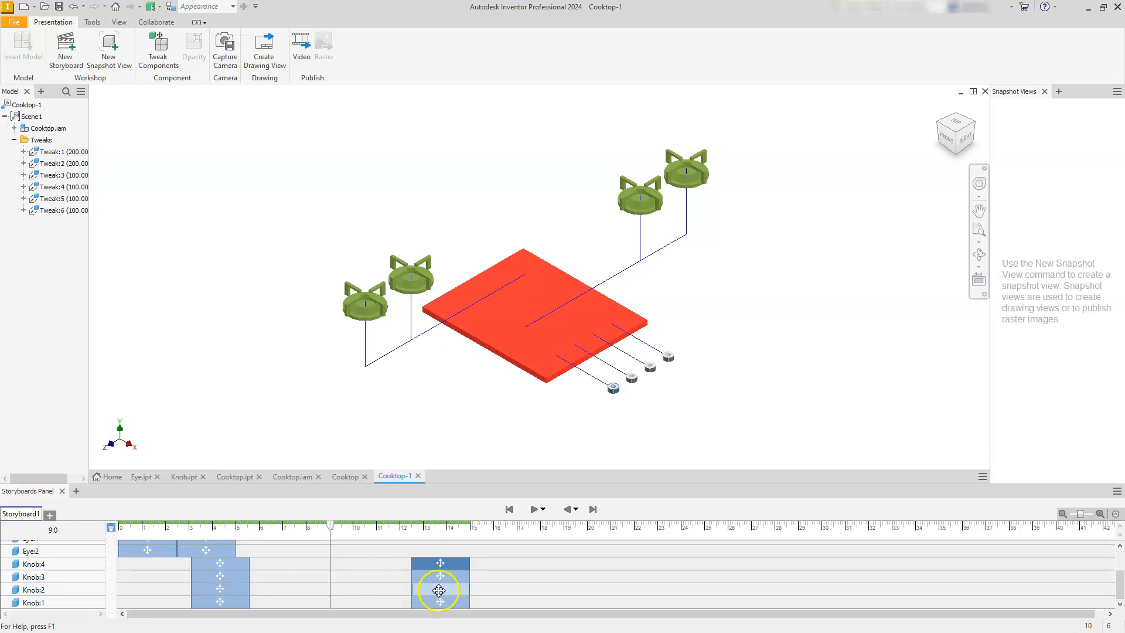
left_click(440, 576, "ctrl")
left_click(440, 588, "ctrl")
left_click(440, 601, "ctrl")
left_click_drag(340, 560, 275, 565)
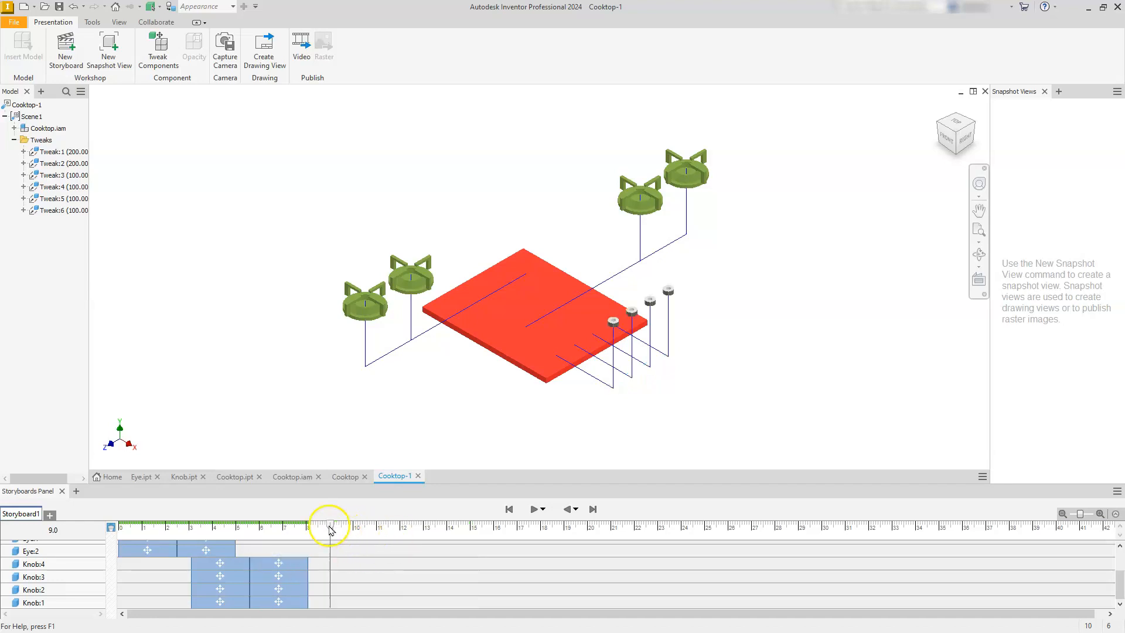
Play the retimed storyboard from the beginning and go to its end.
left_click(508, 510)
left_click(531, 510)
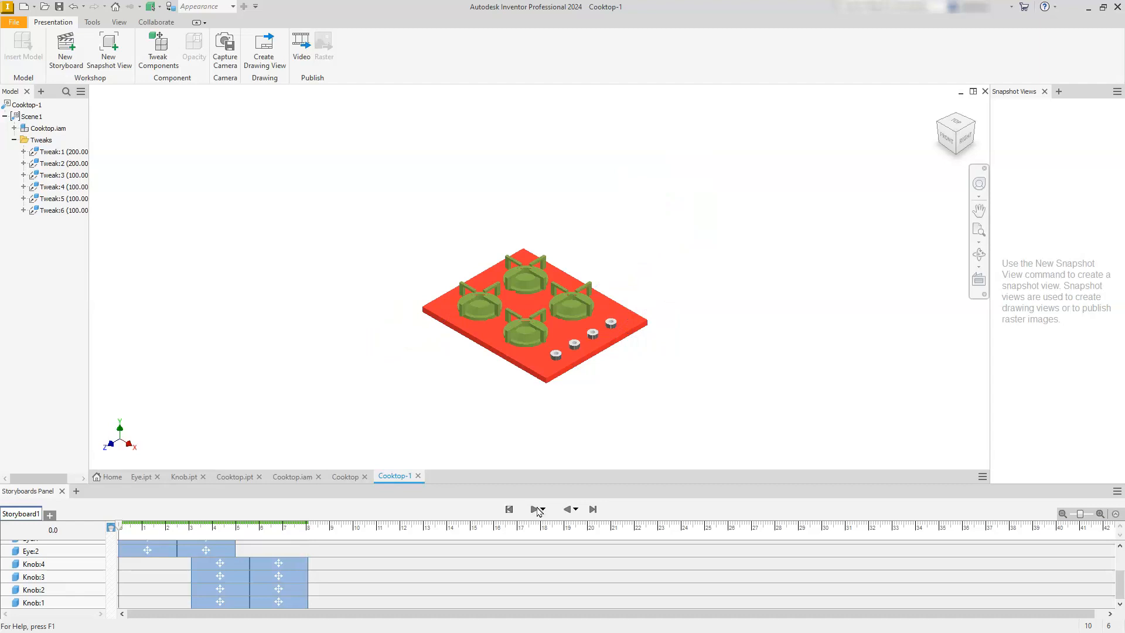
left_click(593, 510)
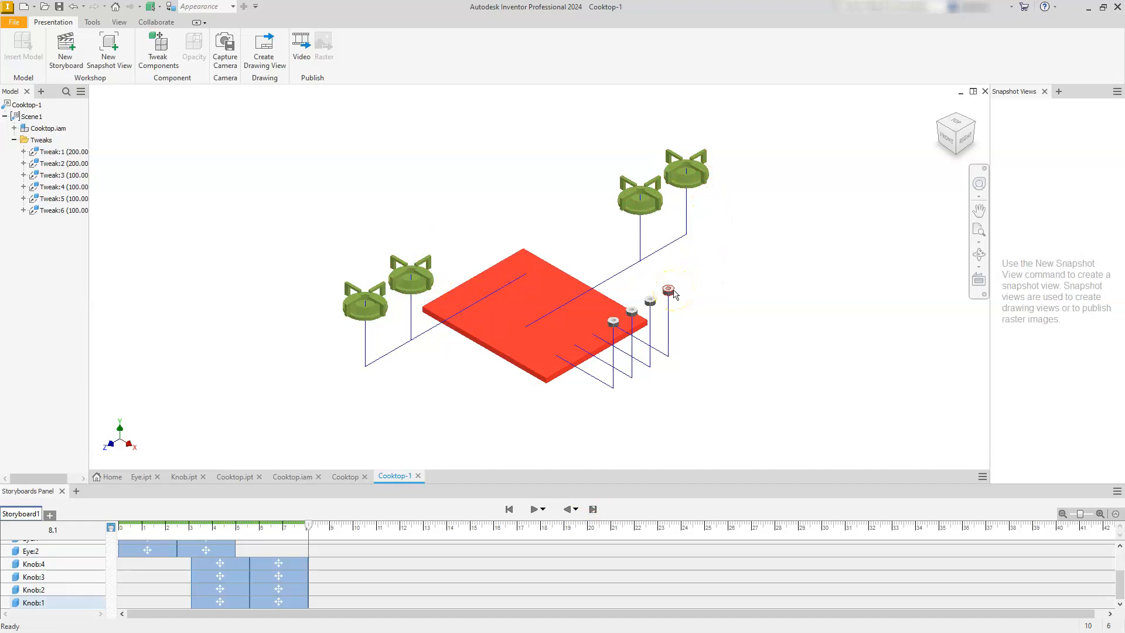
Create a new snapshot view of the fully exploded cooktop in the isometric orientation.
left_click(956, 132)
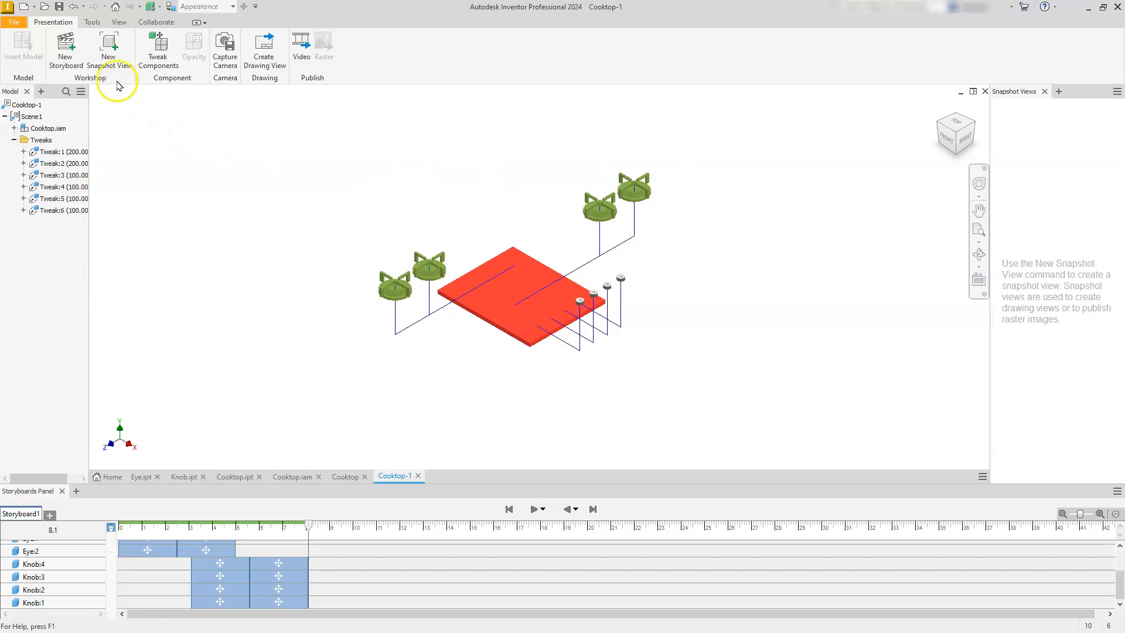
left_click(109, 45)
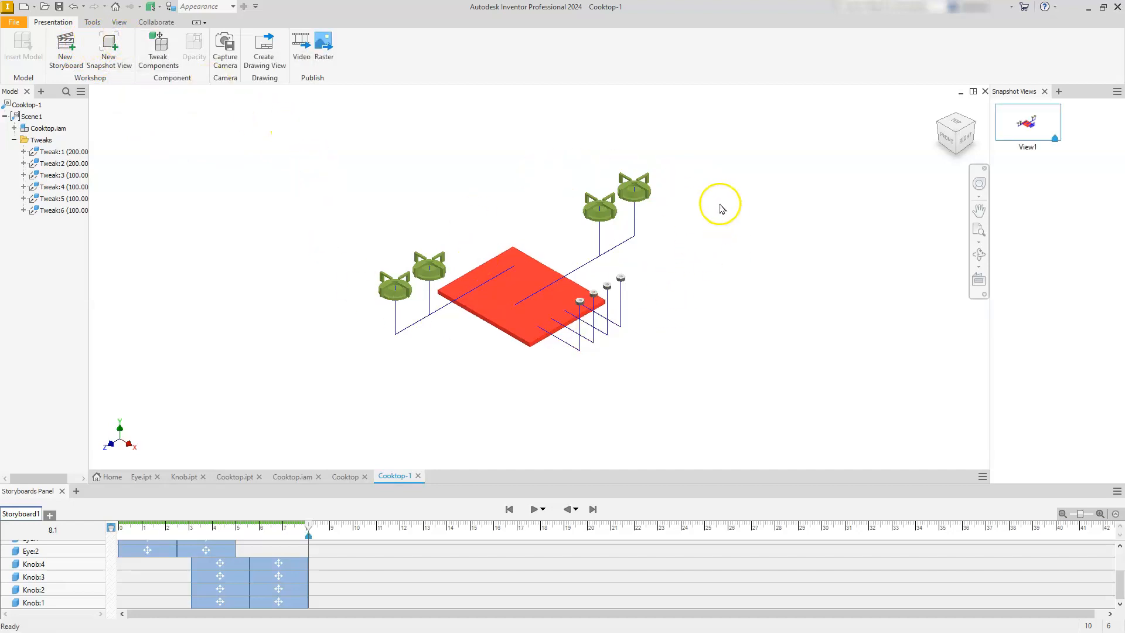
Save the exploded presentation as Cooktop-1.ipn in the Cooktop folder.
left_click(60, 7)
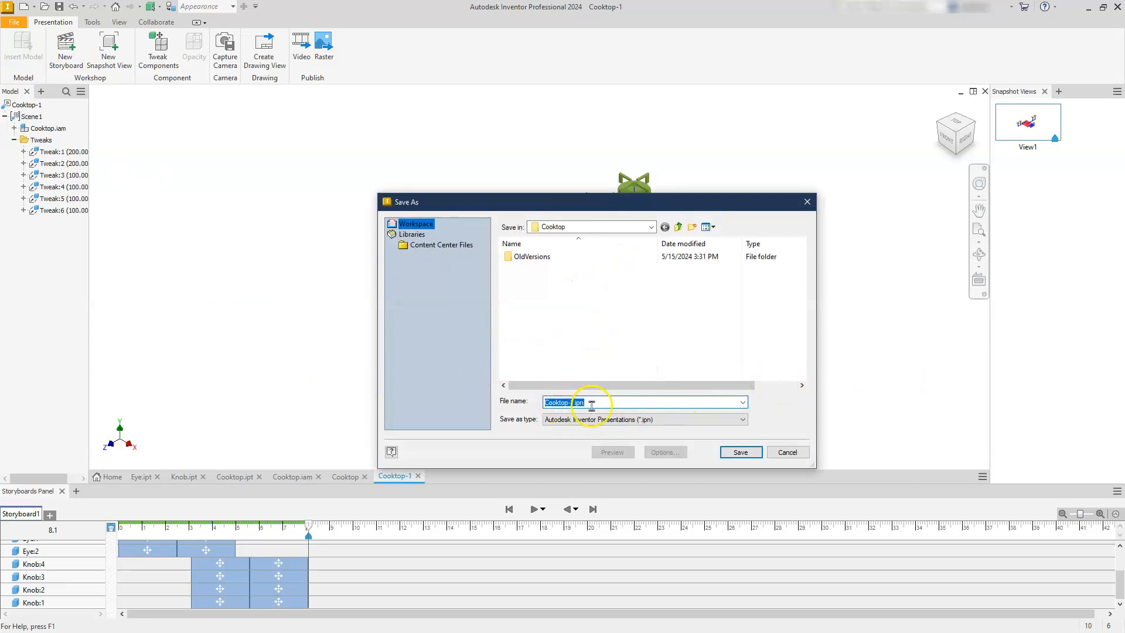
left_click(742, 451)
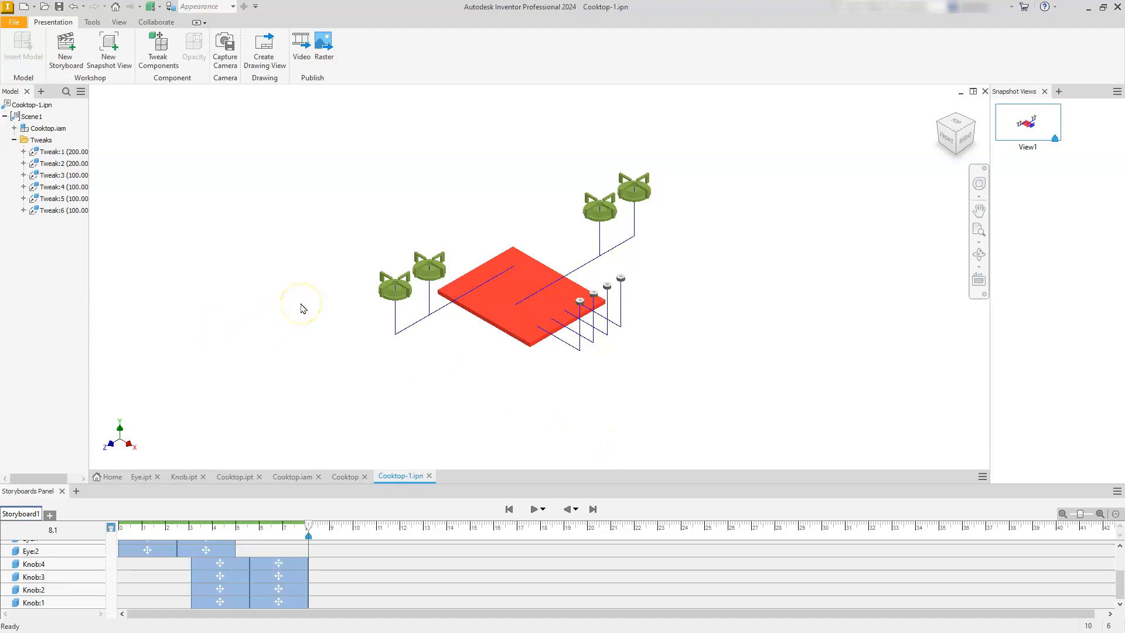
Examine the video publishing settings for the current storyboard, including the resolution and file format choices, and cancel without publishing.
left_click(302, 56)
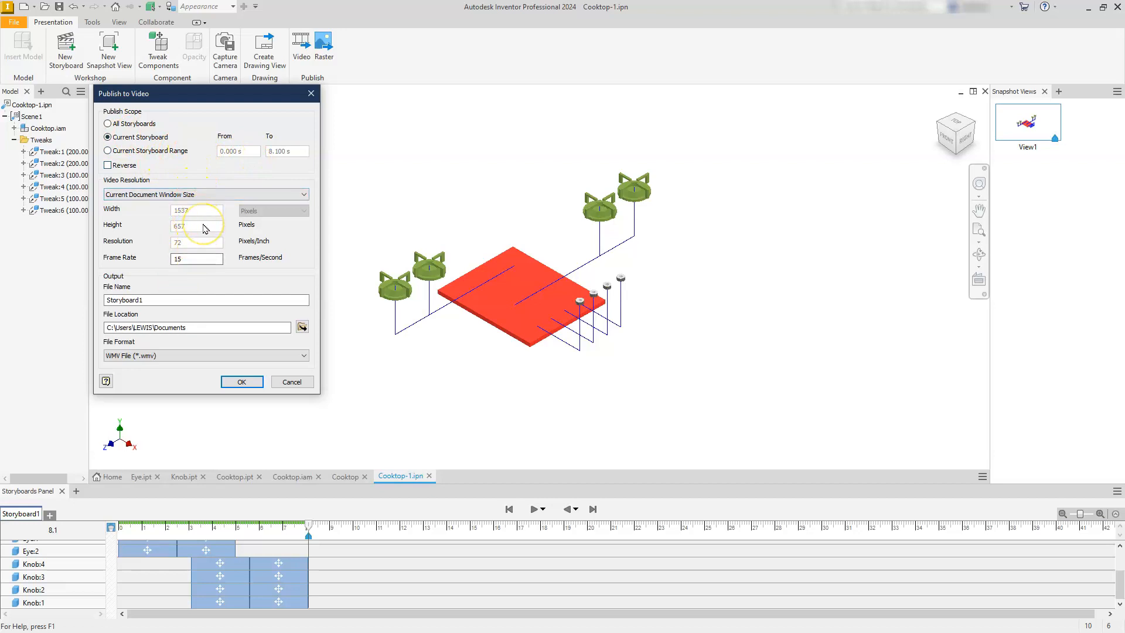
left_click(213, 194)
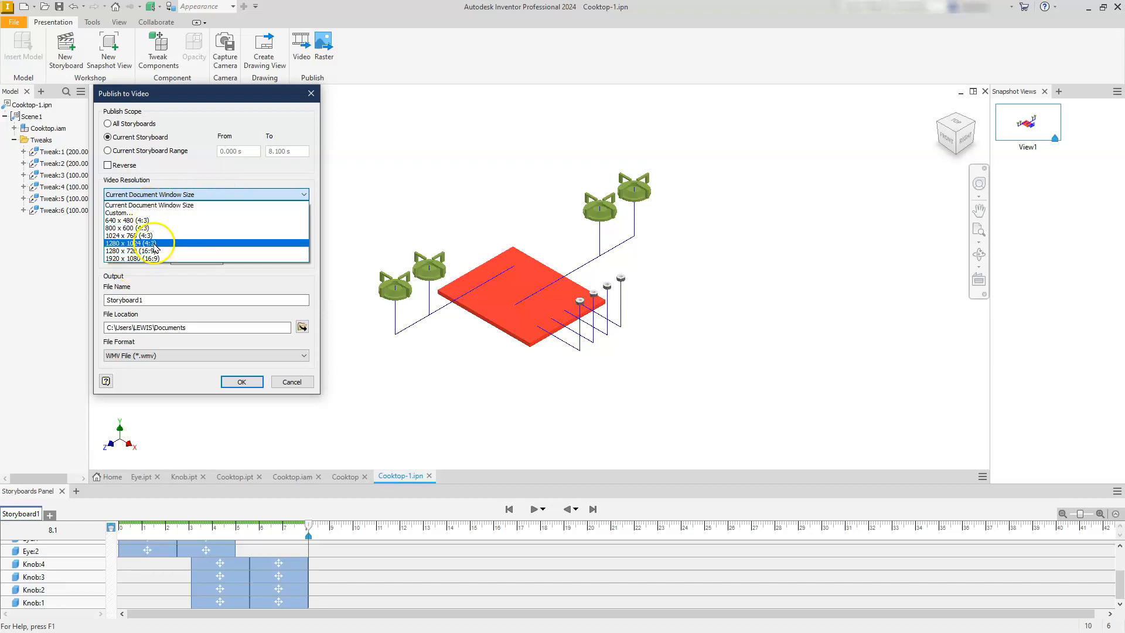
left_click(177, 280)
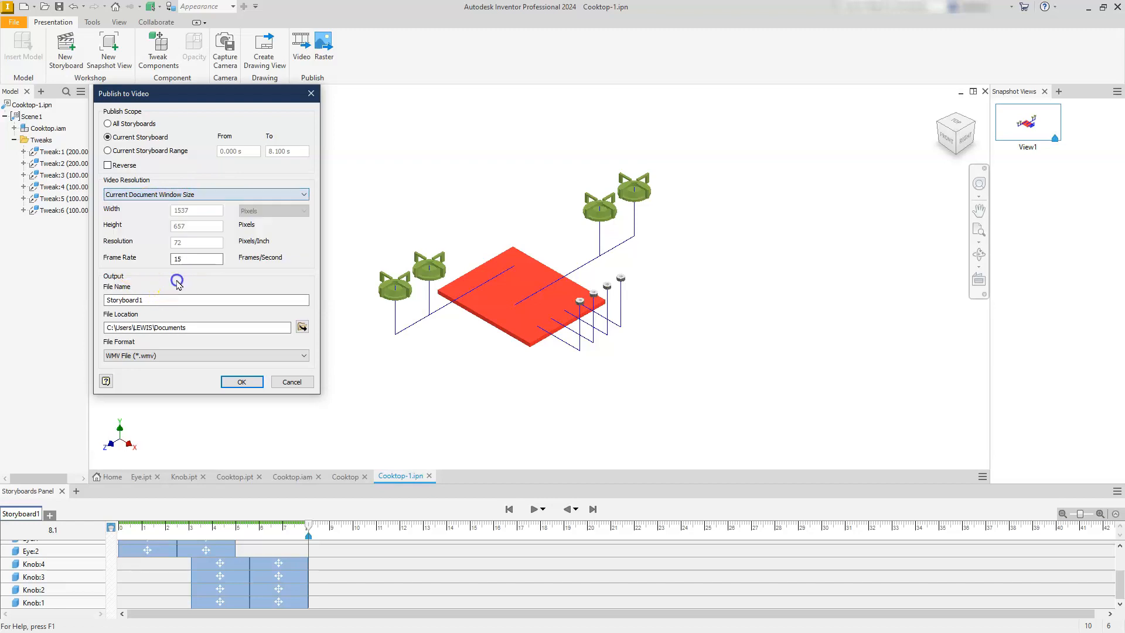
left_click(157, 356)
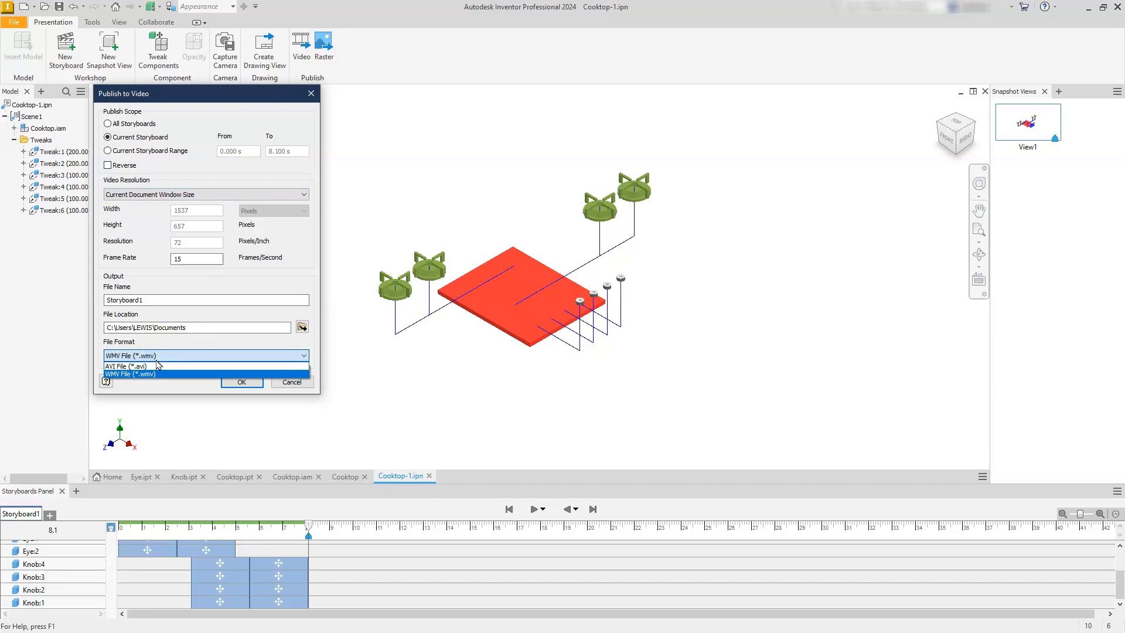
left_click(250, 279)
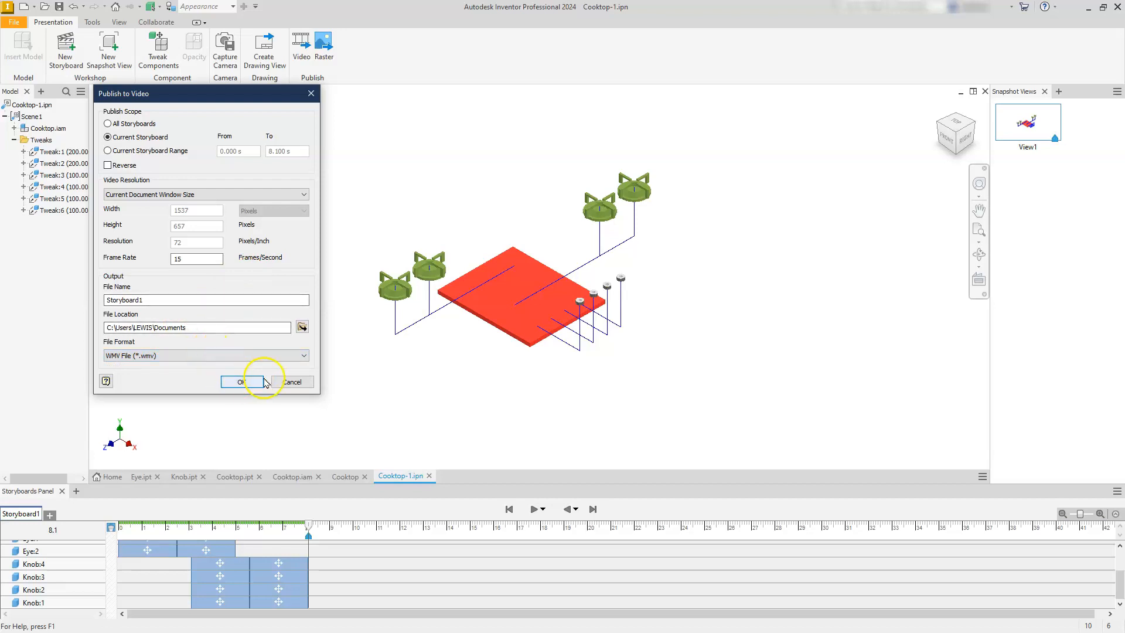
left_click(292, 382)
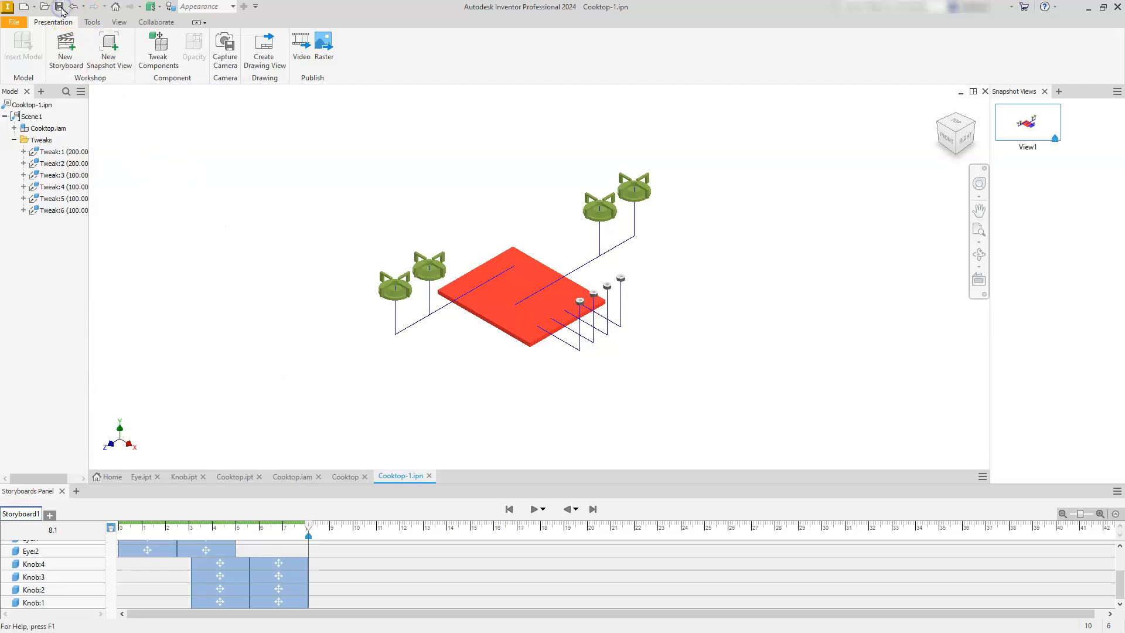
Switch to the Cooktop drawing and add a new sheet to it.
left_click(345, 477)
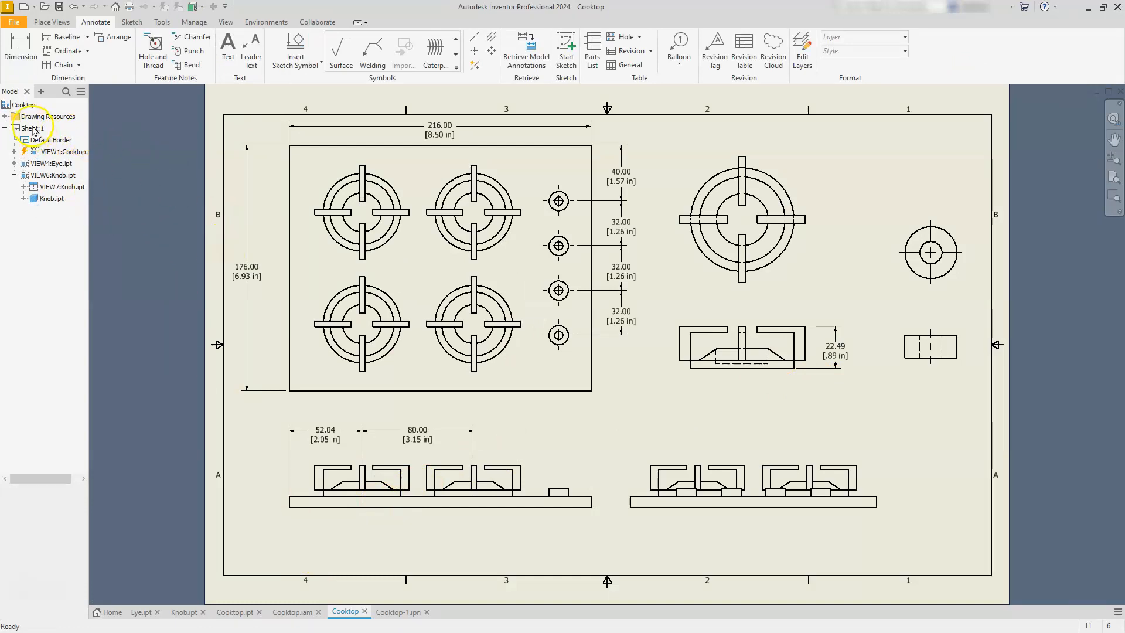
left_click(50, 23)
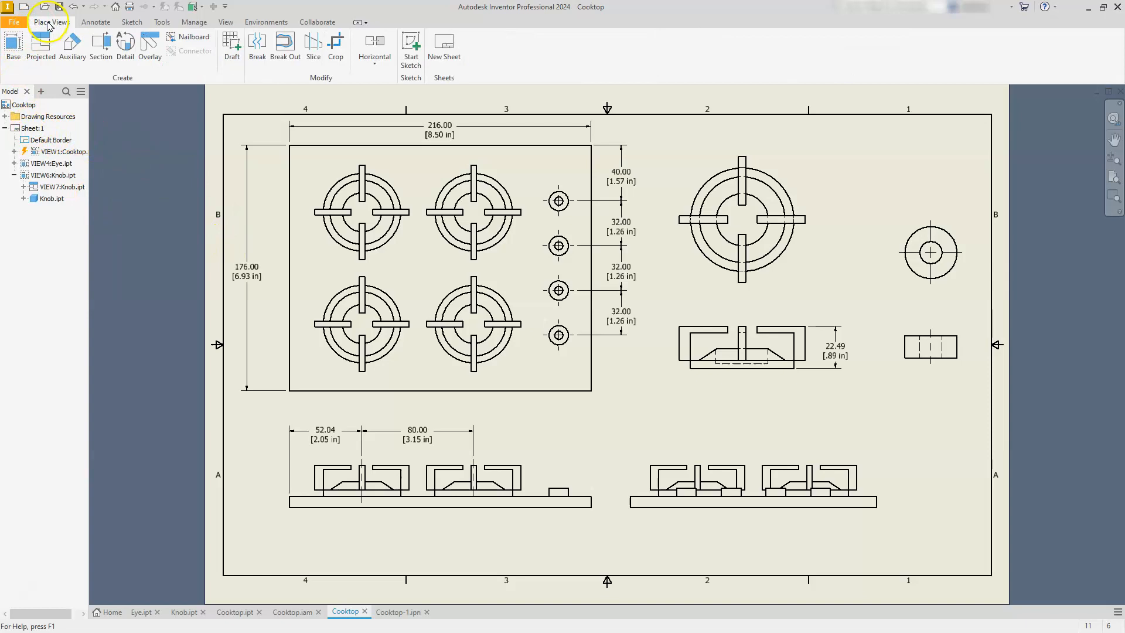
left_click(448, 45)
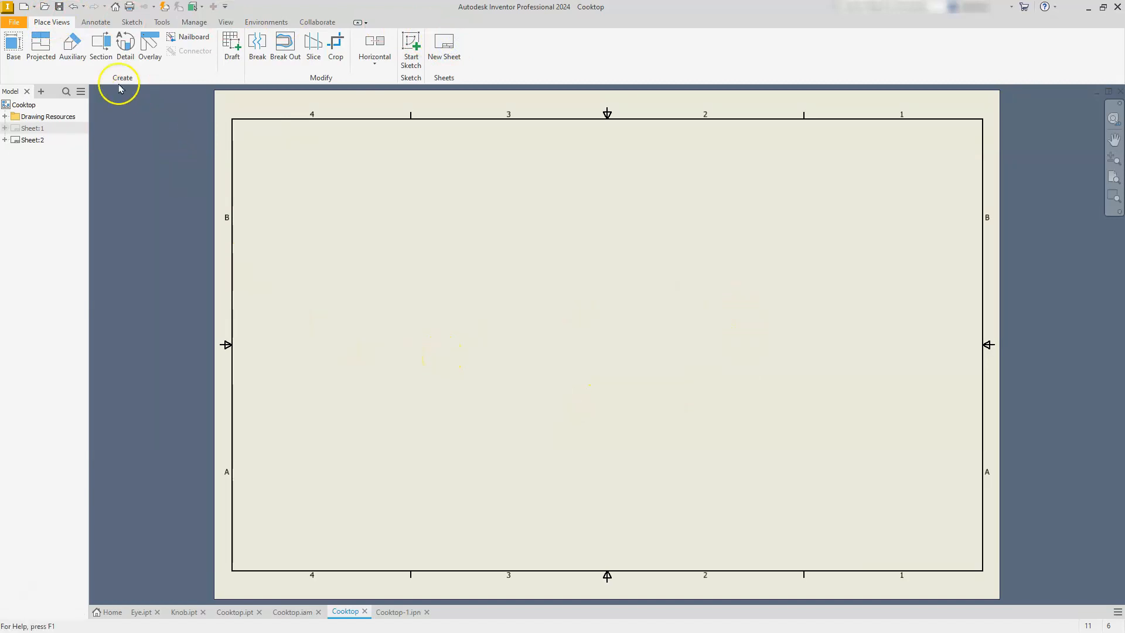
Place a base view of View1 from Cooktop-1.ipn with trails at 1/2 scale, roughly centred on the new sheet.
left_click(12, 46)
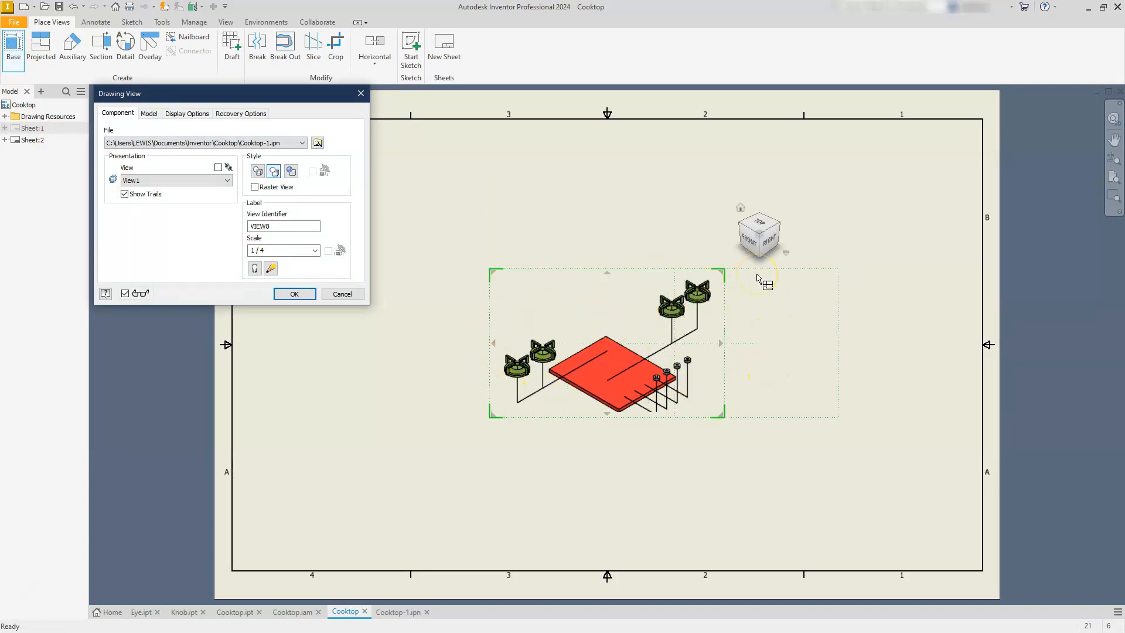
left_click_drag(722, 274, 822, 203)
left_click_drag(625, 365, 566, 354)
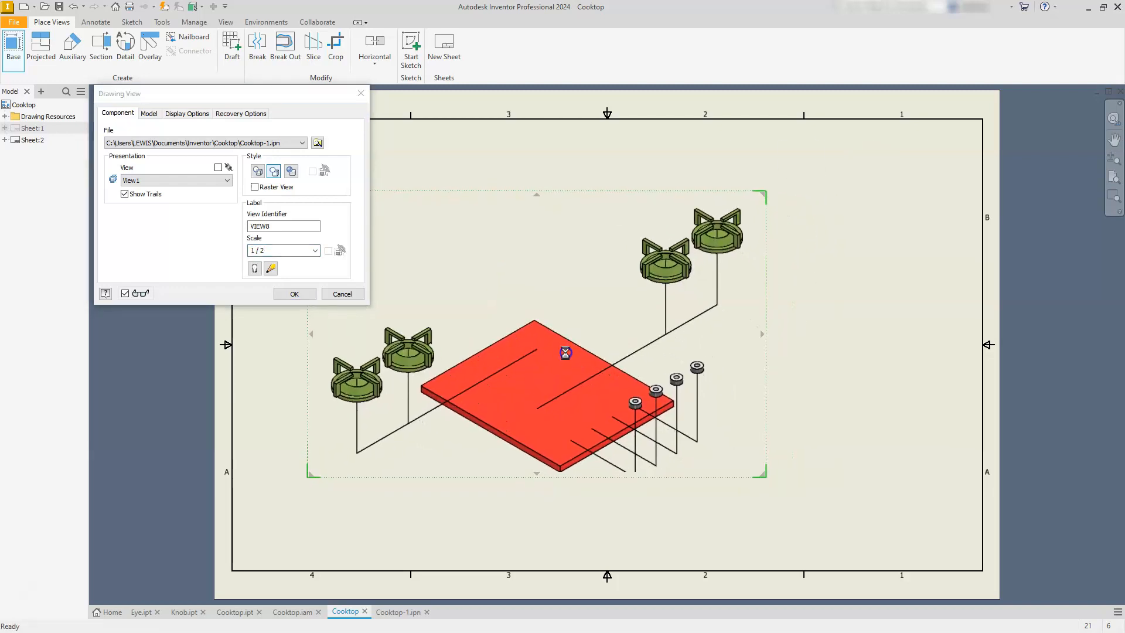
left_click(292, 294)
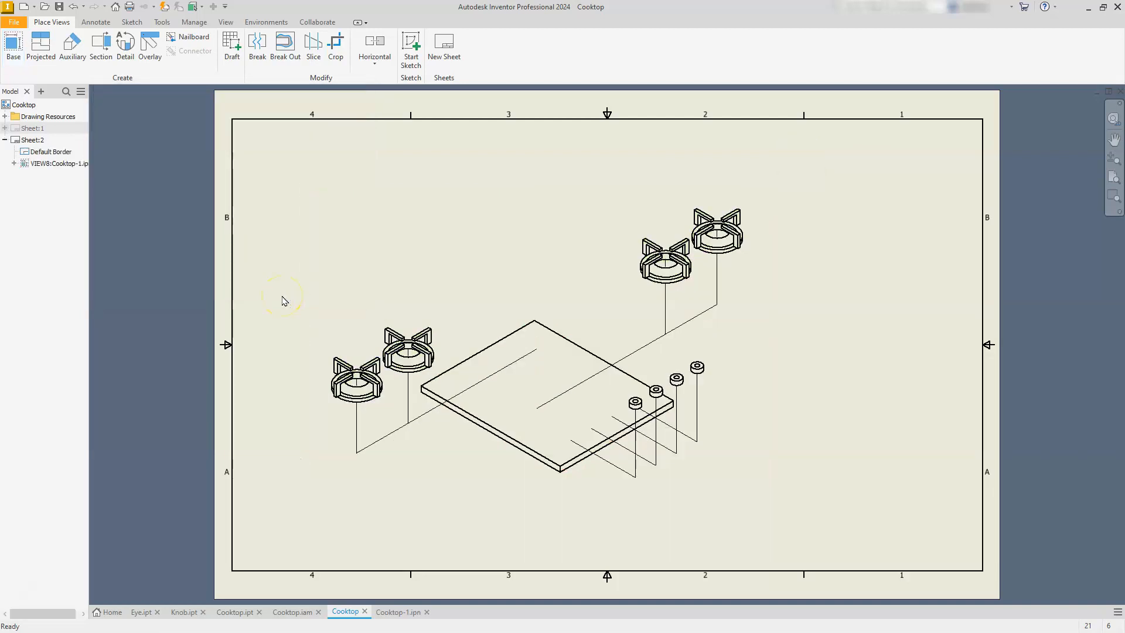
Insert a structured, first-level parts list for the exploded view in the sheet's lower-right border corner, enabling the assembly's BOM view.
left_click(104, 25)
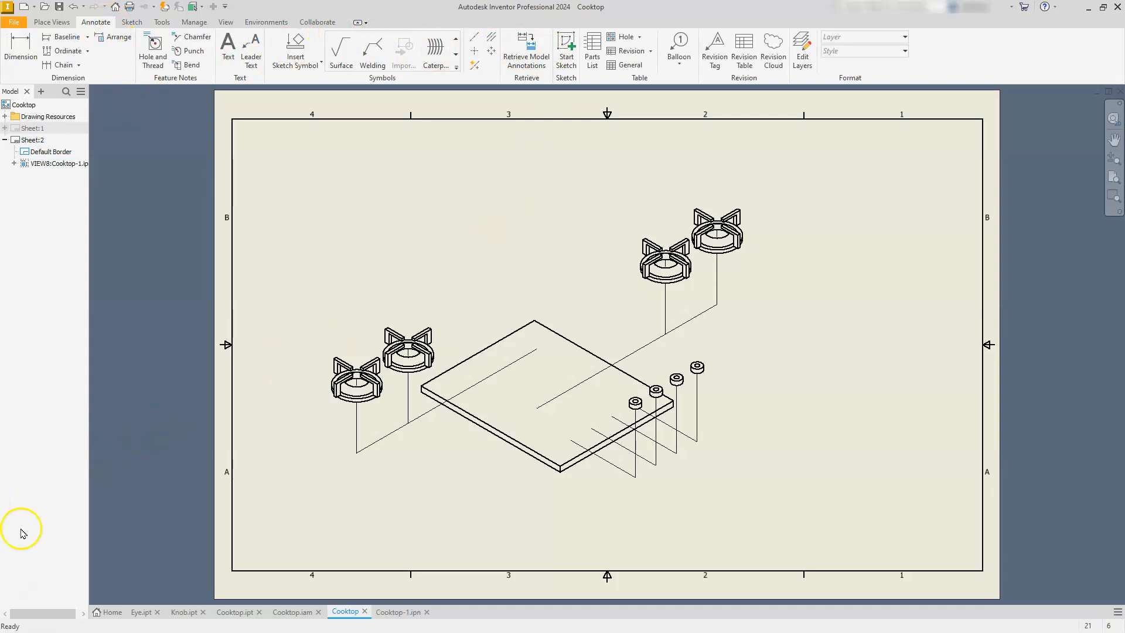
left_click(558, 299)
left_click(592, 61)
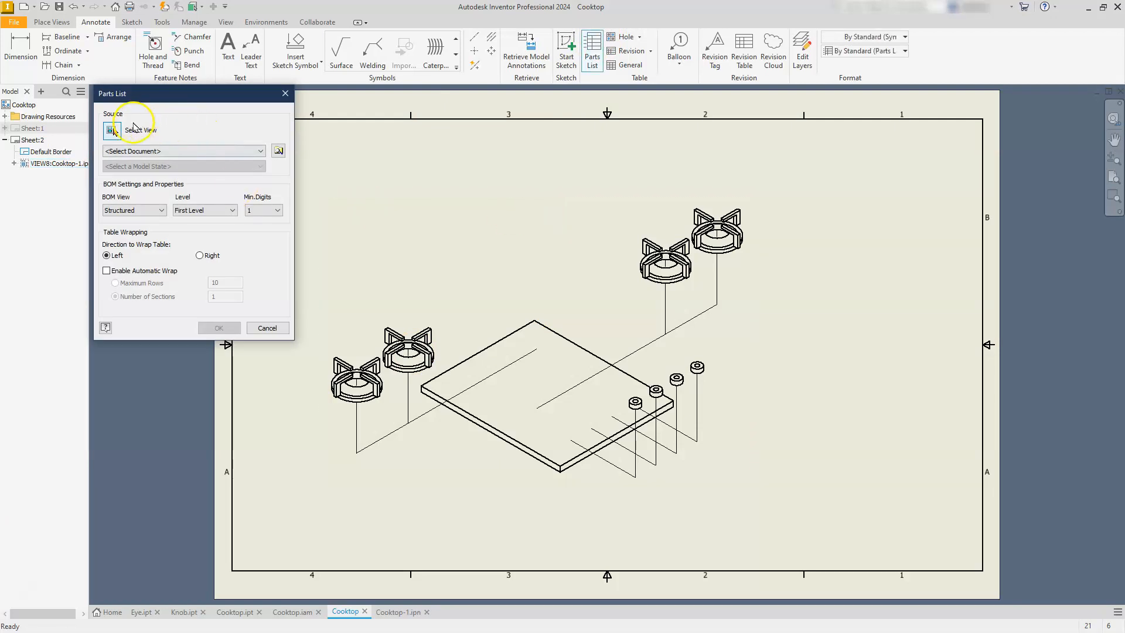
left_click(556, 332)
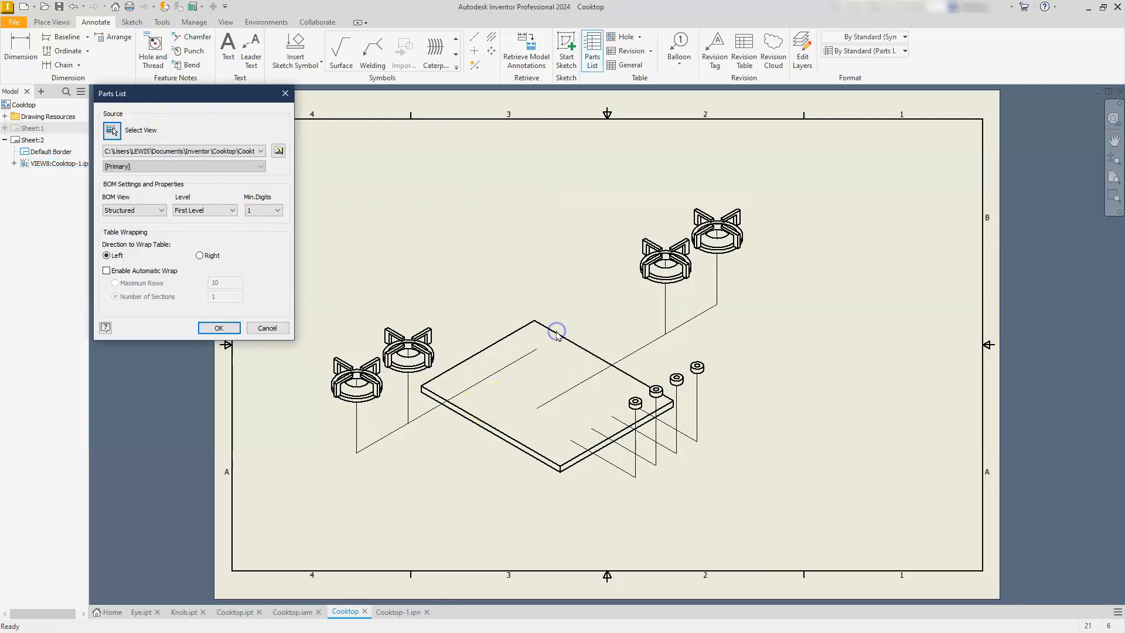
left_click(219, 328)
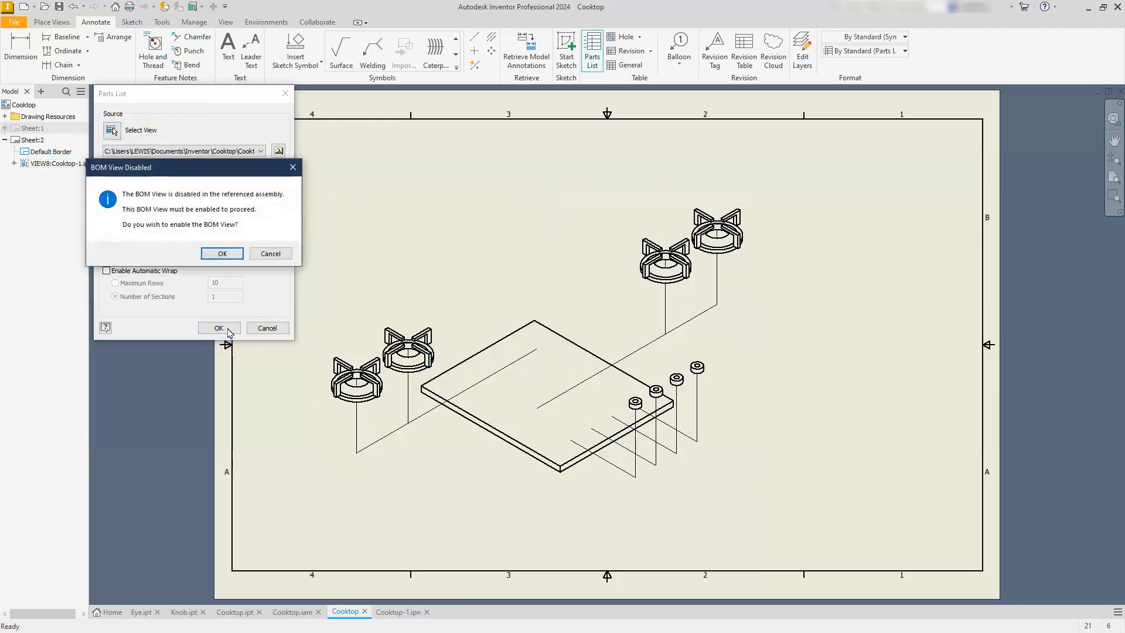
left_click(228, 254)
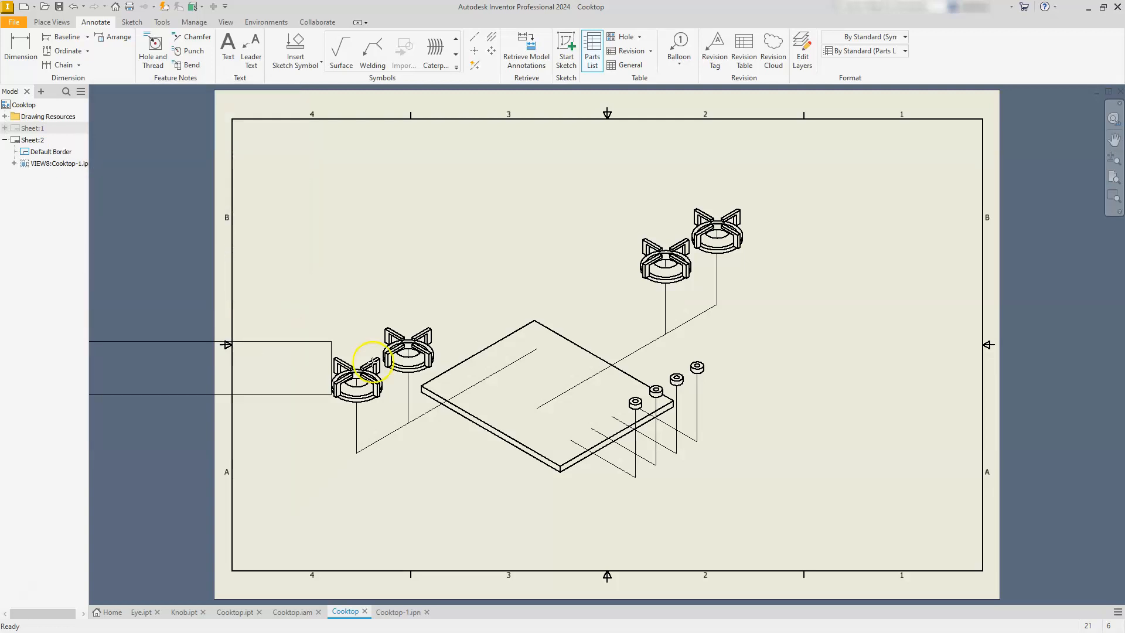
left_click(980, 520)
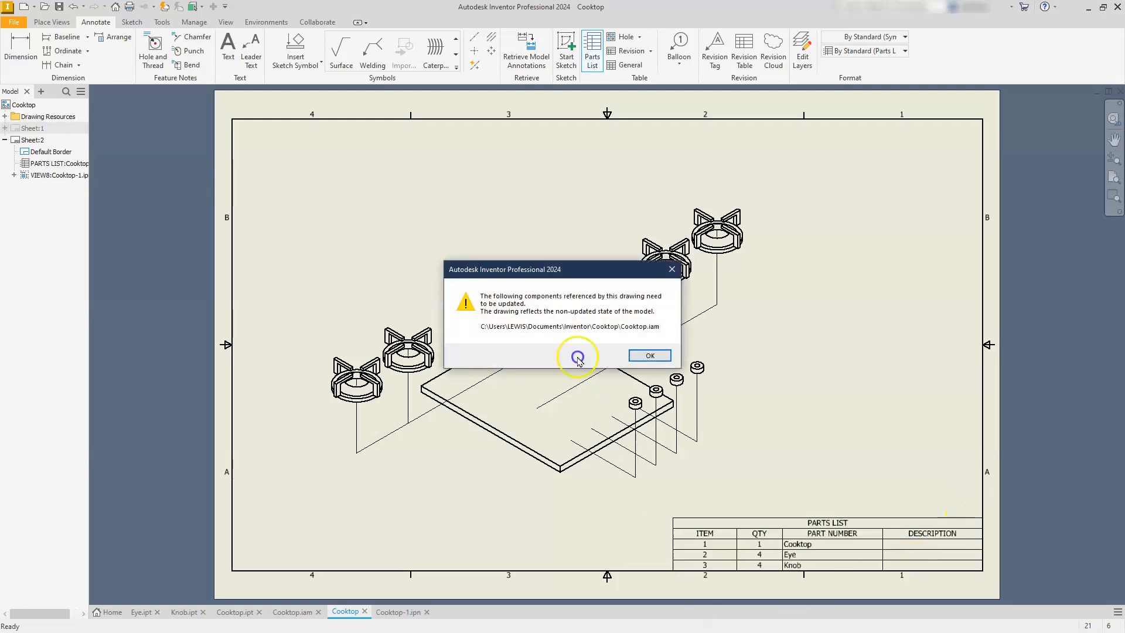
left_click(638, 356)
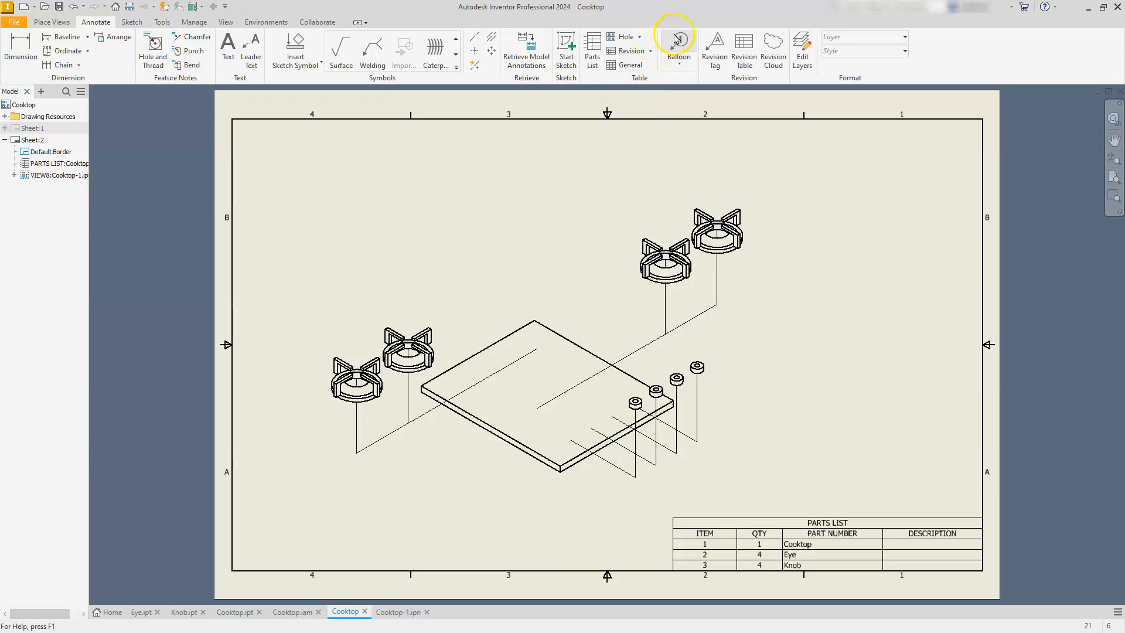
Auto-balloon all components of the exploded view, arranging the balloons around it with 4.57 mm spacing and including multiple instances.
left_click(680, 63)
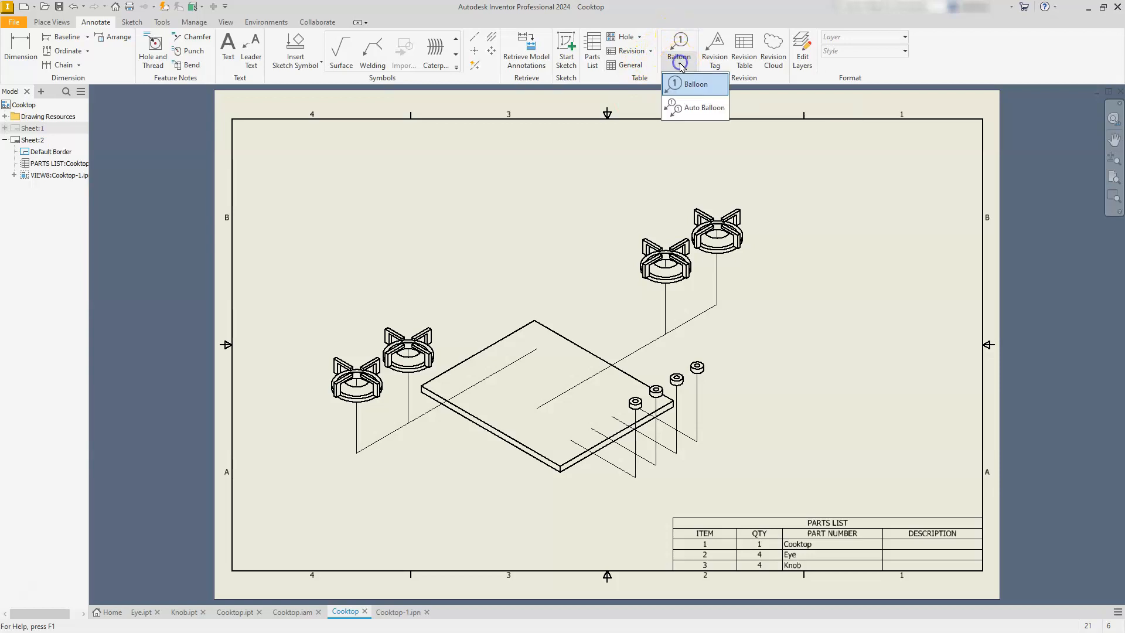
left_click(692, 108)
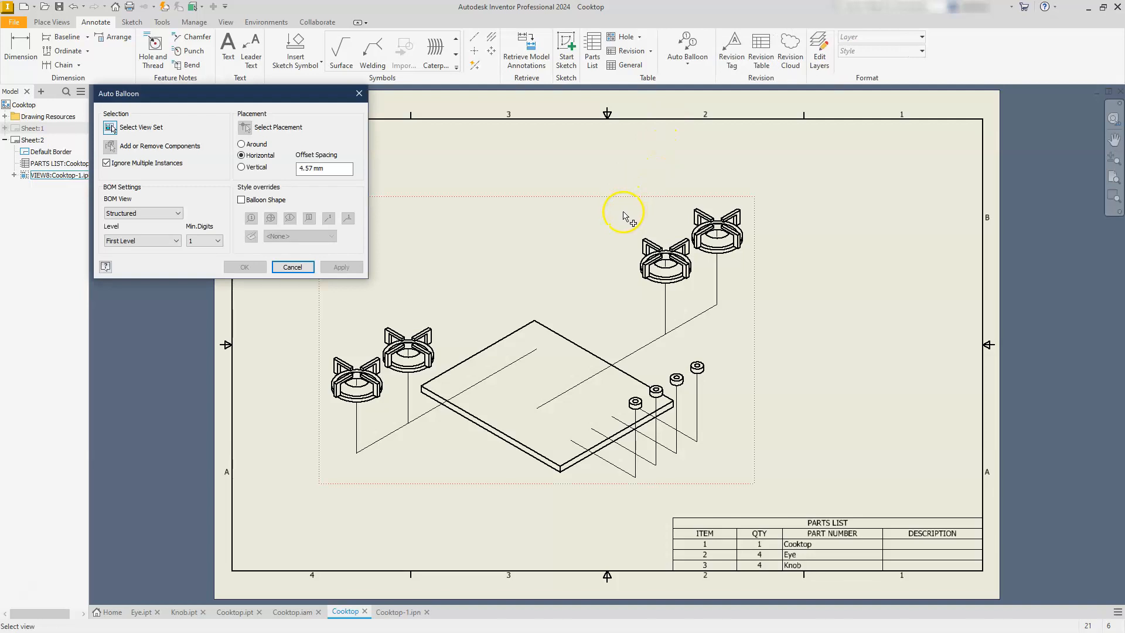
mouse_move(270, 99)
left_mouse_down()
mouse_move(304, 192)
mouse_move(434, 158)
mouse_move(526, 151)
left_mouse_up()
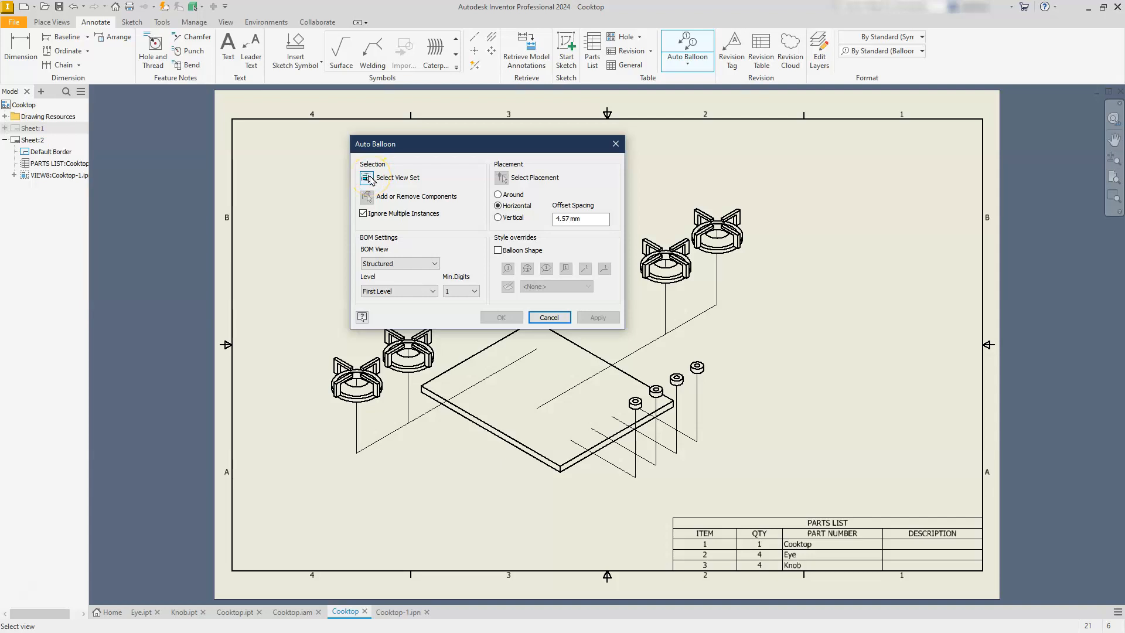
left_click(499, 382)
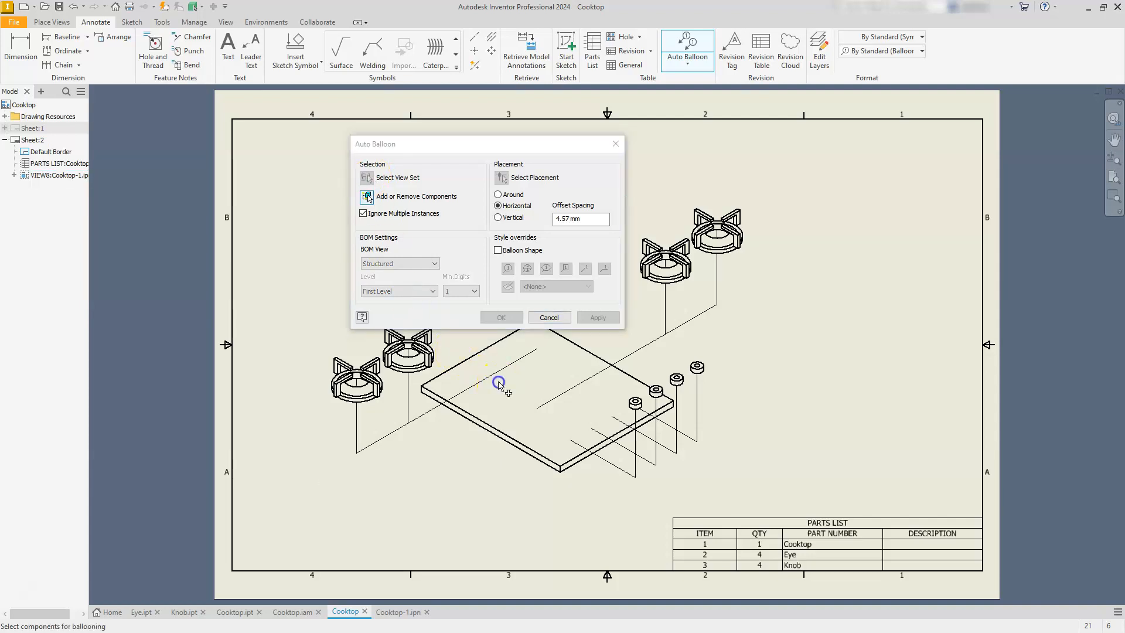
left_click_drag(472, 142, 820, 69)
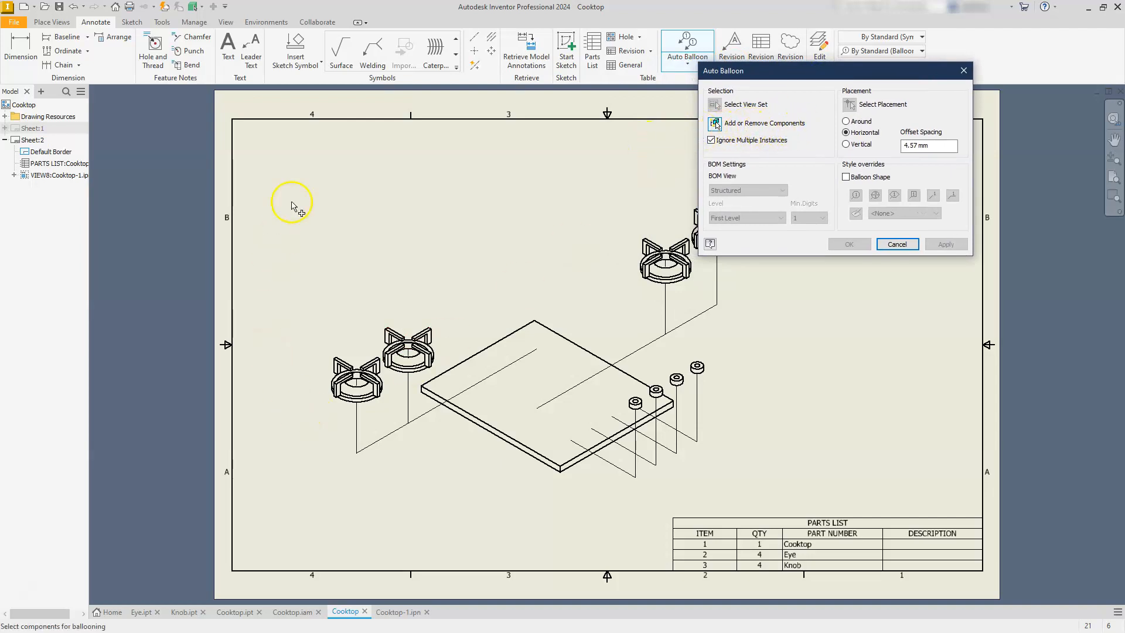
mouse_move(266, 158)
left_mouse_down()
mouse_move(402, 557)
mouse_move(828, 505)
left_mouse_up()
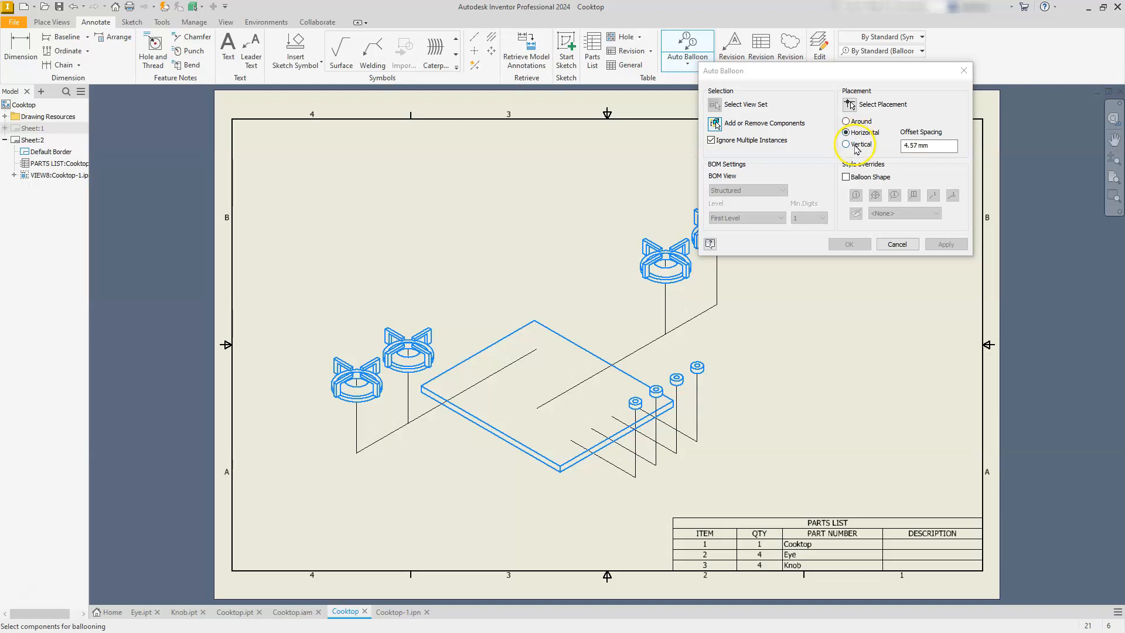
left_click(846, 121)
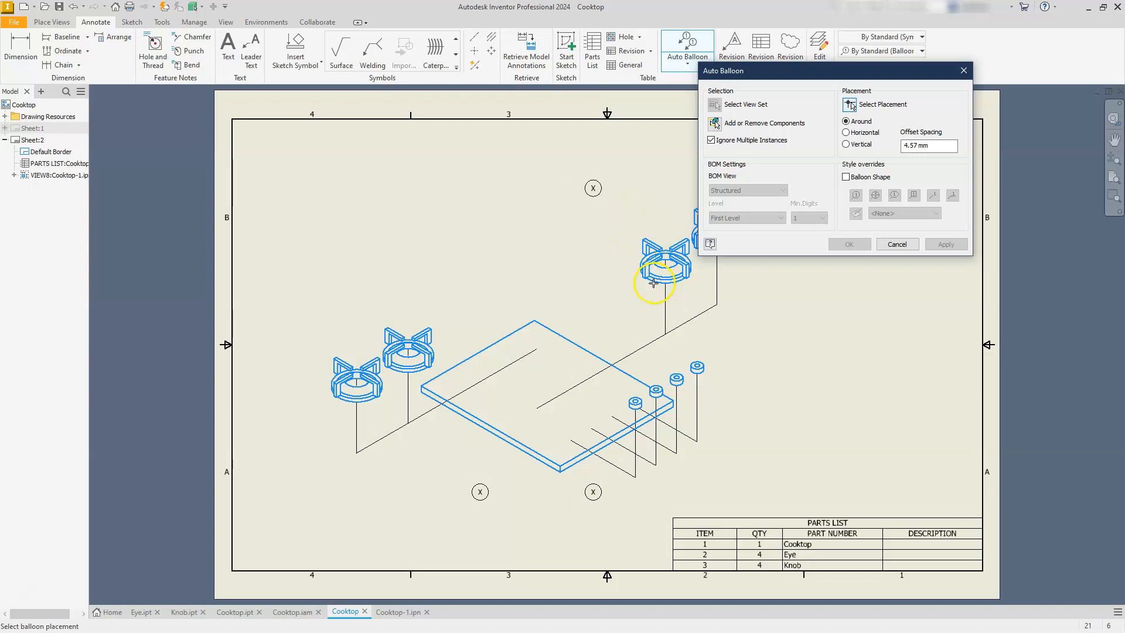
left_click(657, 302)
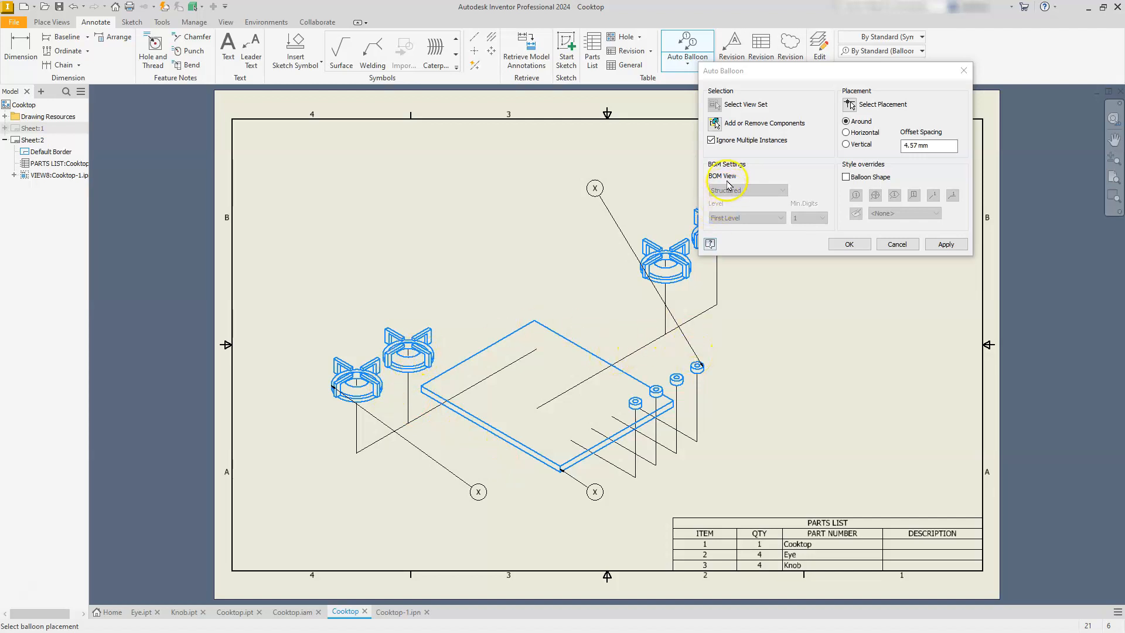
left_click(711, 140)
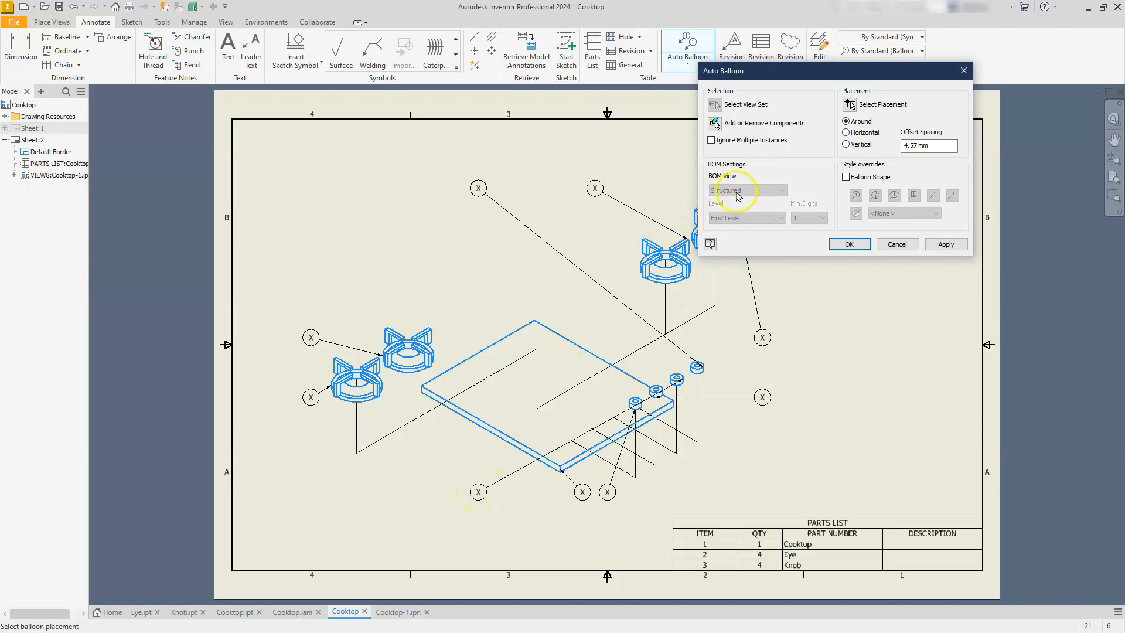
left_click(844, 245)
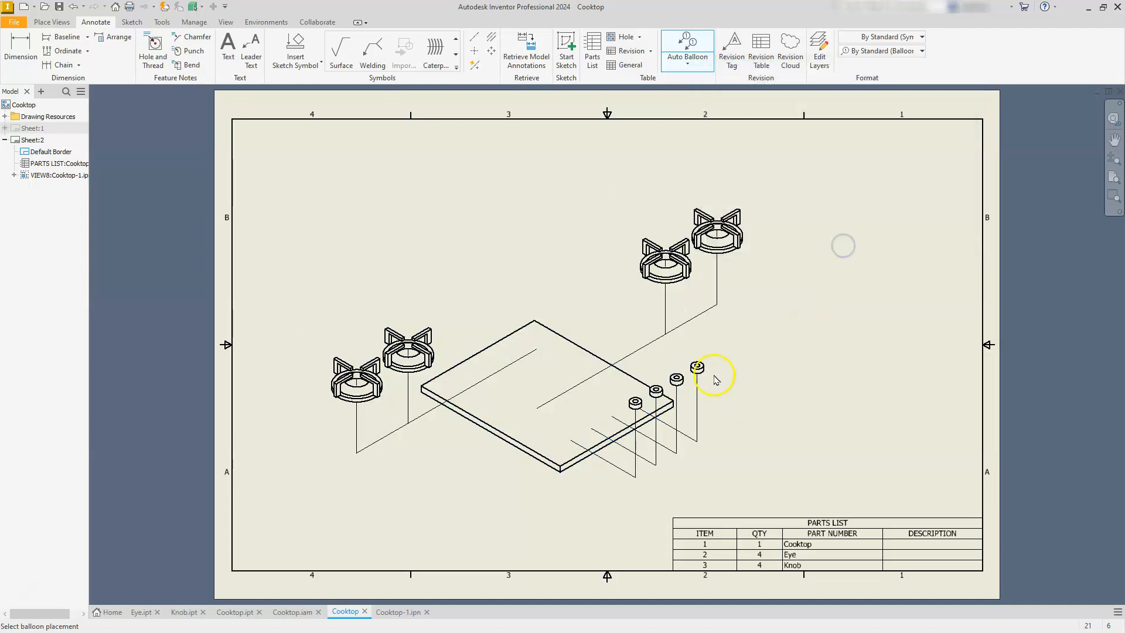
Reposition the balloons of the two rear eyes and three of the knobs close to their parts so the leaders do not cross the view.
left_click_drag(715, 311, 773, 238)
left_click(596, 188)
left_click_drag(598, 189, 669, 200)
left_click_drag(479, 188, 772, 343)
left_click_drag(607, 491, 662, 495)
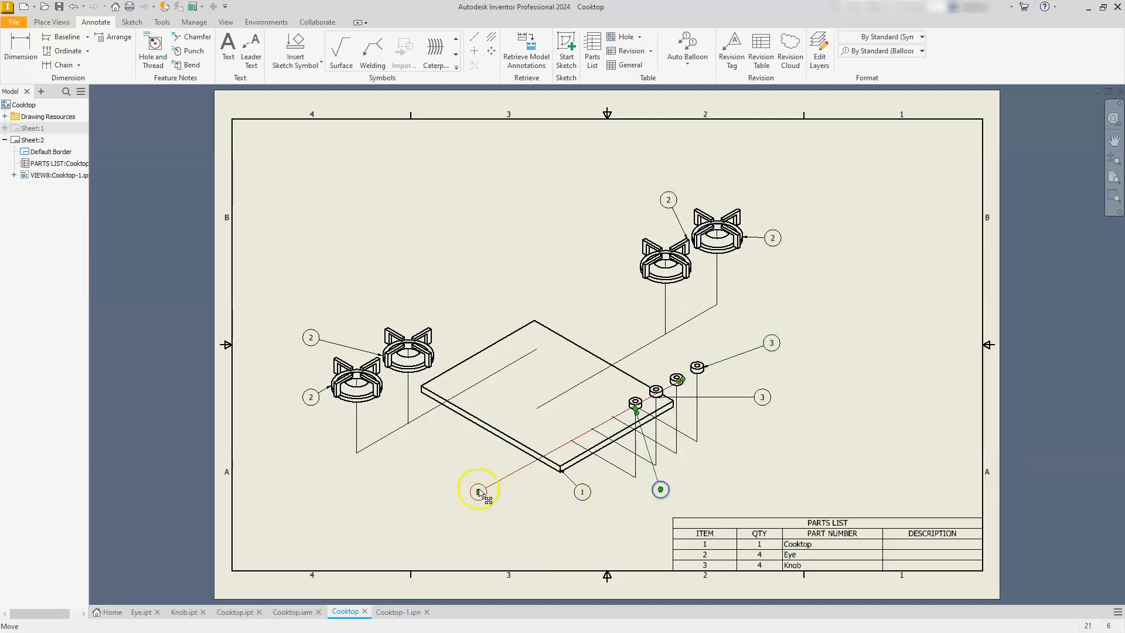
left_click(429, 484)
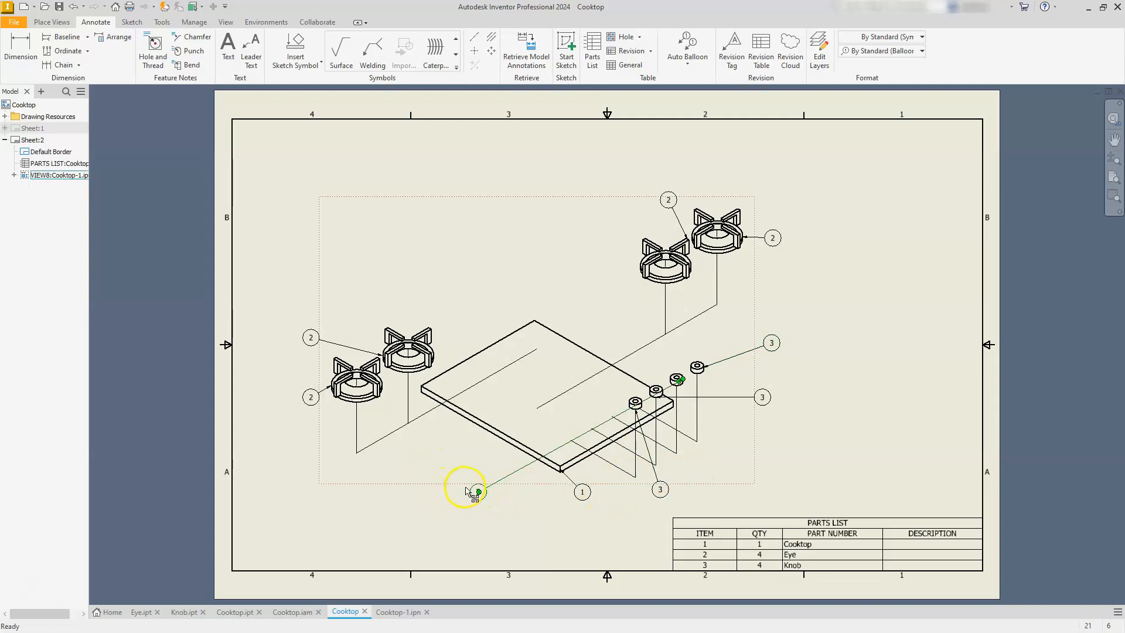
left_click_drag(478, 492, 795, 377)
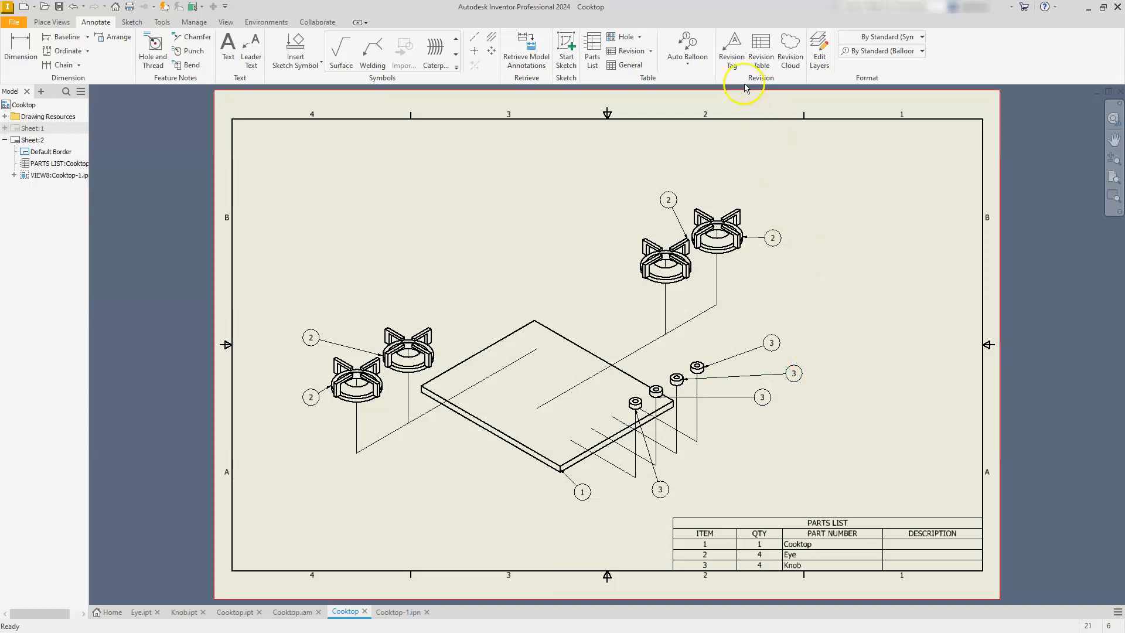
left_click(687, 63)
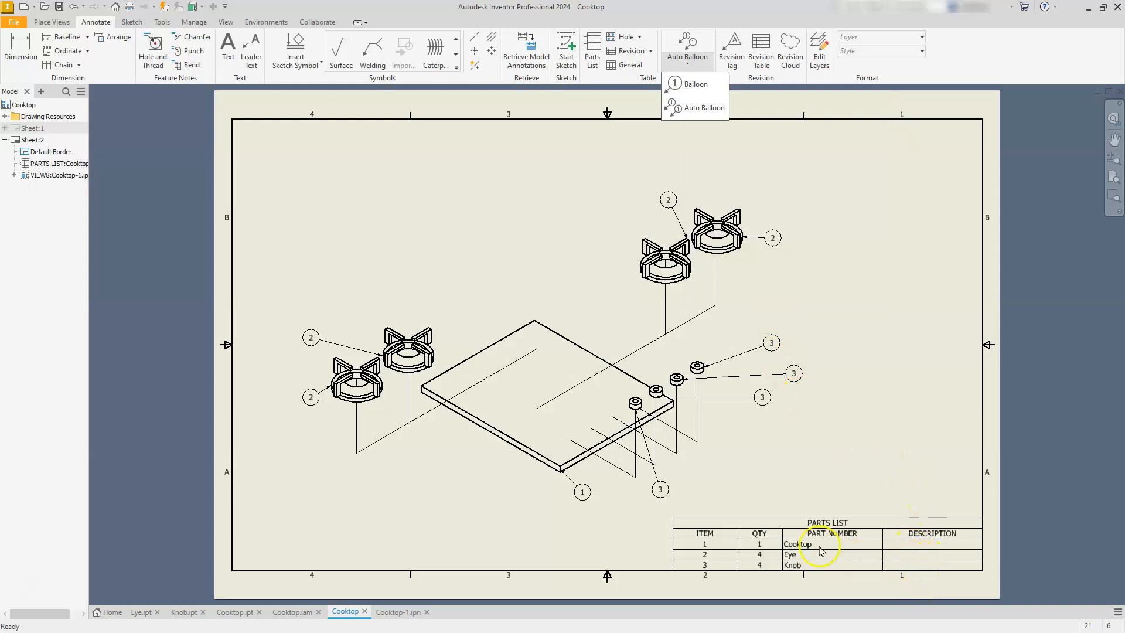
Switch back and forth between Sheet:1 and Sheet:2 to review the dimensioned views and the ballooned exploded view with its parts list.
left_click(866, 227)
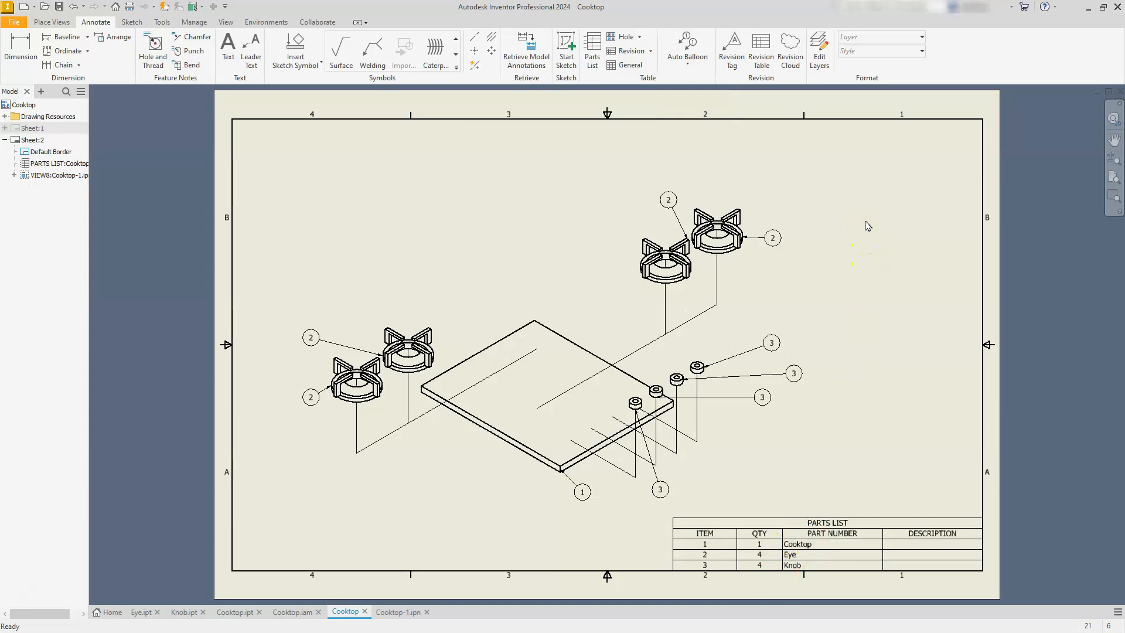
left_click(889, 240)
left_click(16, 141)
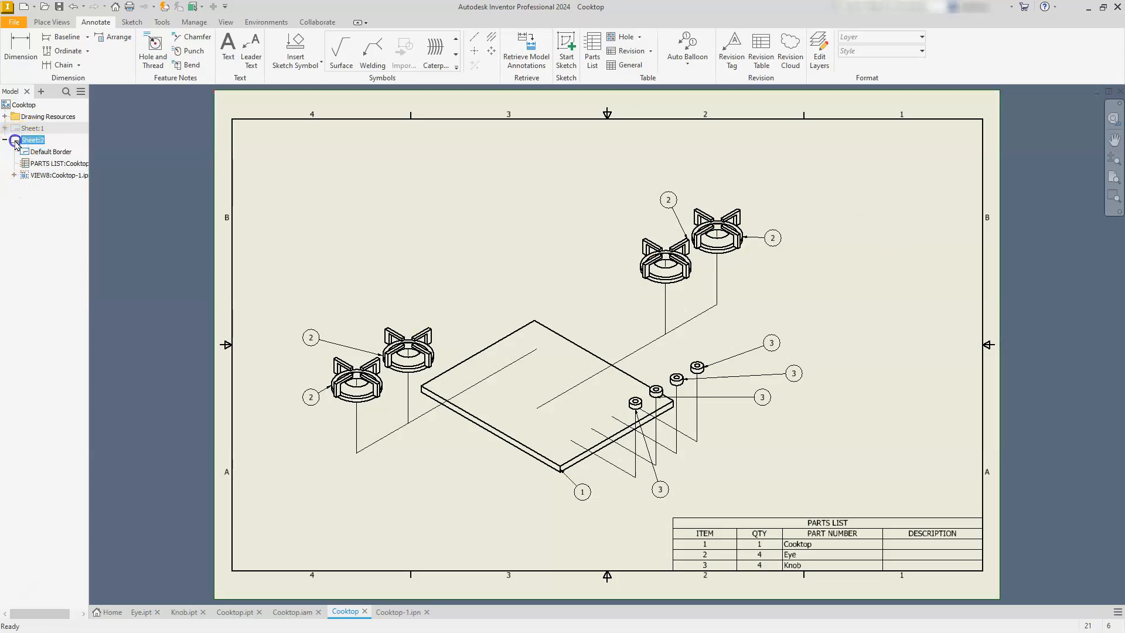
left_click(138, 186)
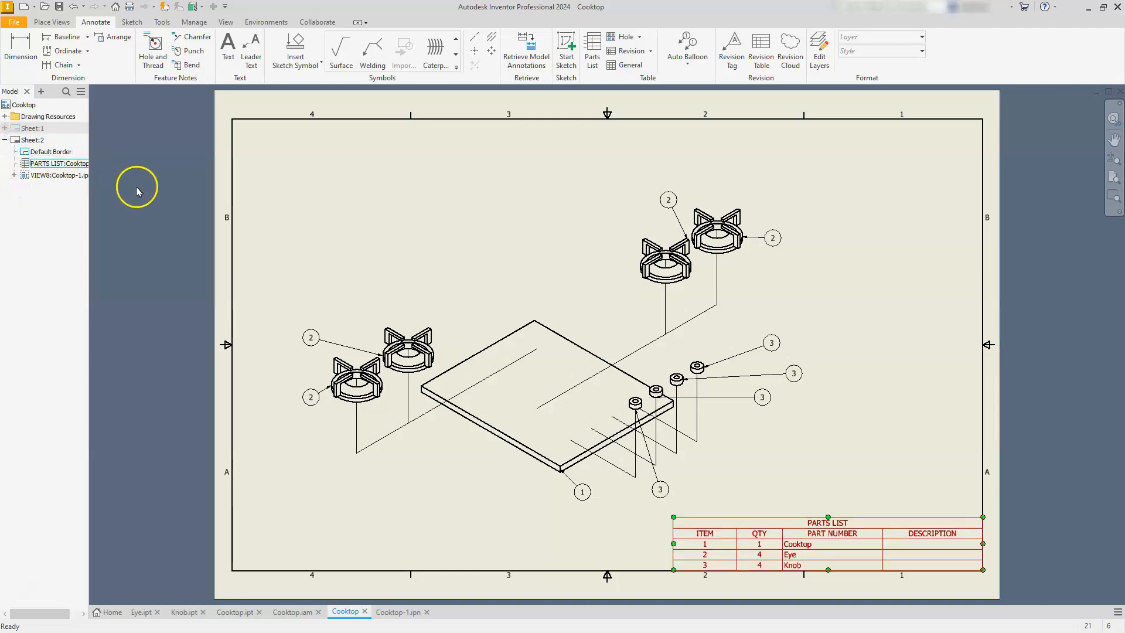
double_click(32, 128)
left_click(269, 150)
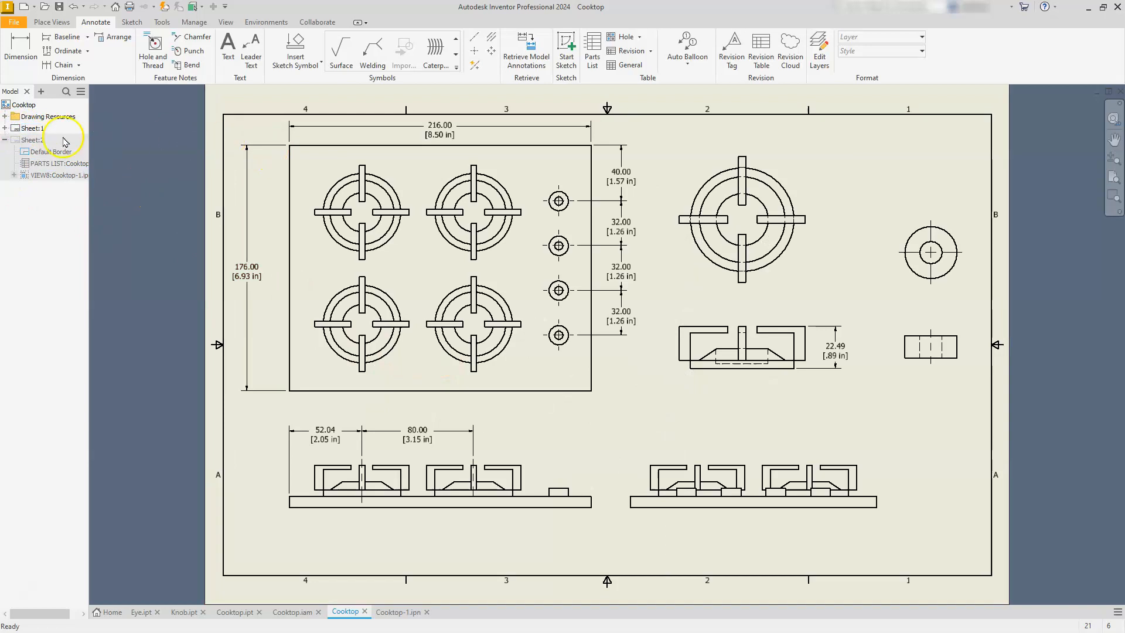
double_click(20, 141)
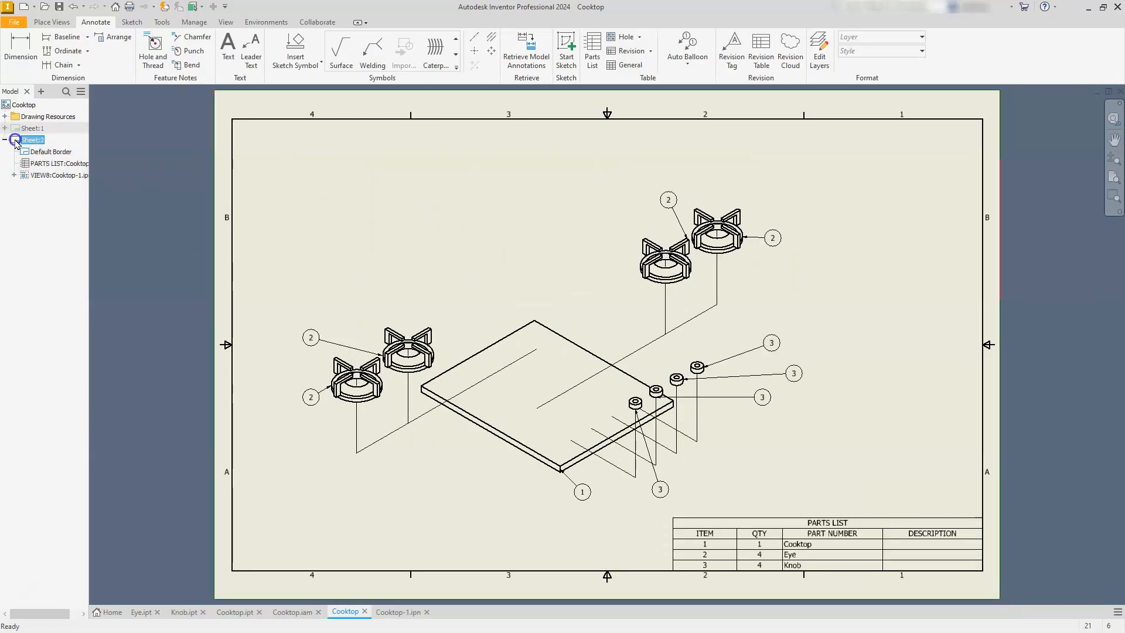
double_click(14, 128)
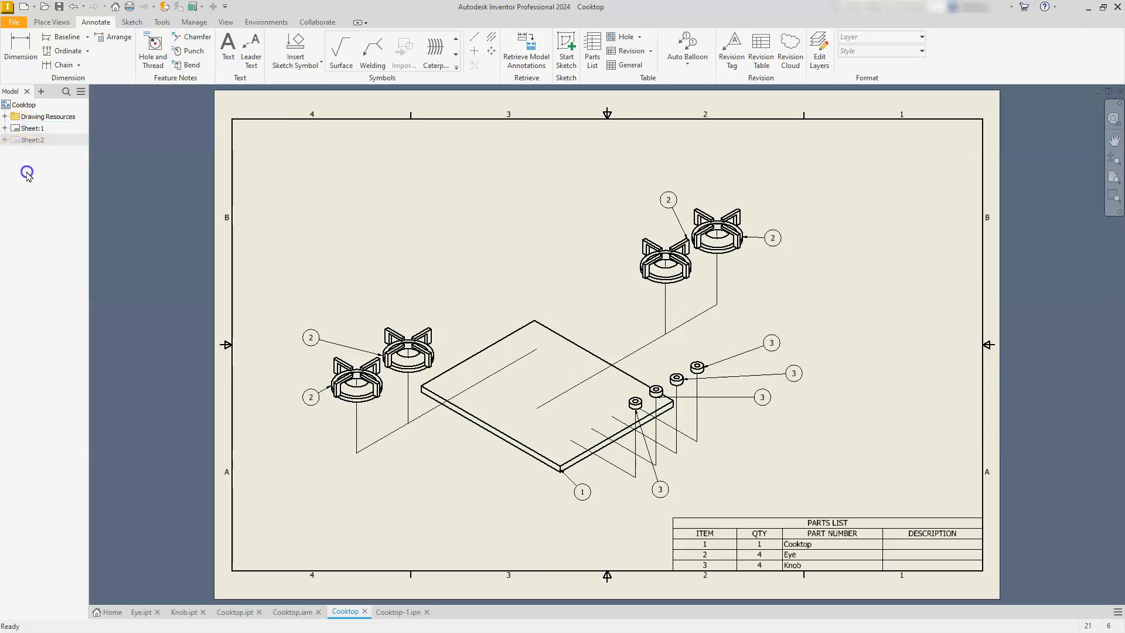
left_click(15, 141)
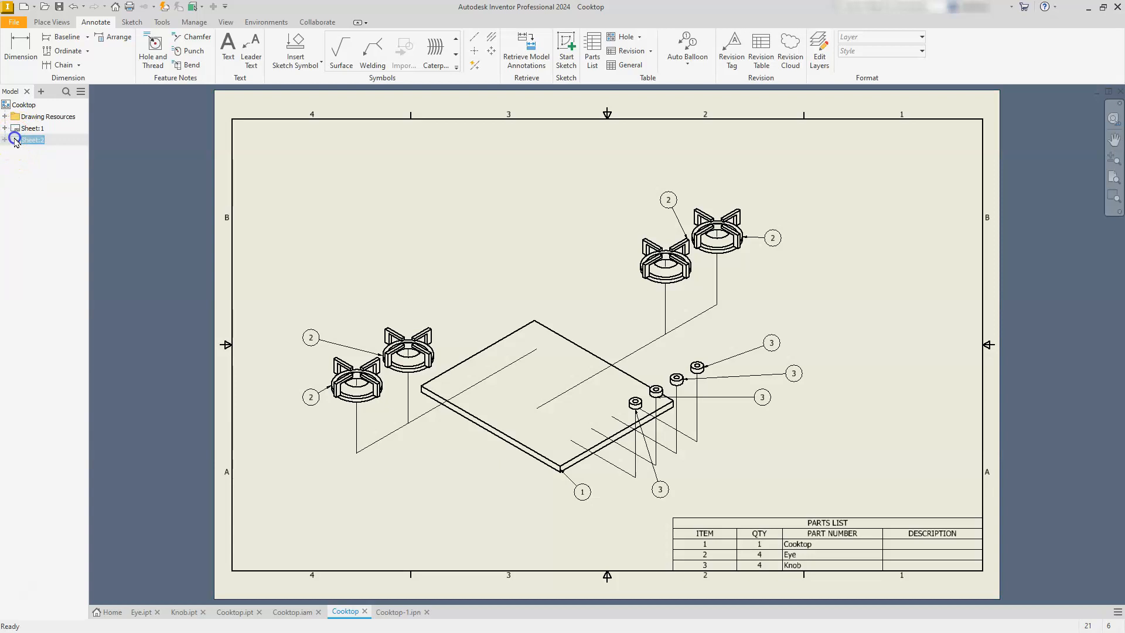
left_click(14, 131)
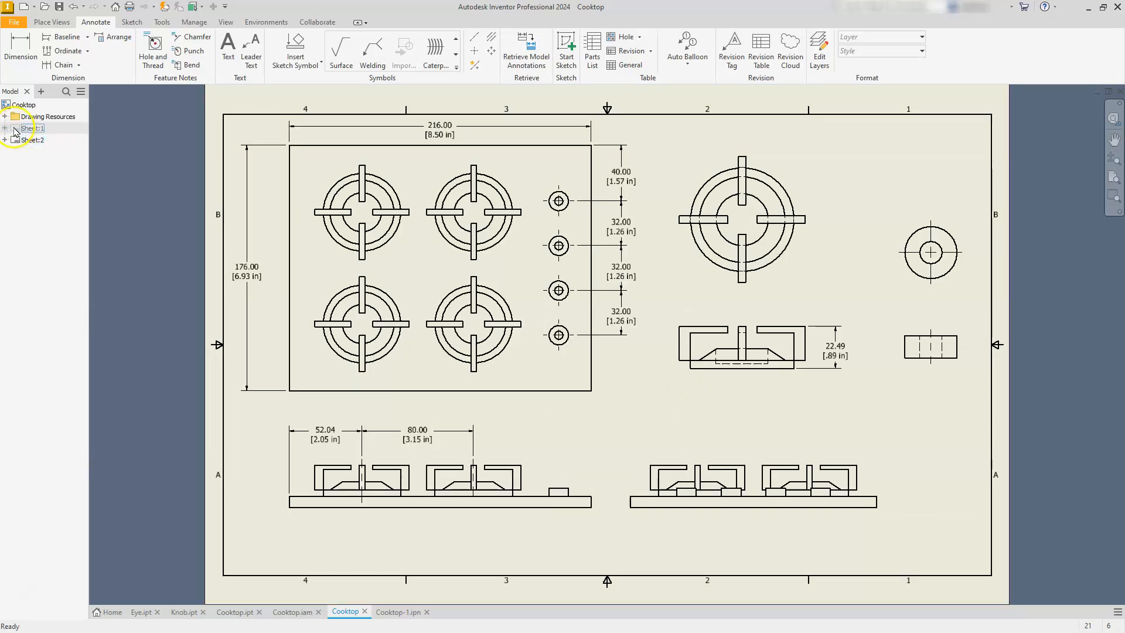